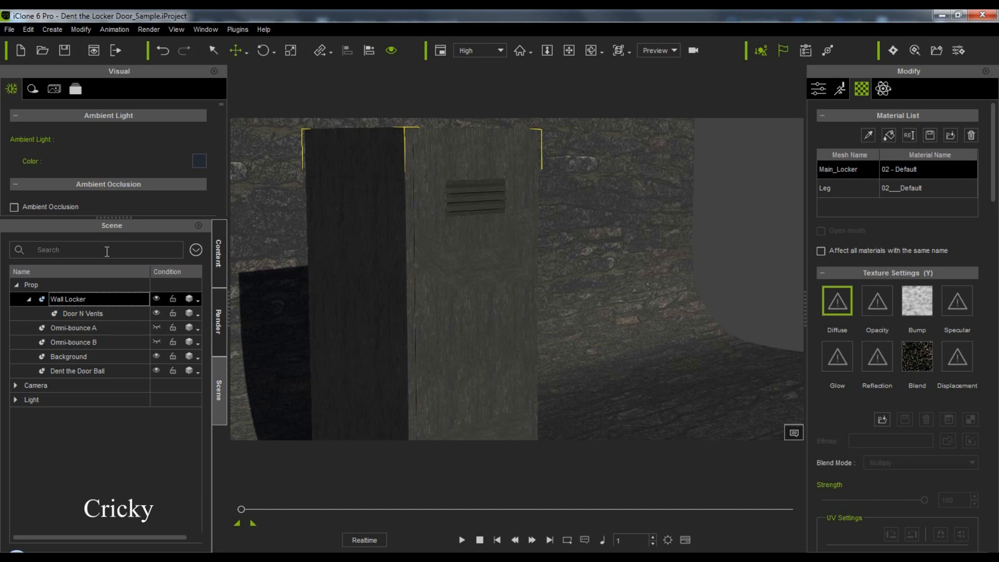
Step: Turn off Set as Dummy for the Dent the Door Ball and display its PhysX physics and bounding settings
{"action": "left_click", "coordinate": [119, 372]}
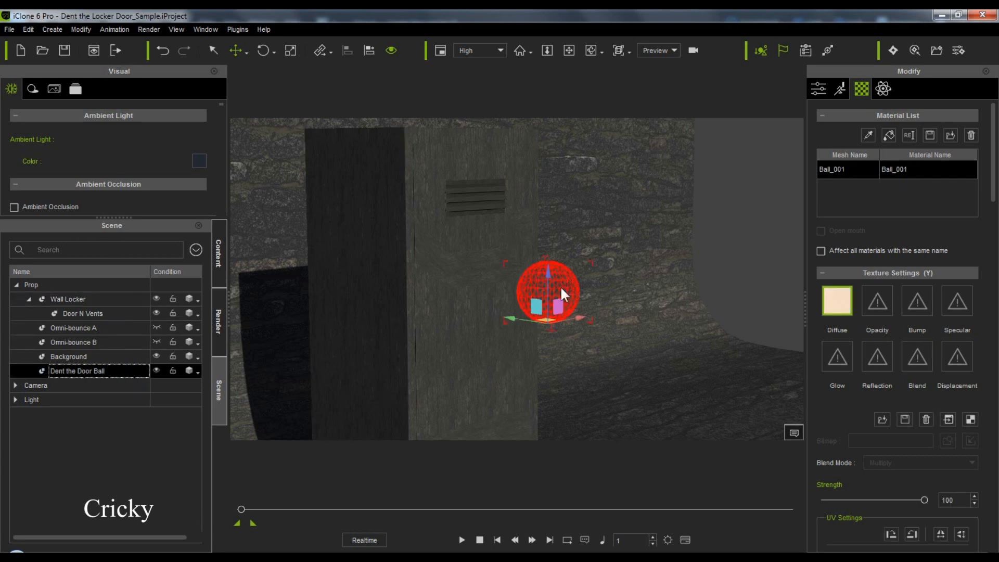
{"action": "left_click", "coordinate": [815, 89]}
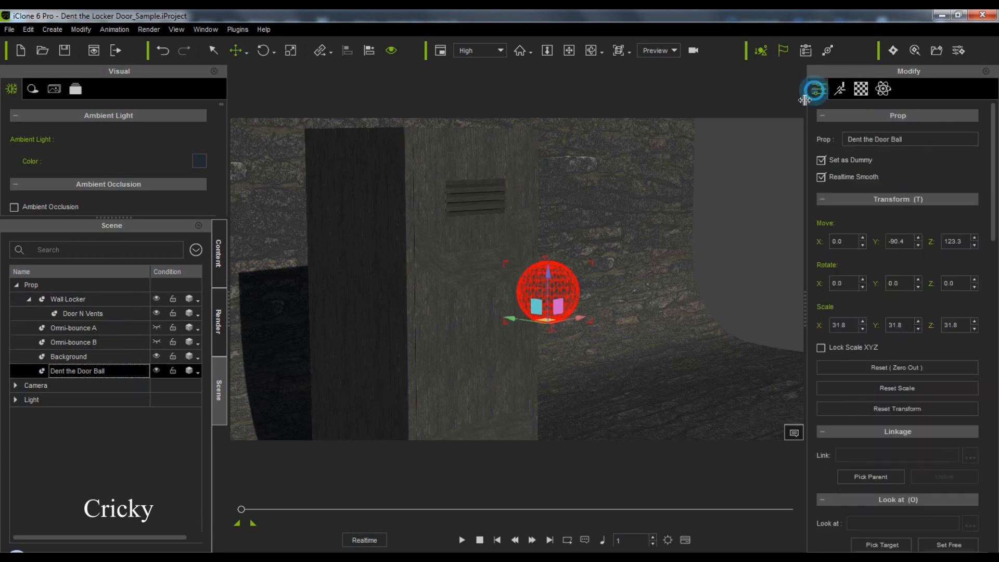
{"action": "left_click", "coordinate": [822, 161]}
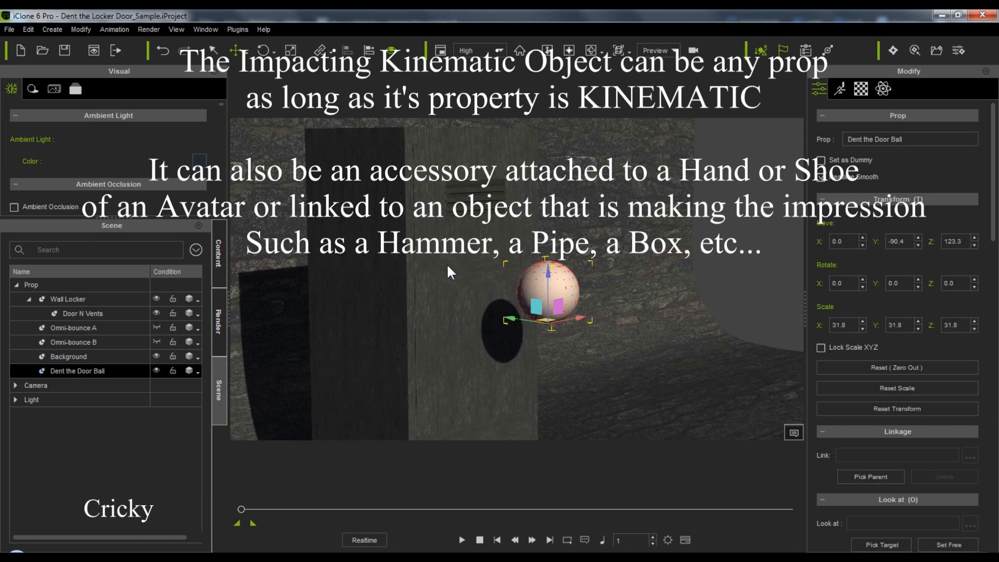
{"action": "left_click", "coordinate": [887, 86]}
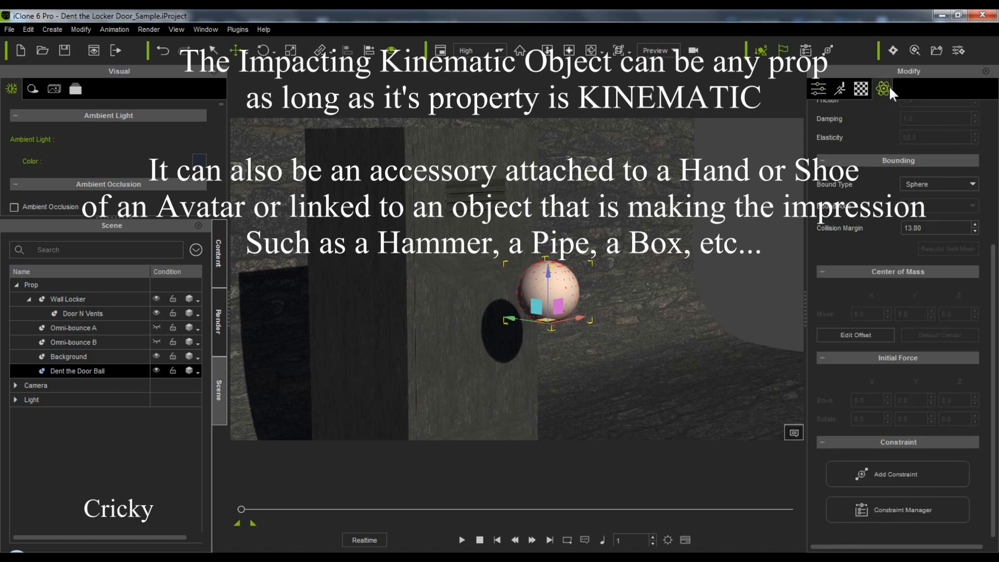
{"action": "left_click_drag", "start_coordinate": [994, 256], "coordinate": [993, 93]}
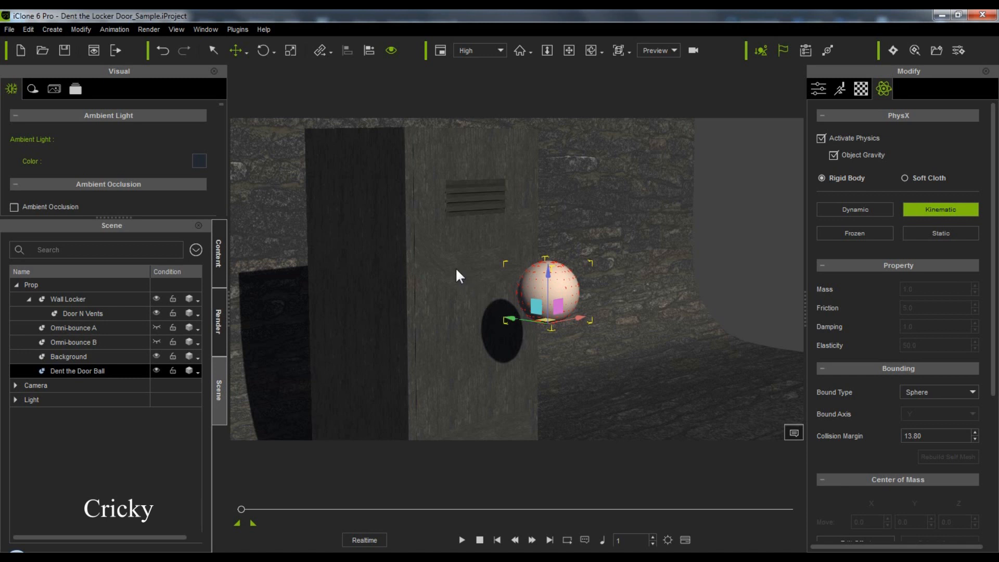
Step: Display the PhysX settings of Door N Vents and choose None as its physics type in the widened scene list
{"action": "left_click", "coordinate": [123, 312], "text": "ctrl"}
{"action": "left_click", "coordinate": [109, 314]}
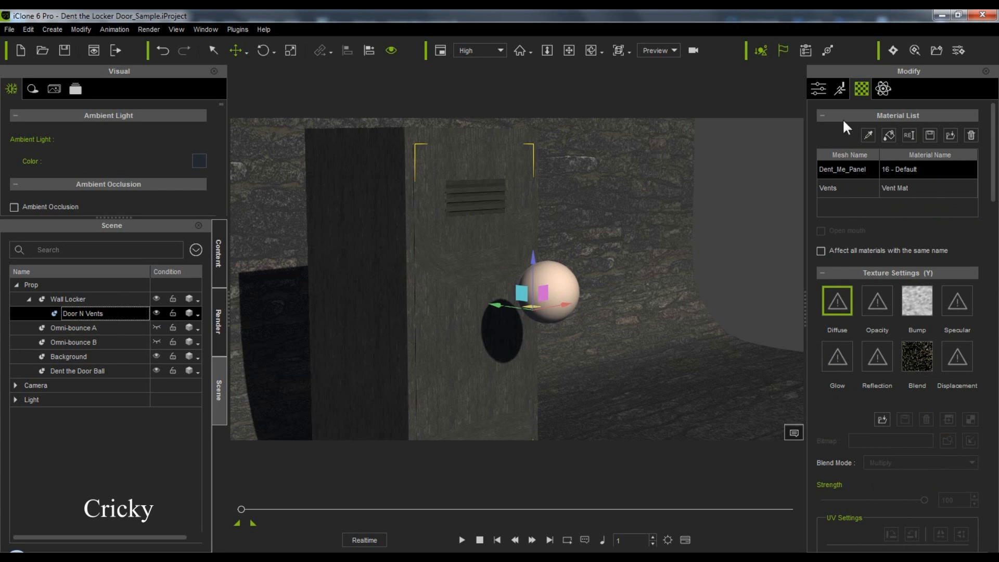
{"action": "left_click", "coordinate": [884, 88]}
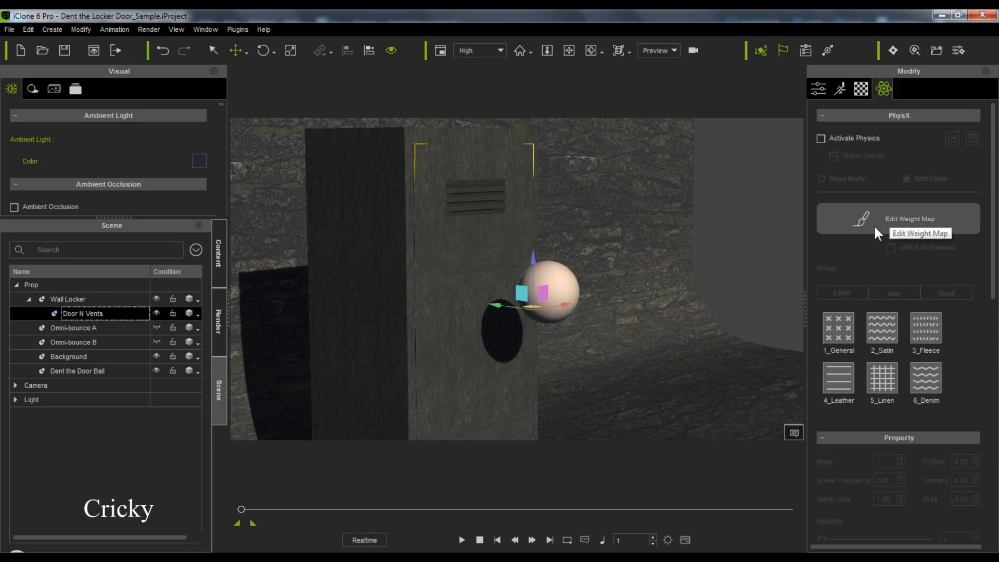
{"action": "left_click_drag", "start_coordinate": [151, 269], "coordinate": [96, 270]}
{"action": "left_click", "coordinate": [188, 314]}
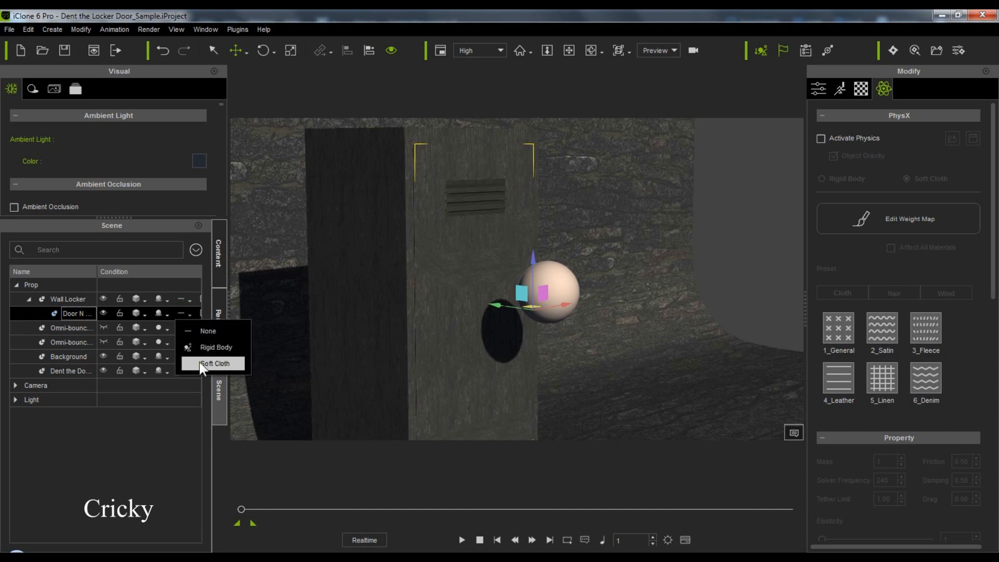
{"action": "left_click", "coordinate": [186, 313]}
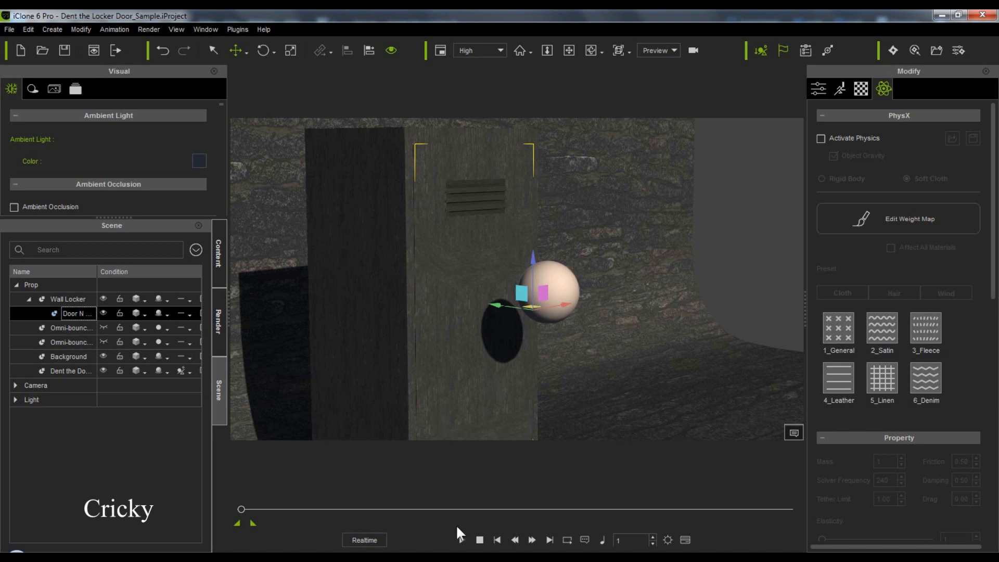
{"action": "left_click", "coordinate": [189, 316]}
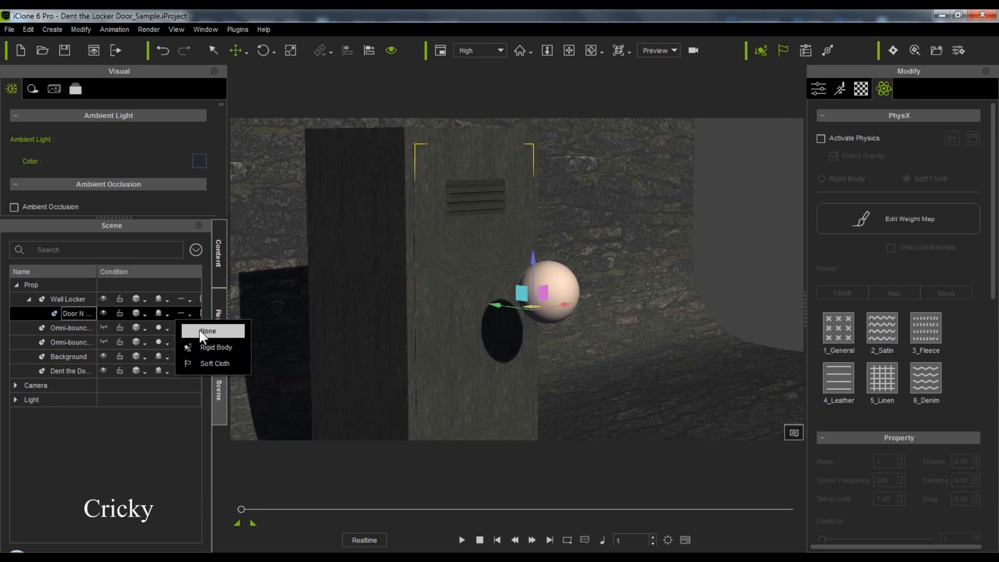
{"action": "left_click", "coordinate": [199, 330]}
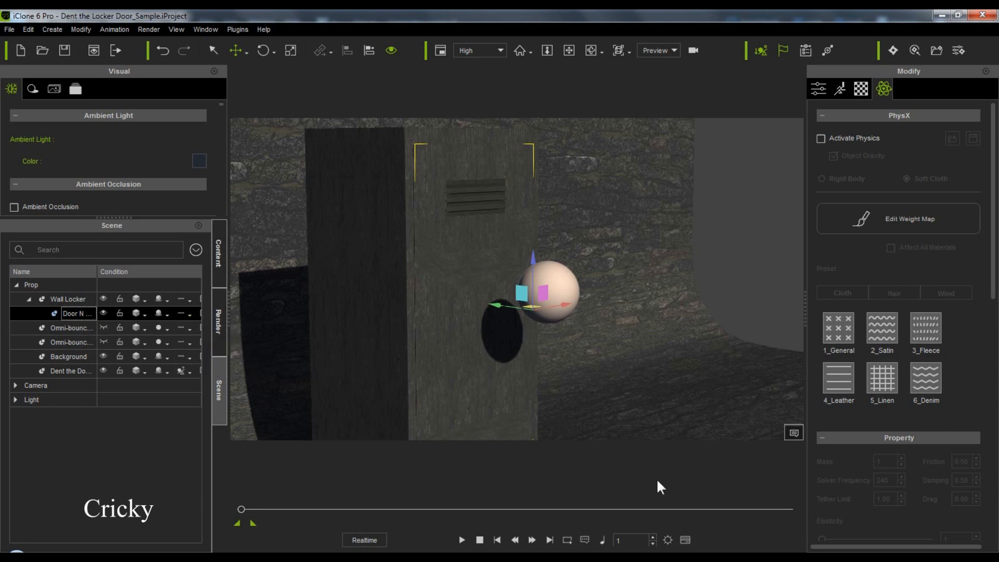
Step: Examine the door's Animation and Soft Cloth clips on the timeline and its Open_N_ReverseClose perform option
{"action": "left_click", "coordinate": [685, 540]}
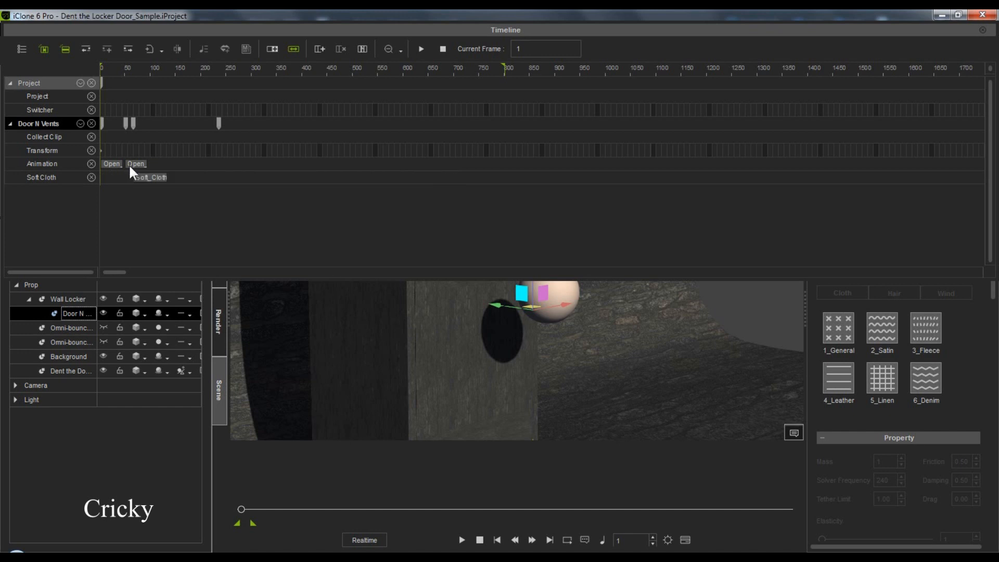
{"action": "left_click", "coordinate": [982, 30]}
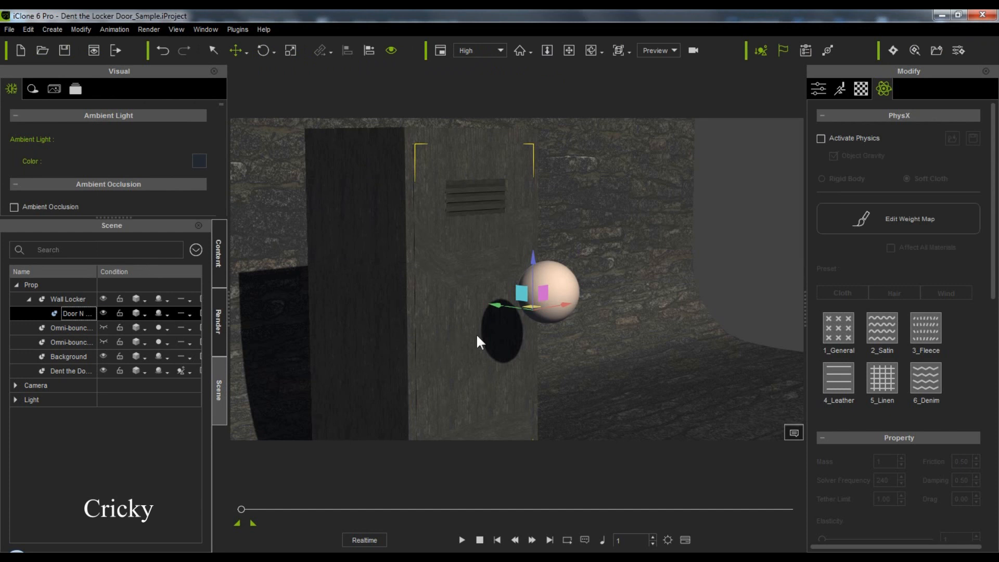
{"action": "right_click", "coordinate": [434, 337]}
{"action": "mouse_move", "coordinate": [509, 473]}
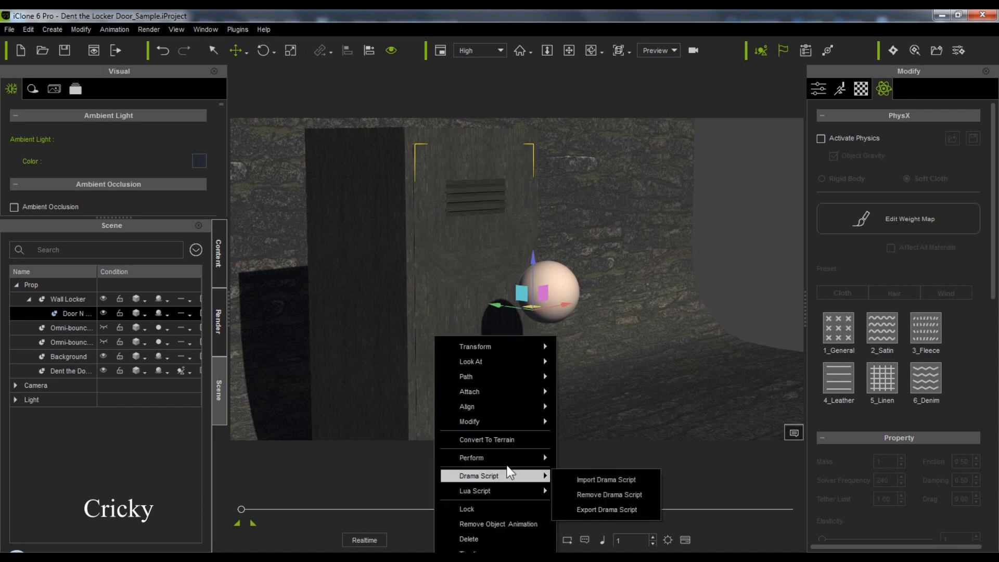
{"action": "mouse_move", "coordinate": [534, 458]}
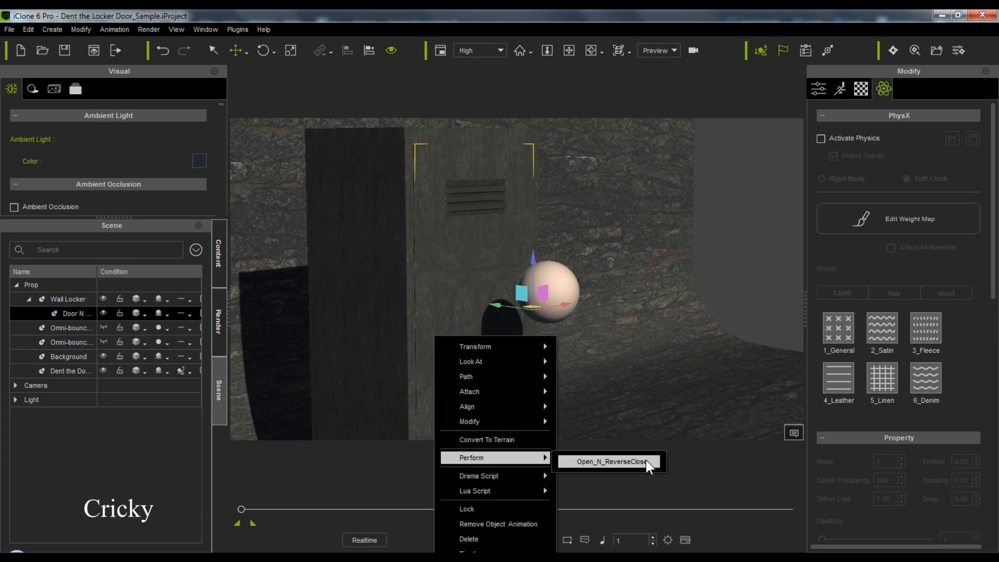
{"action": "left_click", "coordinate": [613, 462]}
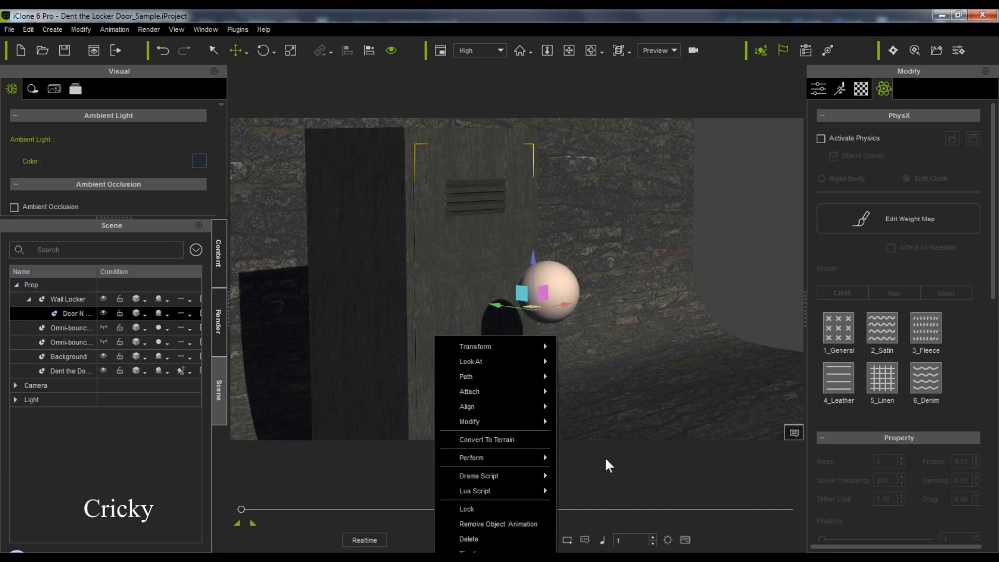
{"action": "left_click", "coordinate": [387, 471]}
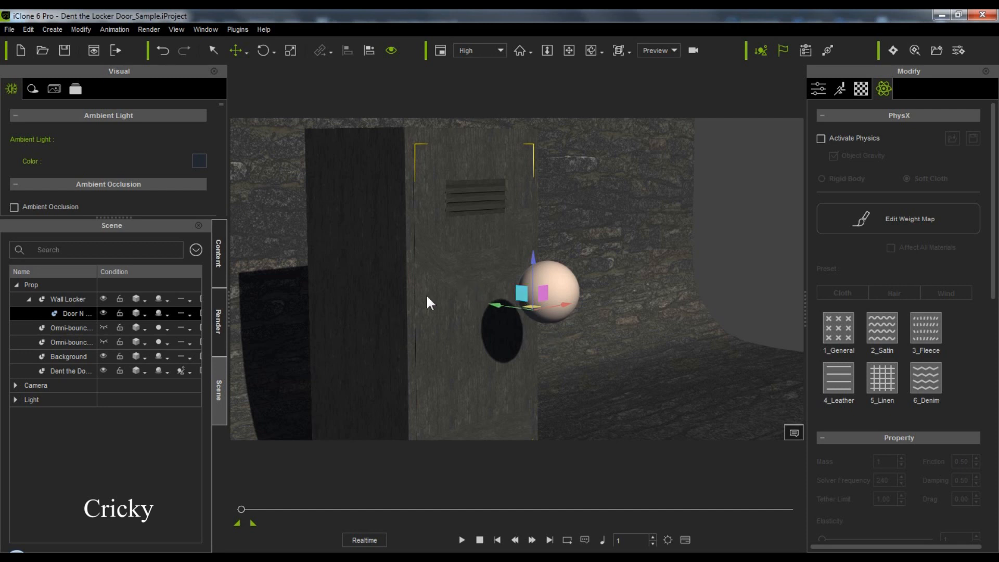
Step: Display Door N Vents as wireframe and play the animation of the ball striking the door
{"action": "left_click", "coordinate": [145, 315]}
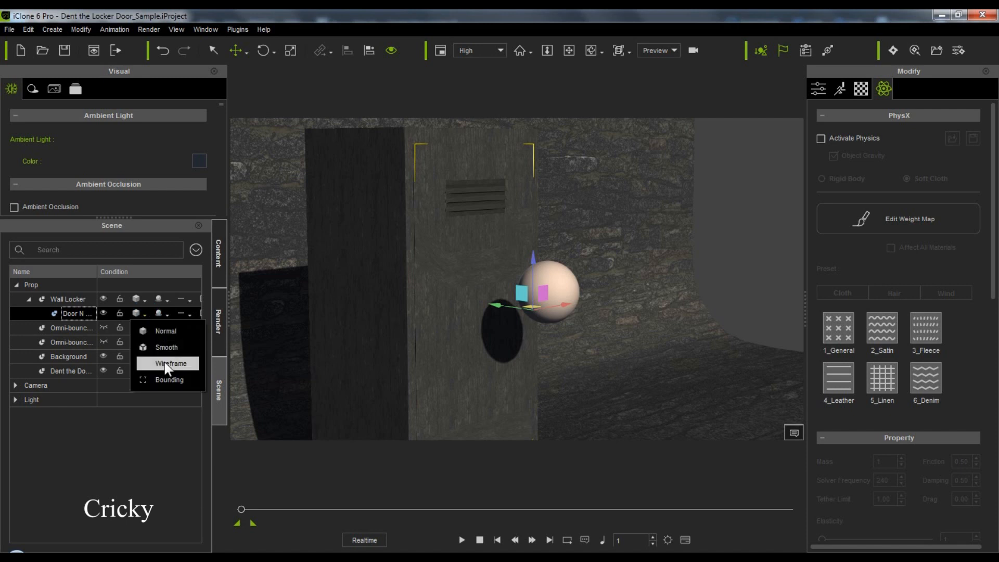
{"action": "left_click", "coordinate": [165, 364]}
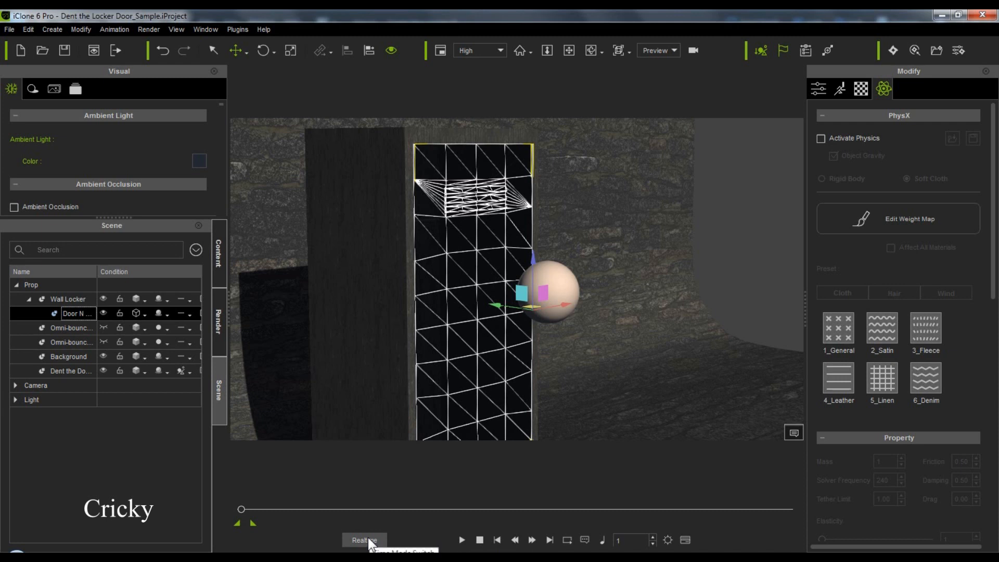
{"action": "left_click", "coordinate": [461, 540]}
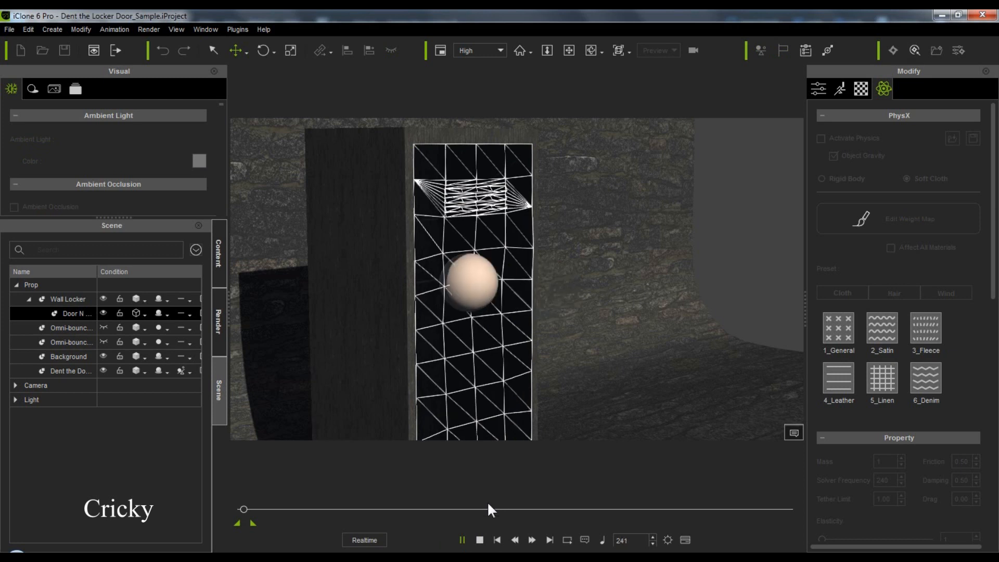
{"action": "left_click", "coordinate": [480, 539]}
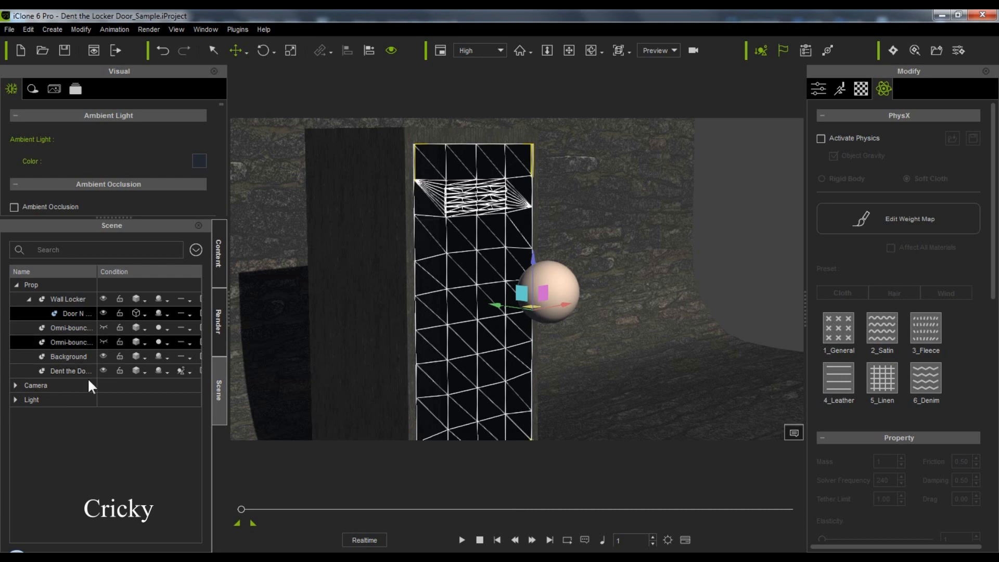
Step: Set the Dent the Door Ball as a dummy again and deselect it
{"action": "left_click", "coordinate": [73, 370]}
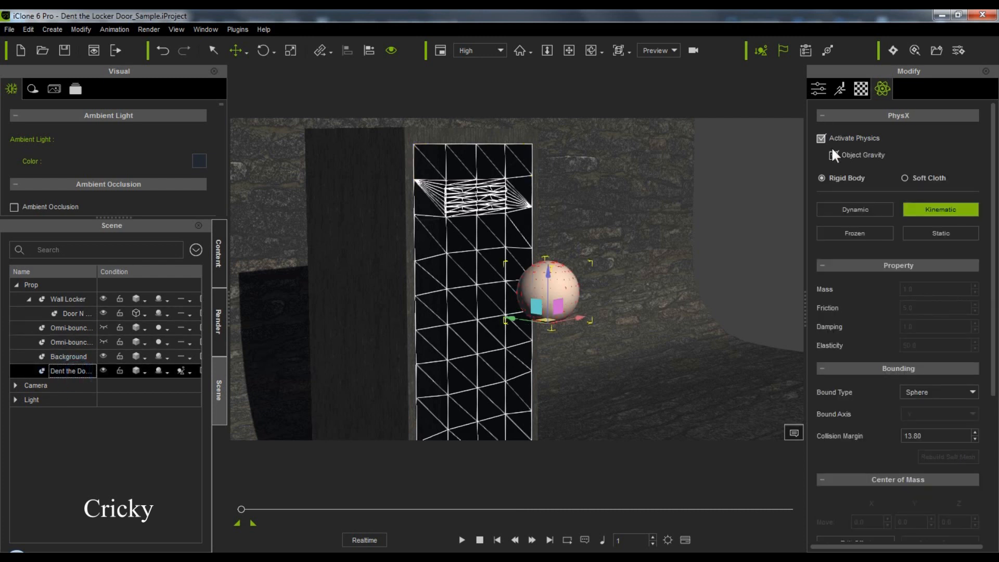
{"action": "left_click", "coordinate": [819, 89]}
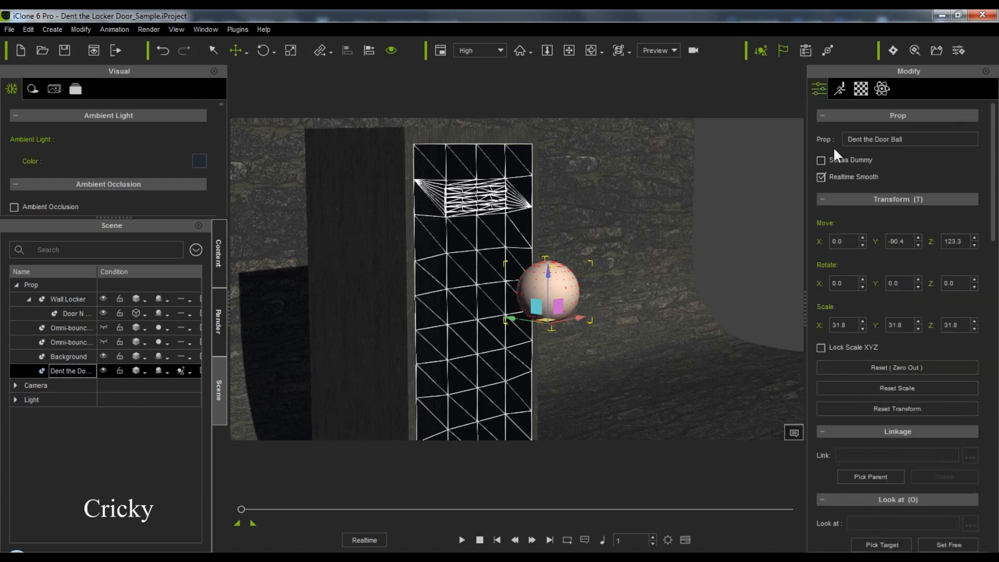
{"action": "left_click", "coordinate": [822, 159]}
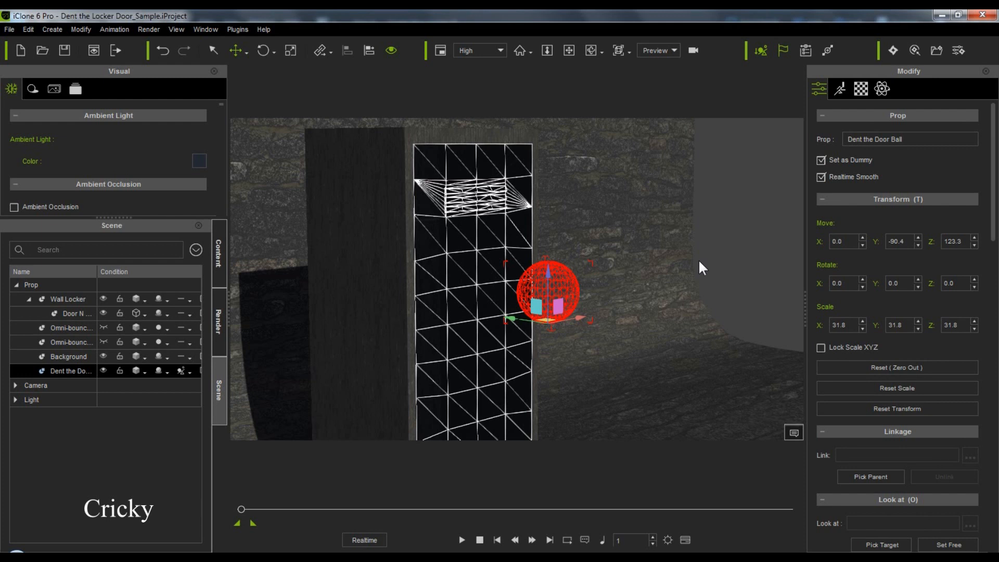
{"action": "left_click", "coordinate": [674, 253]}
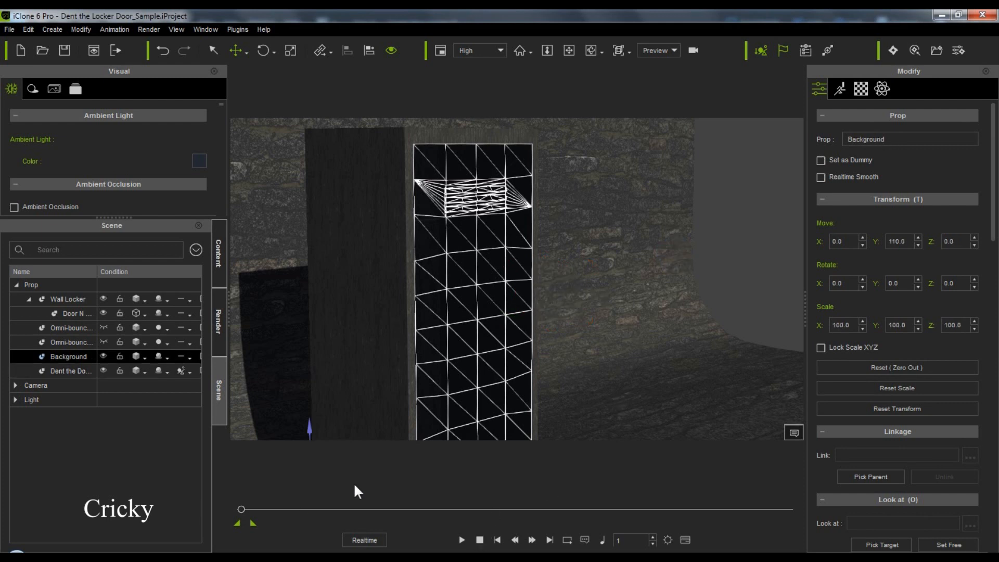
Step: Select Door N Vents and play the animation twice to watch the wireframe deform without the ball in view
{"action": "left_click", "coordinate": [75, 312]}
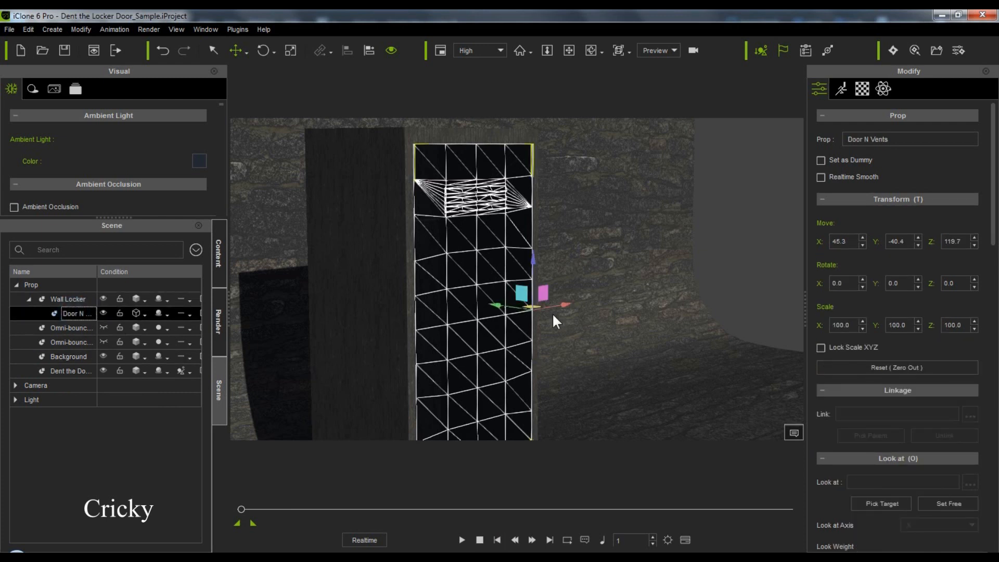
{"action": "left_click", "coordinate": [463, 540]}
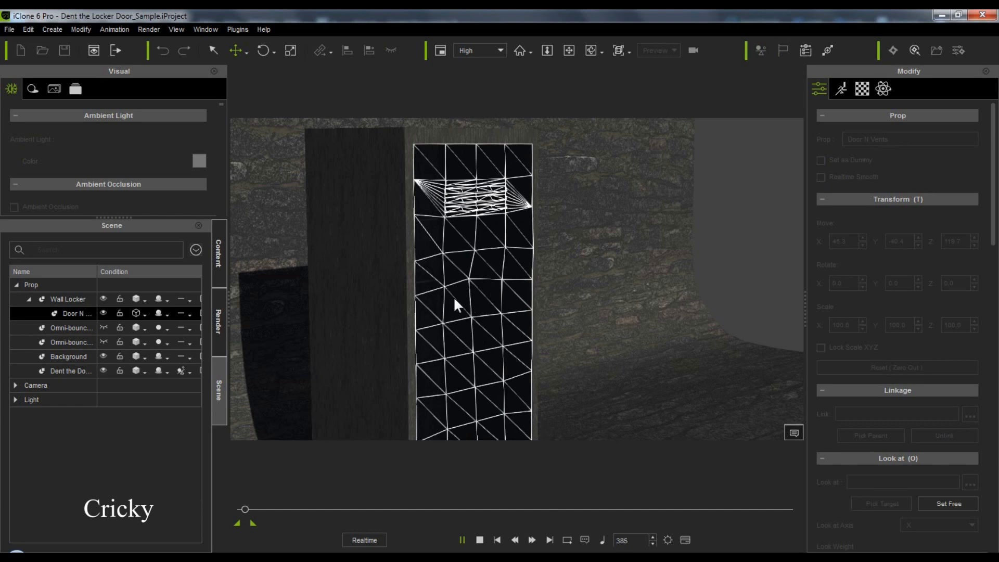
{"action": "left_click", "coordinate": [479, 540]}
{"action": "left_click", "coordinate": [462, 540]}
{"action": "left_click", "coordinate": [480, 540]}
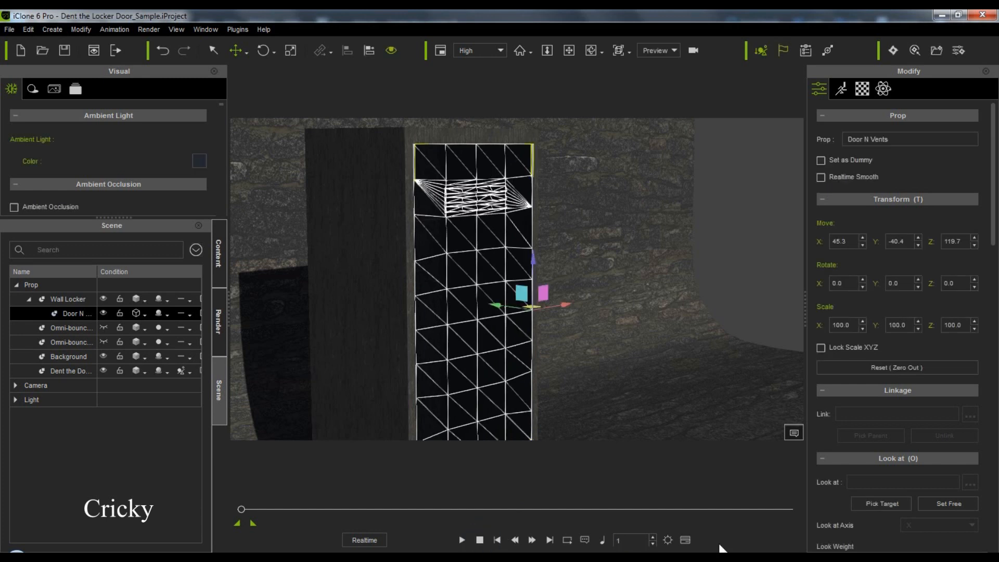
Step: Set the current frame to 352 and move the door's Soft Cloth clip on the timeline to start shortly after it
{"action": "left_click", "coordinate": [685, 539]}
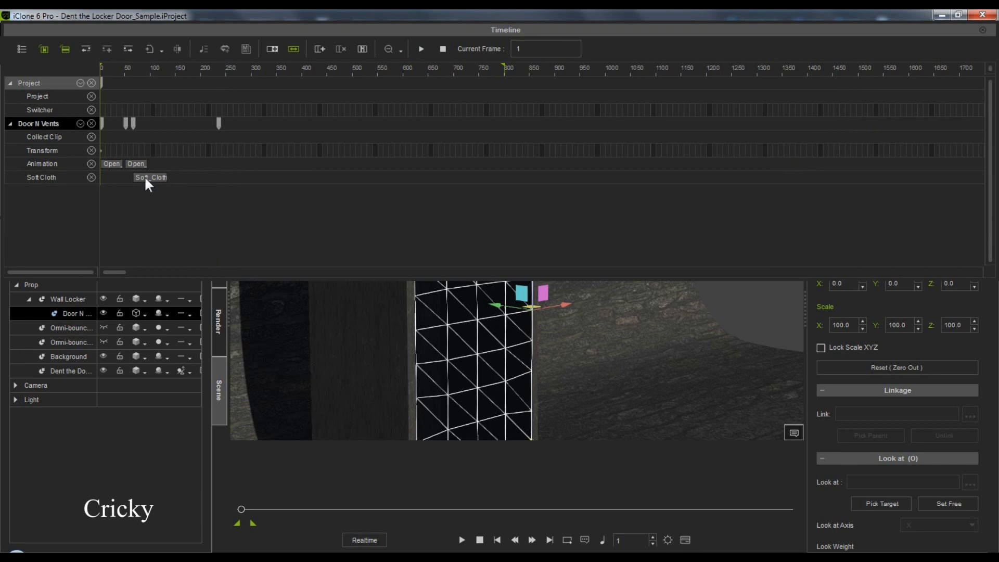
{"action": "left_click_drag", "start_coordinate": [145, 175], "coordinate": [304, 177]}
{"action": "left_click", "coordinate": [277, 246]}
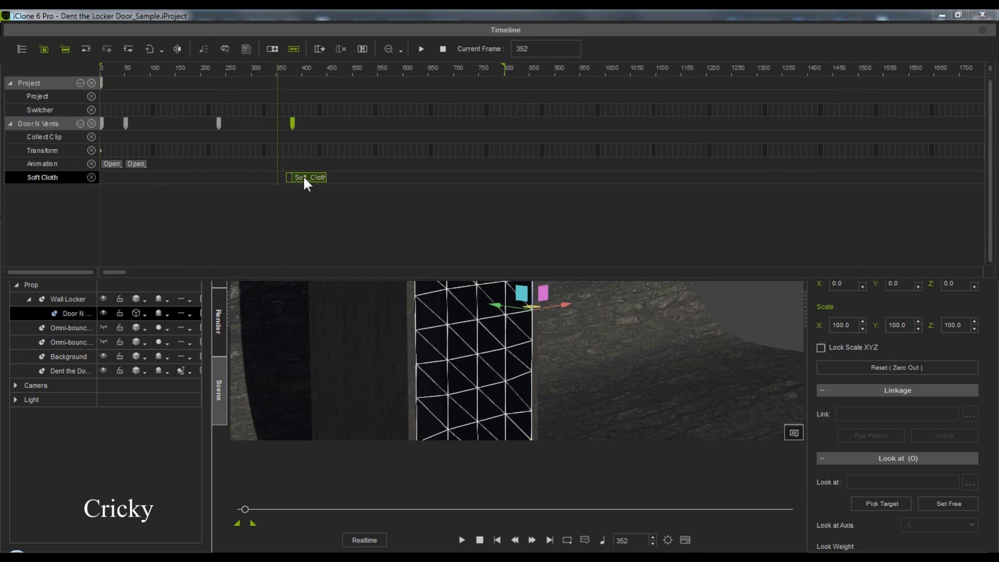
{"action": "left_click", "coordinate": [303, 178]}
{"action": "left_click", "coordinate": [982, 31]}
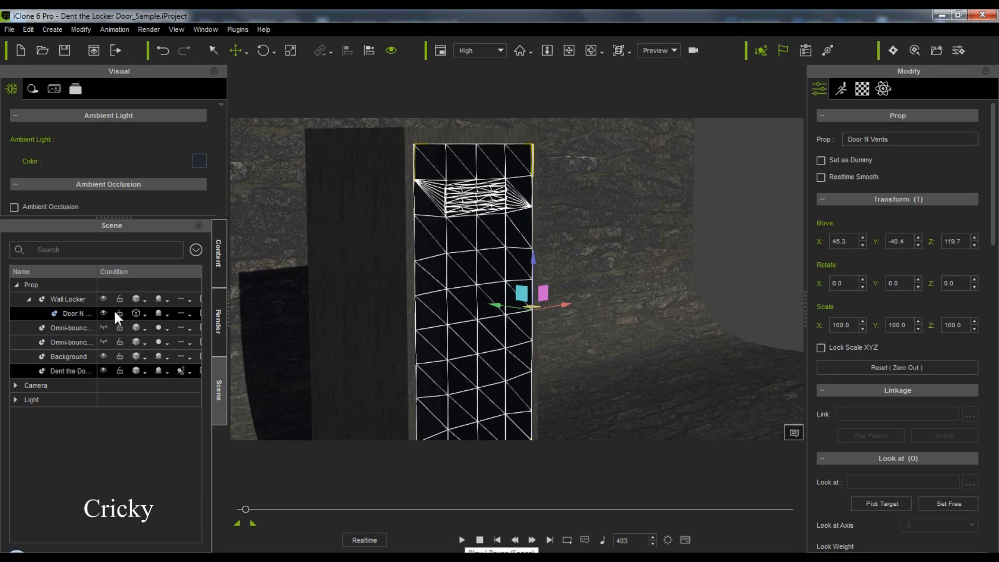
Step: Return Door N Vents to Normal display and play the animation to watch the textured door dent
{"action": "left_click", "coordinate": [143, 312]}
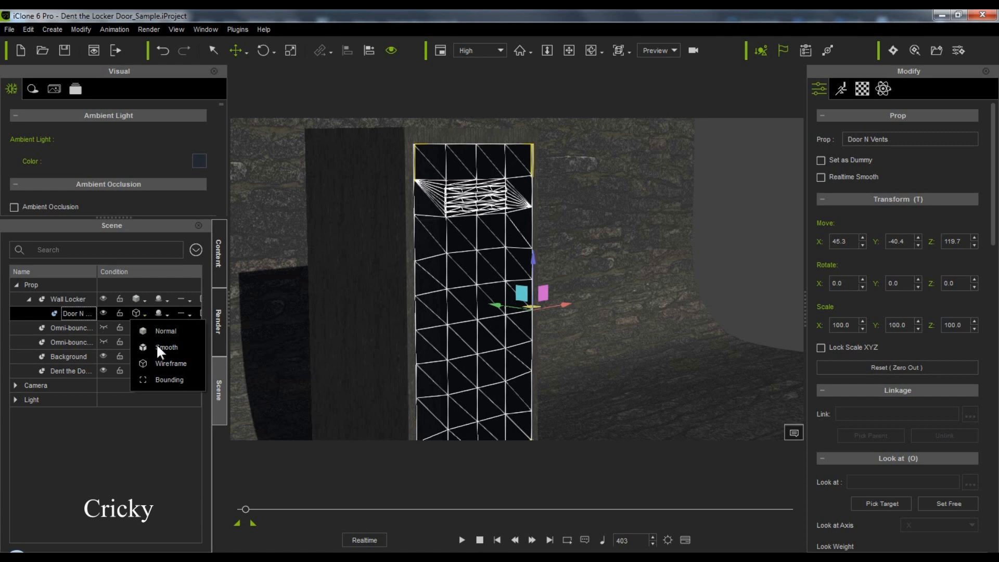
{"action": "left_click", "coordinate": [157, 330]}
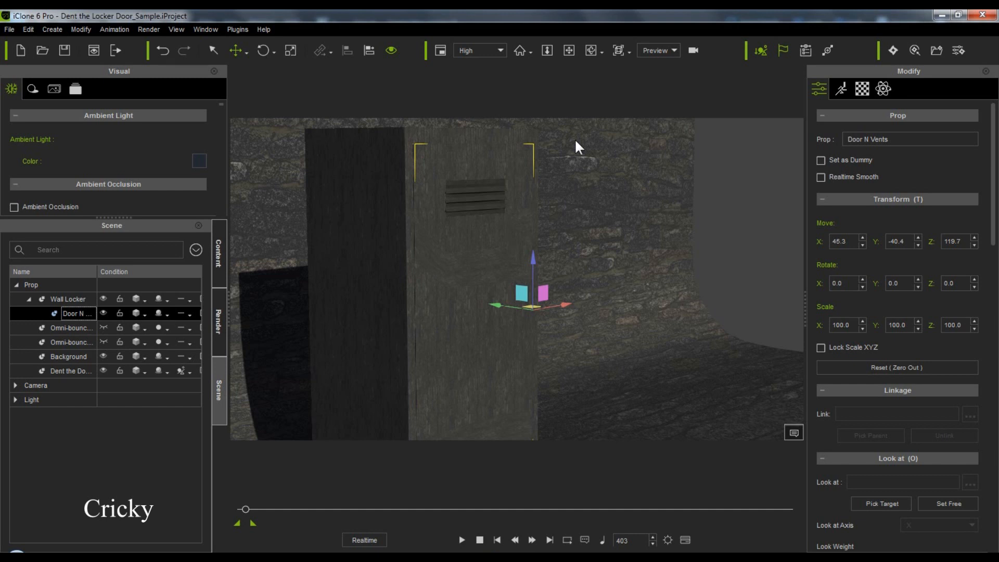
{"action": "left_click", "coordinate": [461, 539]}
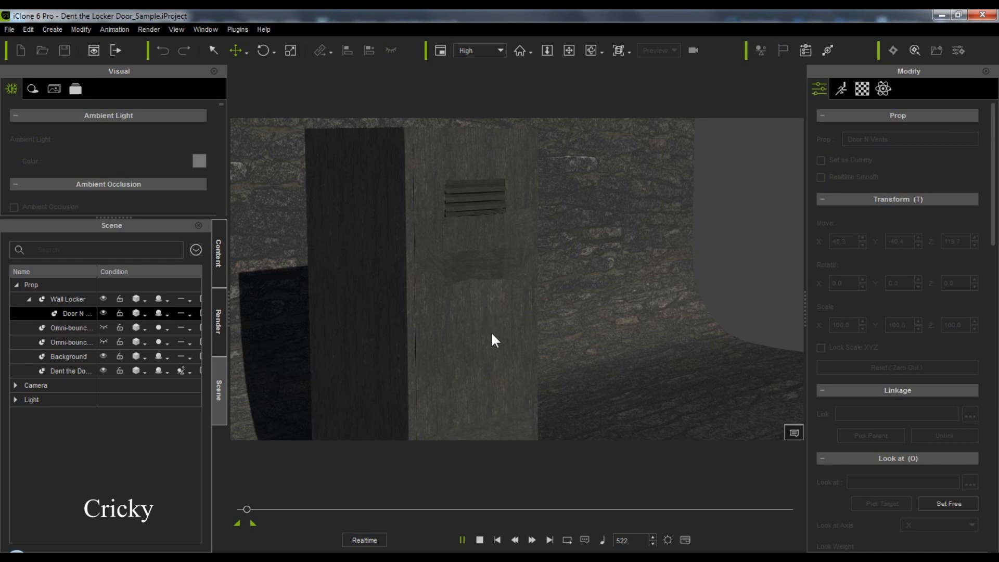
{"action": "left_click", "coordinate": [461, 540]}
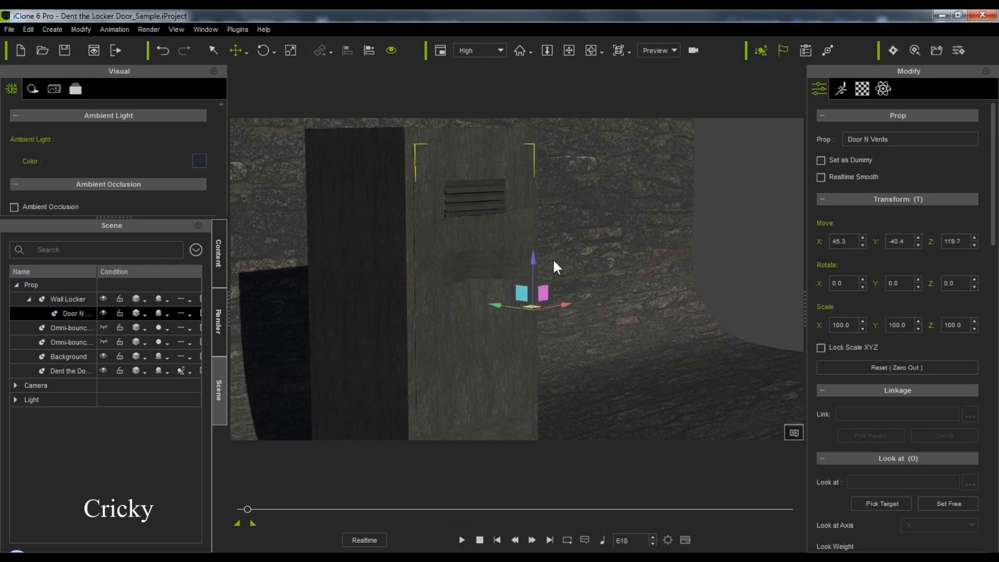
Step: Examine the dented edge of Door N Vents up close and replay the animation from the first frame
{"action": "mouse_move", "coordinate": [558, 211]}
{"action": "right_mouse_down"}
{"action": "mouse_move", "coordinate": [585, 368]}
{"action": "mouse_move", "coordinate": [634, 289]}
{"action": "mouse_move", "coordinate": [379, 280]}
{"action": "mouse_move", "coordinate": [437, 281]}
{"action": "mouse_move", "coordinate": [446, 263]}
{"action": "mouse_move", "coordinate": [591, 288]}
{"action": "mouse_move", "coordinate": [599, 224]}
{"action": "mouse_move", "coordinate": [578, 286]}
{"action": "mouse_move", "coordinate": [589, 213]}
{"action": "mouse_move", "coordinate": [590, 235]}
{"action": "right_mouse_up"}
{"action": "scroll", "coordinate": [589, 236], "scroll_direction": "up", "scroll_amount": 3}
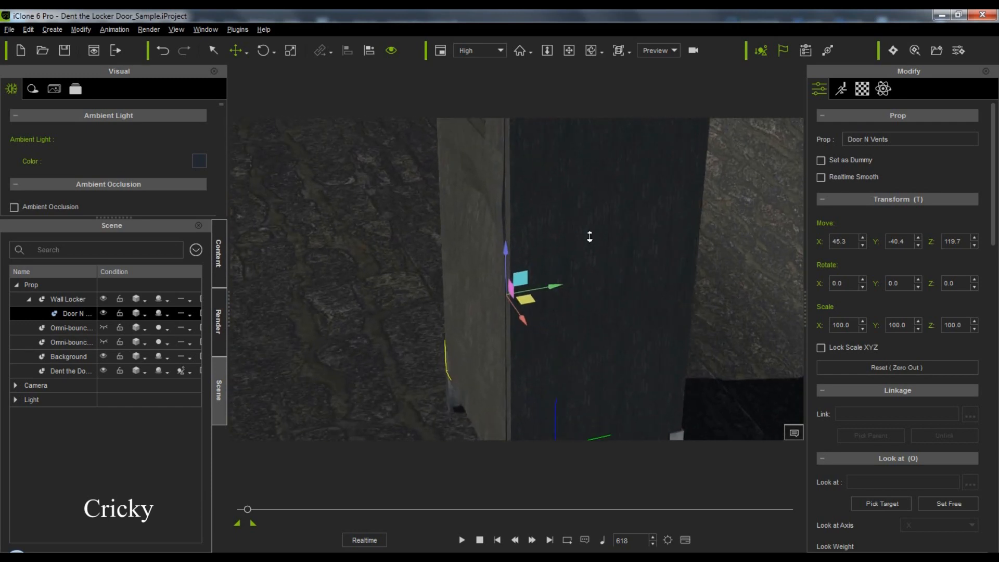
{"action": "scroll", "coordinate": [552, 236], "scroll_direction": "up", "scroll_amount": 1}
{"action": "middle_click_drag", "start_coordinate": [553, 237], "coordinate": [712, 155]}
{"action": "middle_click_drag", "start_coordinate": [680, 196], "coordinate": [679, 304]}
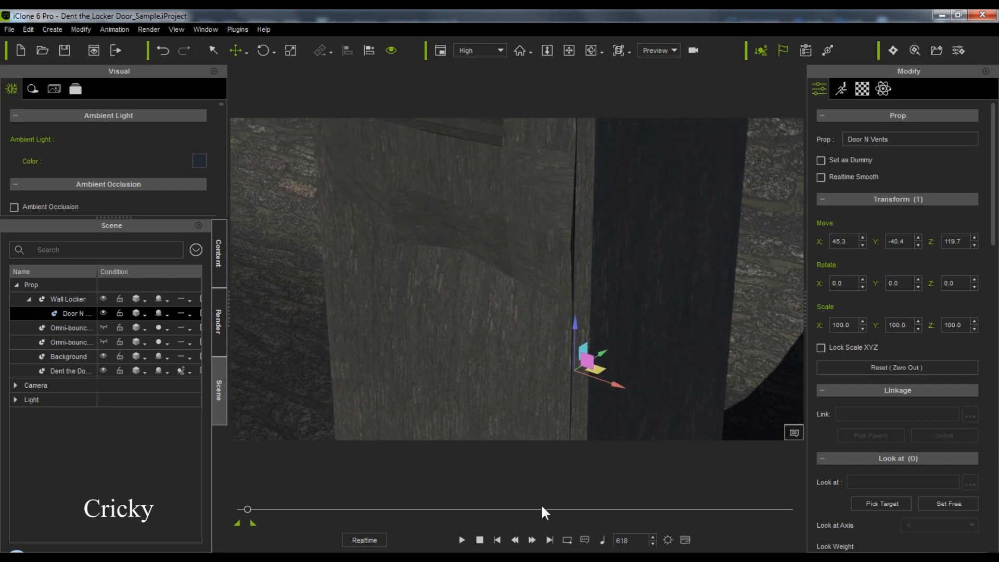
{"action": "left_click", "coordinate": [480, 540]}
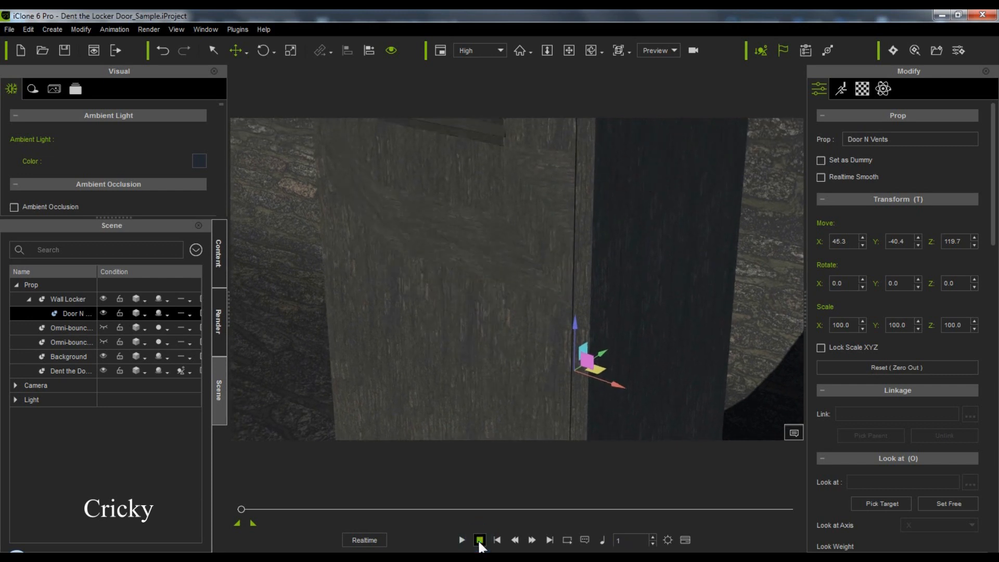
{"action": "left_click", "coordinate": [462, 540]}
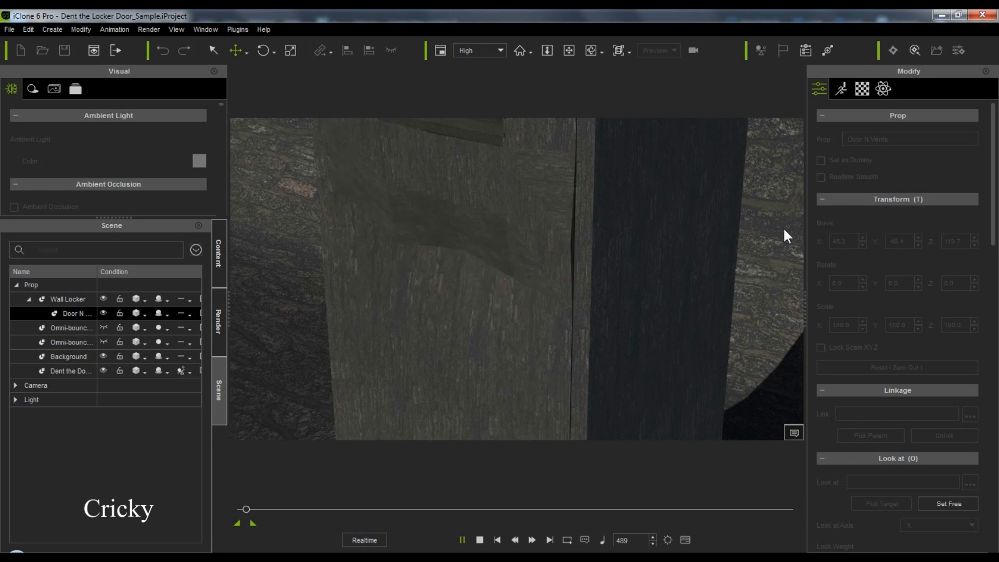
{"action": "key", "text": "space"}
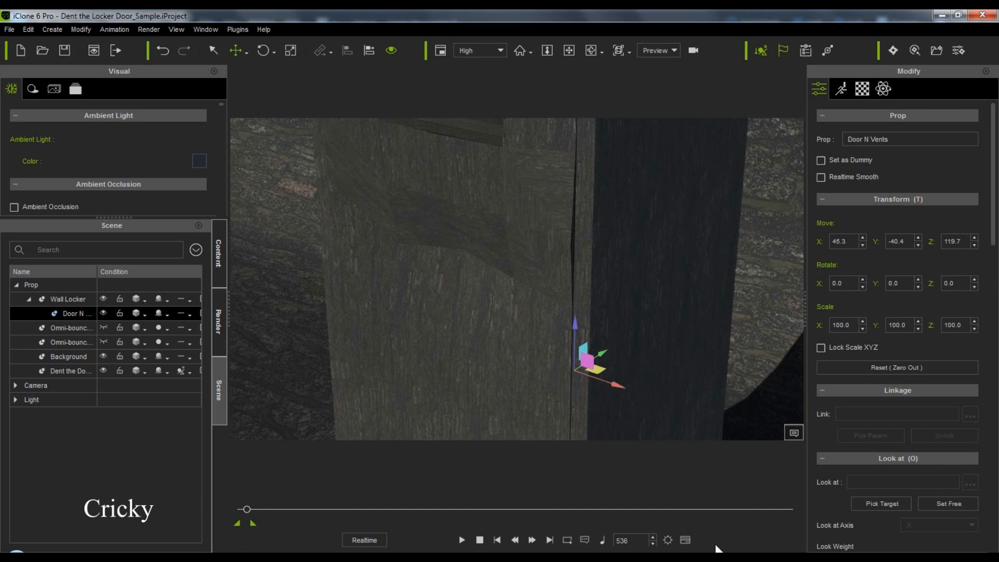
Step: Move the door's Soft Cloth clip earlier to start at about frame 295, and play from frame 238 to check the dent
{"action": "left_click", "coordinate": [686, 539]}
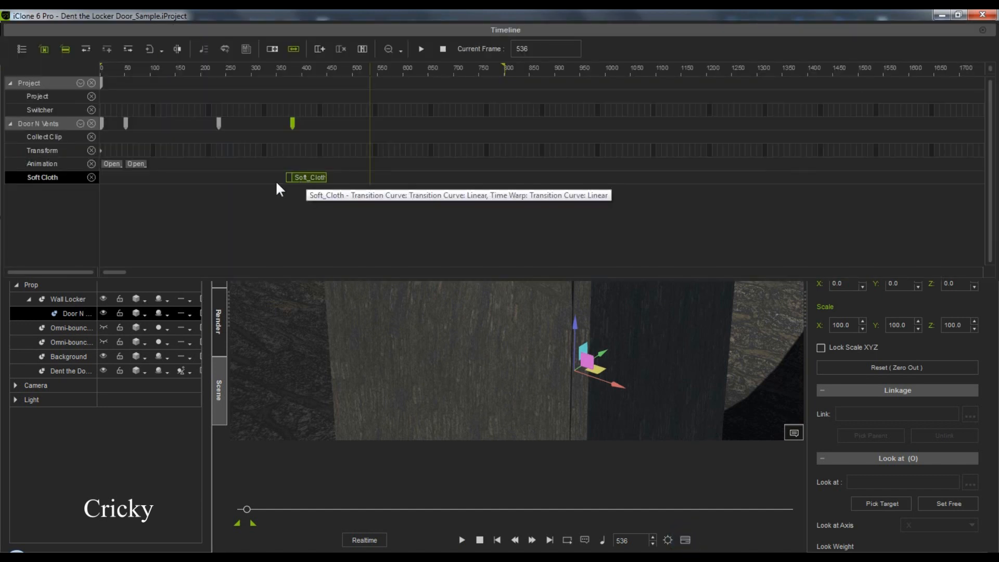
{"action": "left_click_drag", "start_coordinate": [303, 179], "coordinate": [263, 190]}
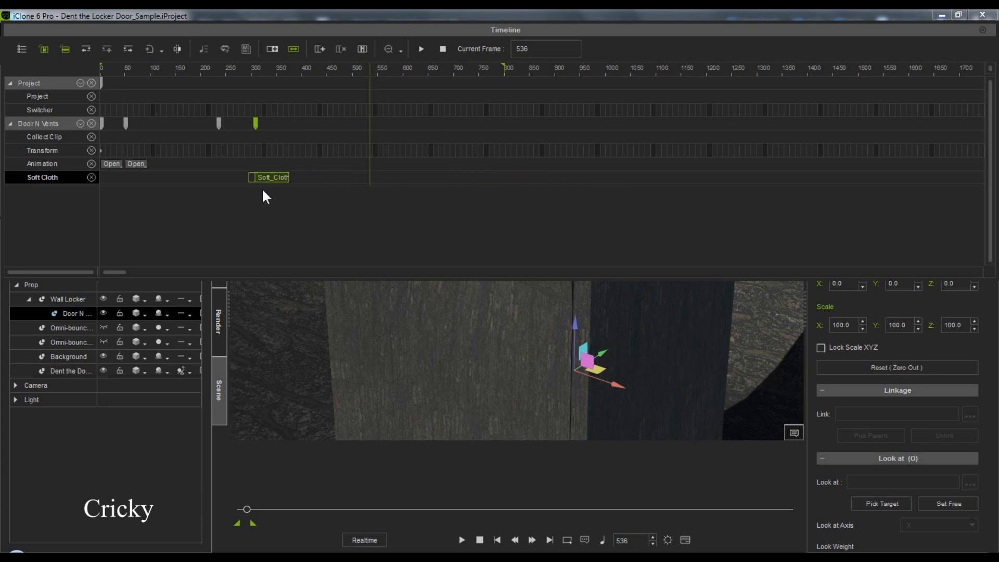
{"action": "left_click", "coordinate": [220, 178]}
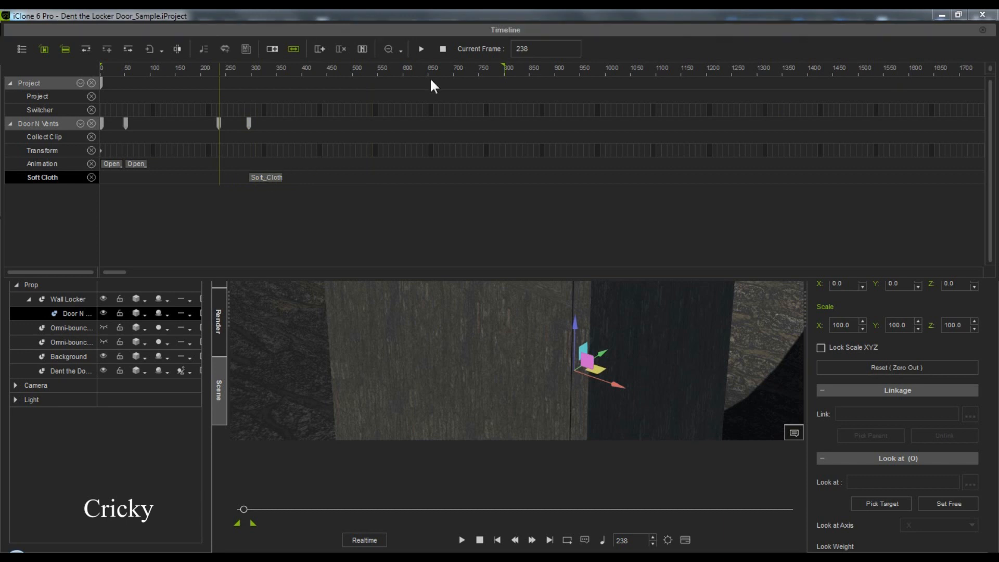
{"action": "left_click_drag", "start_coordinate": [475, 276], "coordinate": [474, 193]}
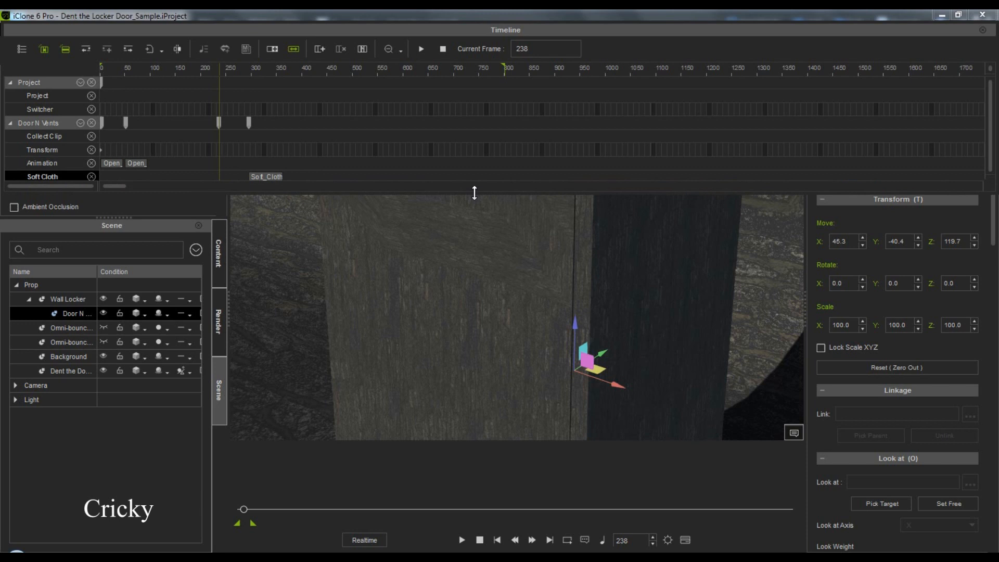
{"action": "left_click", "coordinate": [462, 539]}
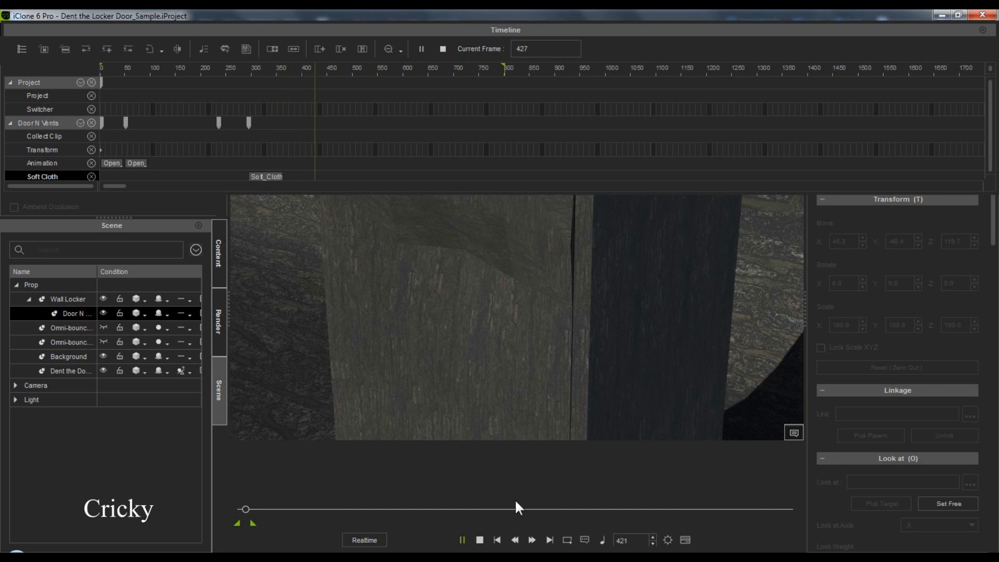
{"action": "left_click", "coordinate": [461, 539]}
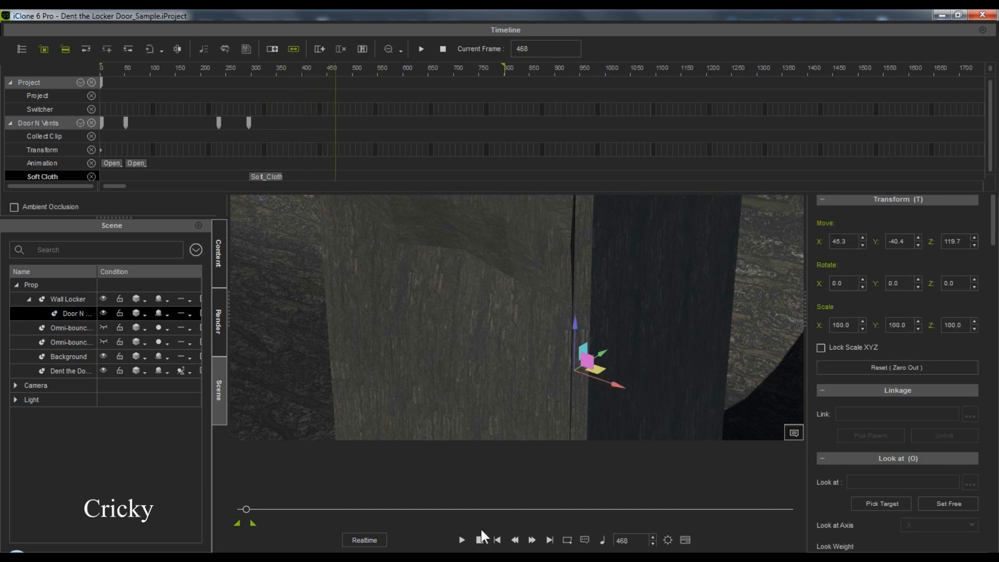
Step: Stretch the end of the Soft Cloth clip to frame 765, and play from frame 268 to watch the slower dent
{"action": "left_click", "coordinate": [267, 175]}
{"action": "left_click", "coordinate": [274, 176]}
{"action": "left_click", "coordinate": [280, 177]}
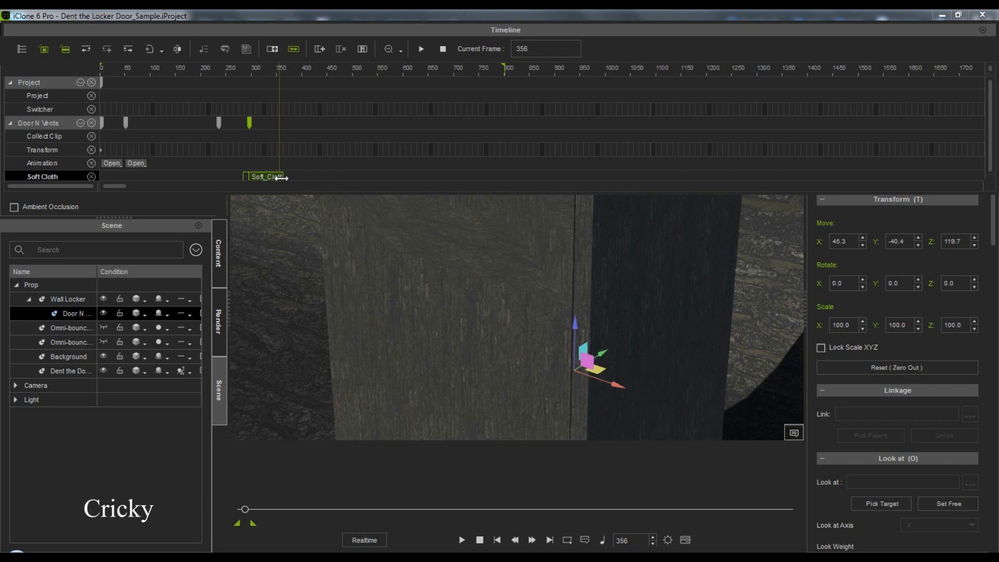
{"action": "left_click", "coordinate": [286, 178]}
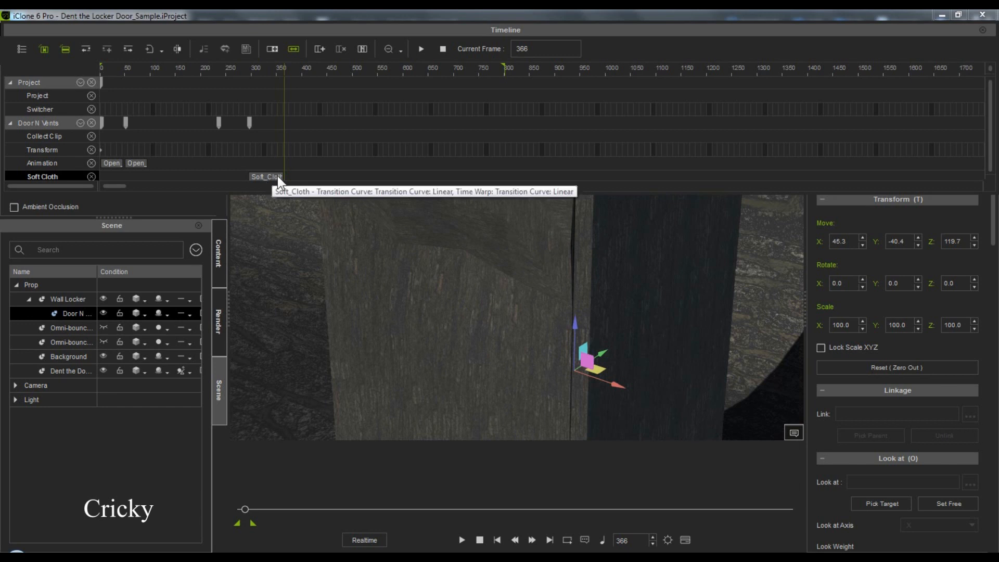
{"action": "left_click", "coordinate": [277, 176]}
{"action": "left_click_drag", "start_coordinate": [282, 177], "coordinate": [486, 177]}
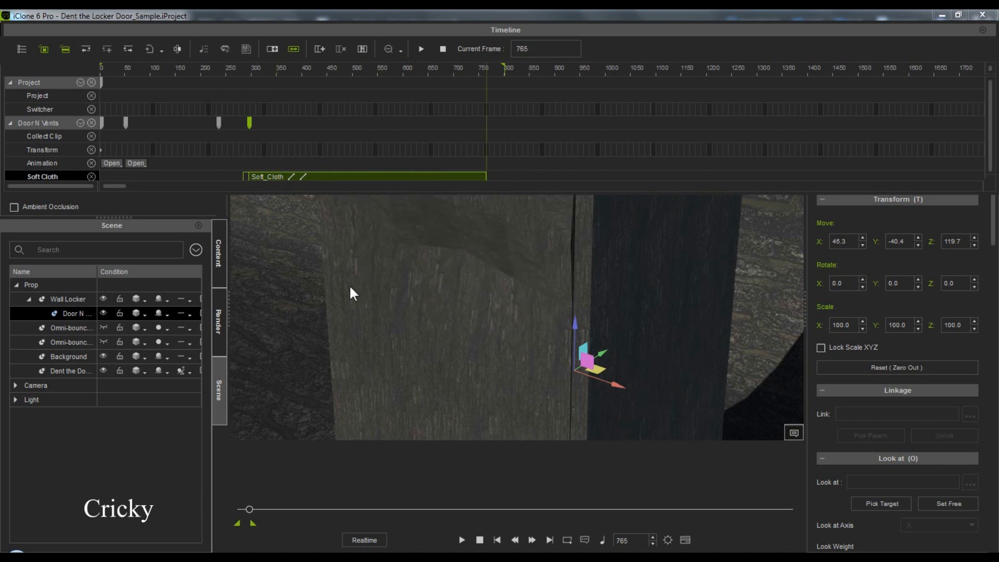
{"action": "left_click", "coordinate": [235, 180]}
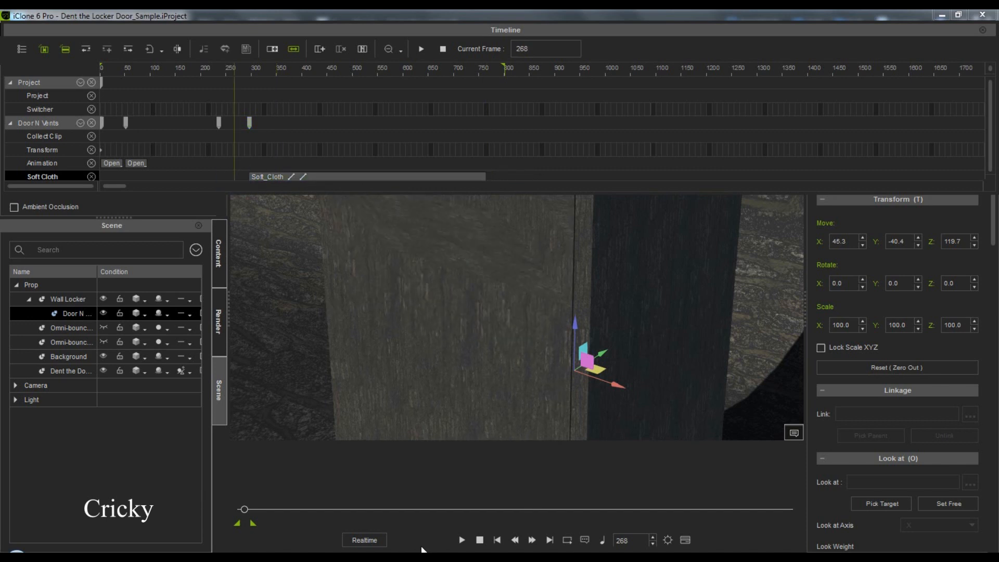
{"action": "left_click", "coordinate": [463, 540]}
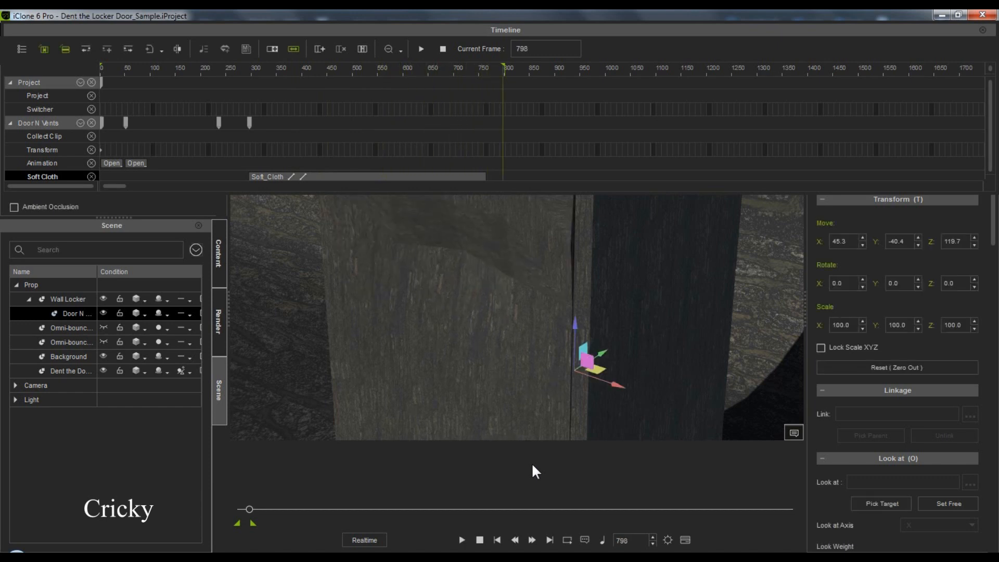
Step: Lengthen the Soft Cloth clip further and shift it to start near frame 100, playing the result from frame 126
{"action": "left_click_drag", "start_coordinate": [469, 178], "coordinate": [504, 182]}
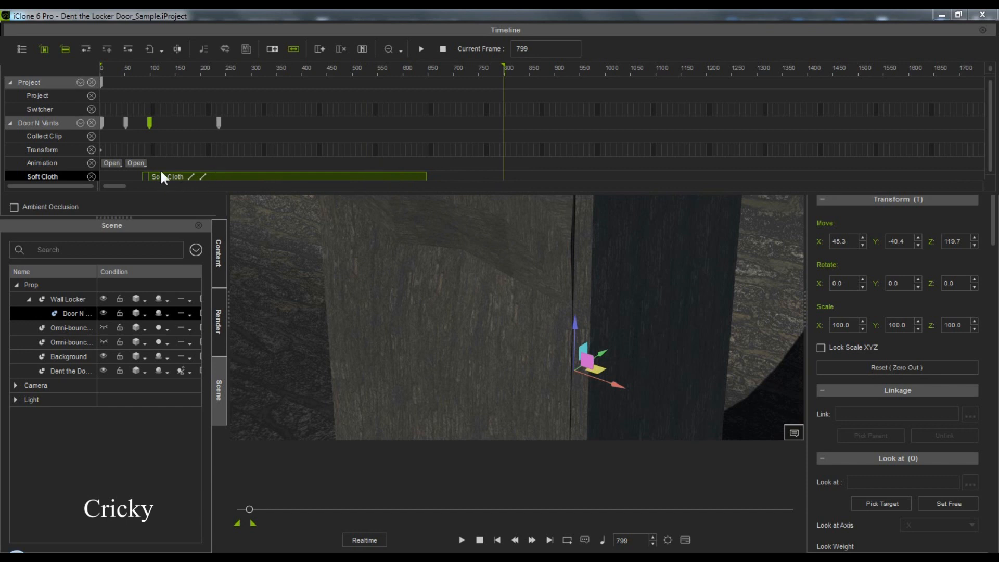
{"action": "left_click", "coordinate": [164, 175]}
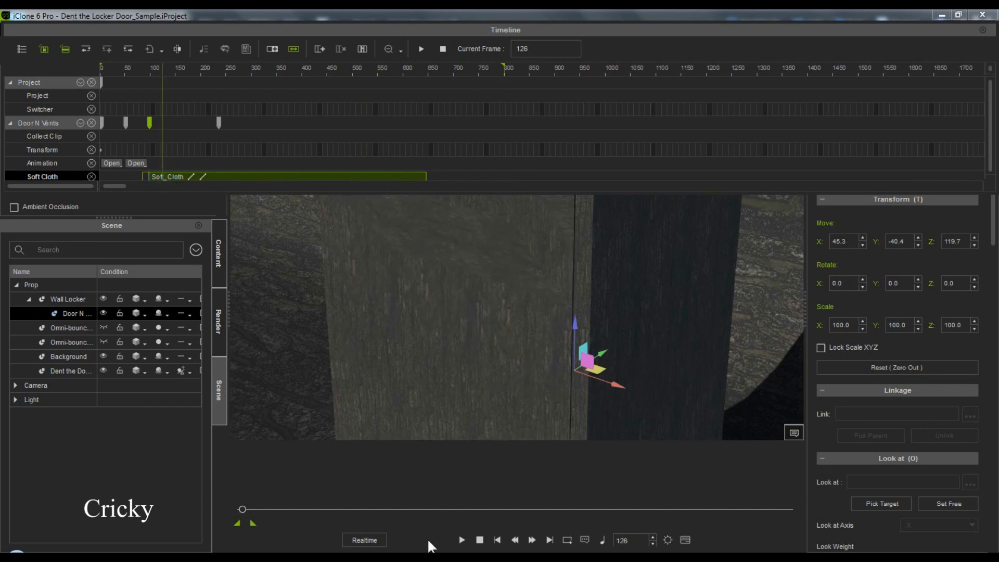
{"action": "left_click", "coordinate": [462, 540]}
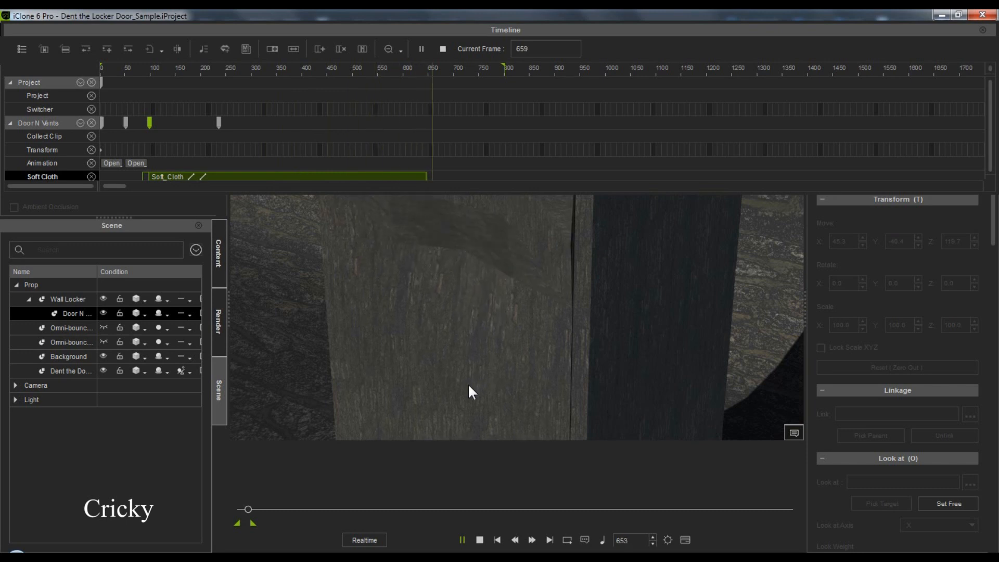
{"action": "left_click", "coordinate": [461, 540]}
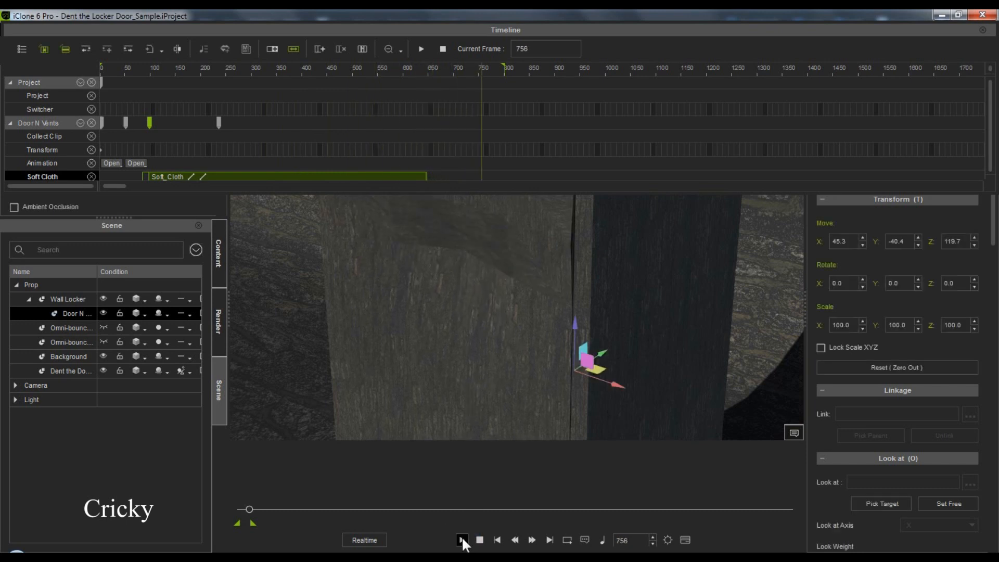
Step: Break the Soft Cloth clip at frame 472 and move its second part to start at about frame 555
{"action": "left_click", "coordinate": [338, 177]}
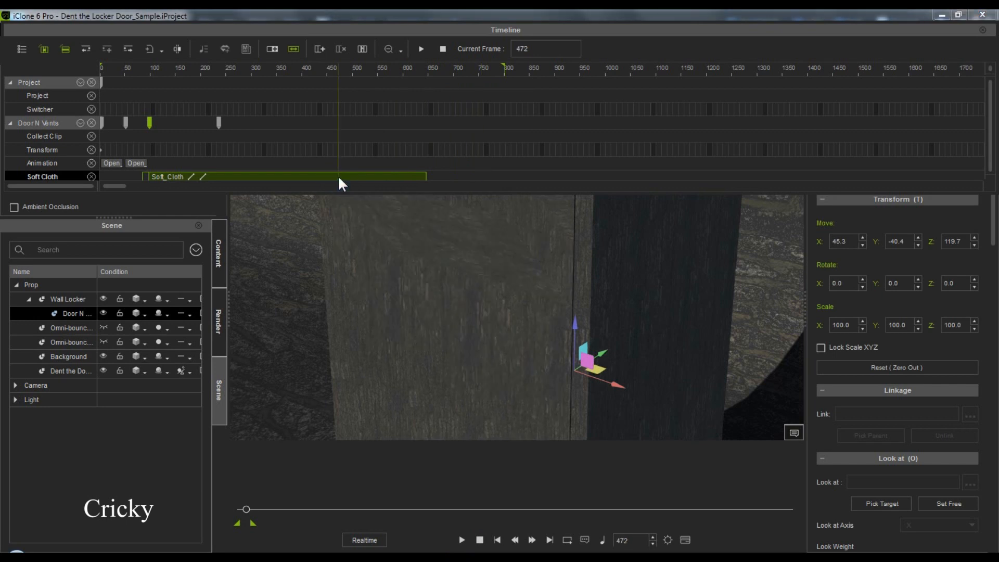
{"action": "right_click", "coordinate": [339, 177]}
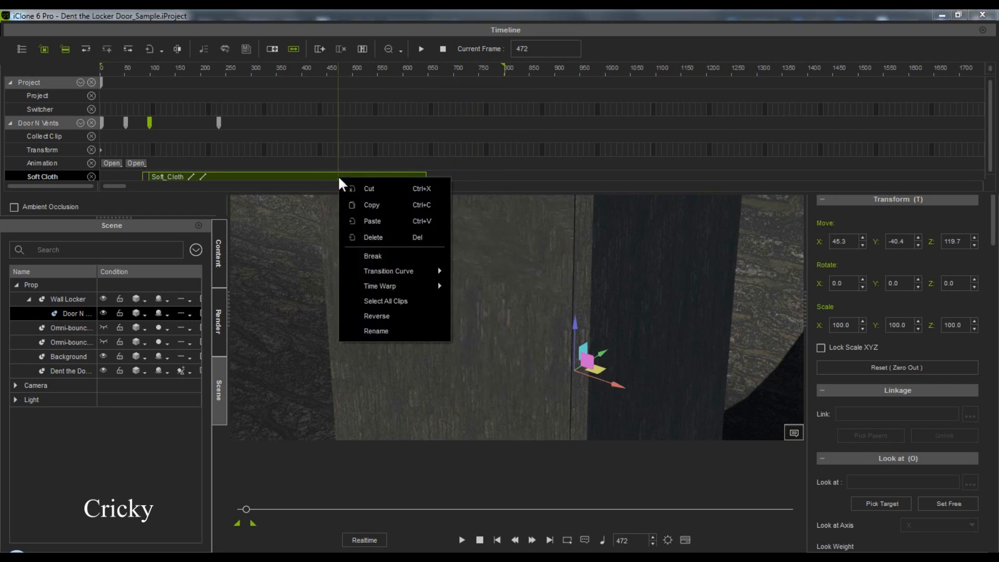
{"action": "left_click", "coordinate": [365, 256]}
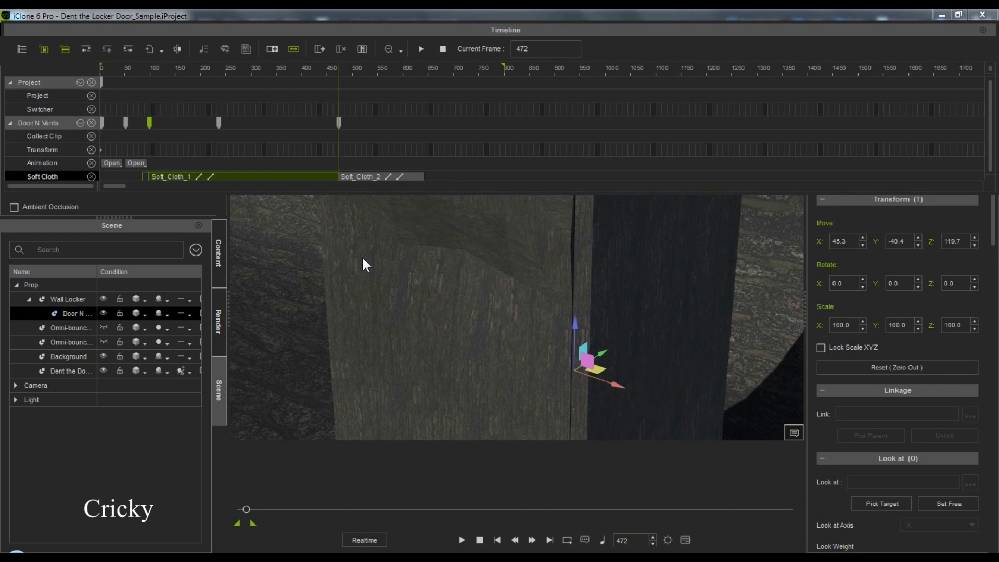
{"action": "left_click_drag", "start_coordinate": [371, 179], "coordinate": [411, 180]}
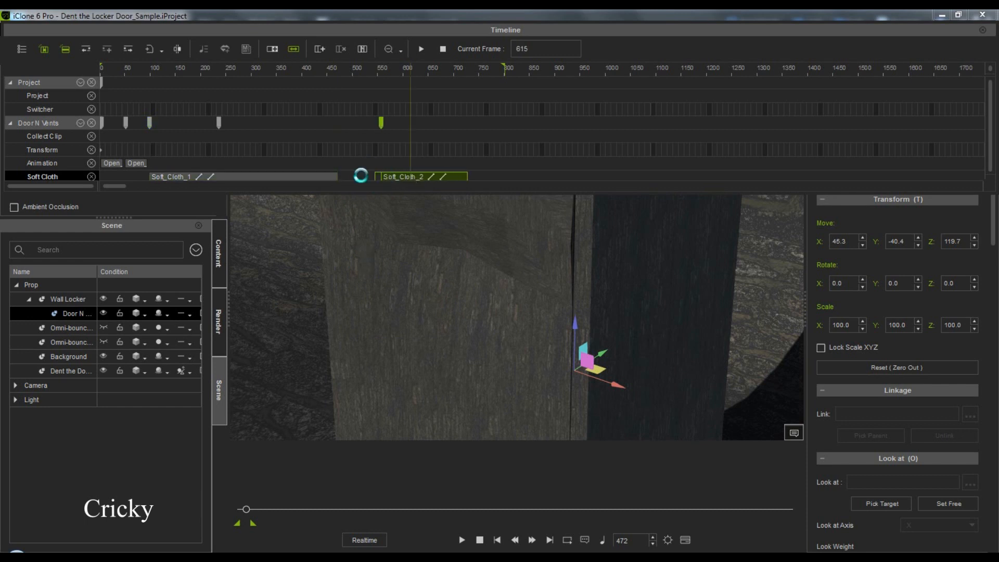
Step: Stretch the two Soft Cloth clips to span from the first frame to about frame 1235, and extend the project end to about frame 1250
{"action": "left_click_drag", "start_coordinate": [330, 176], "coordinate": [398, 176]}
{"action": "left_click", "coordinate": [411, 176]}
{"action": "left_click_drag", "start_coordinate": [467, 176], "coordinate": [787, 169]}
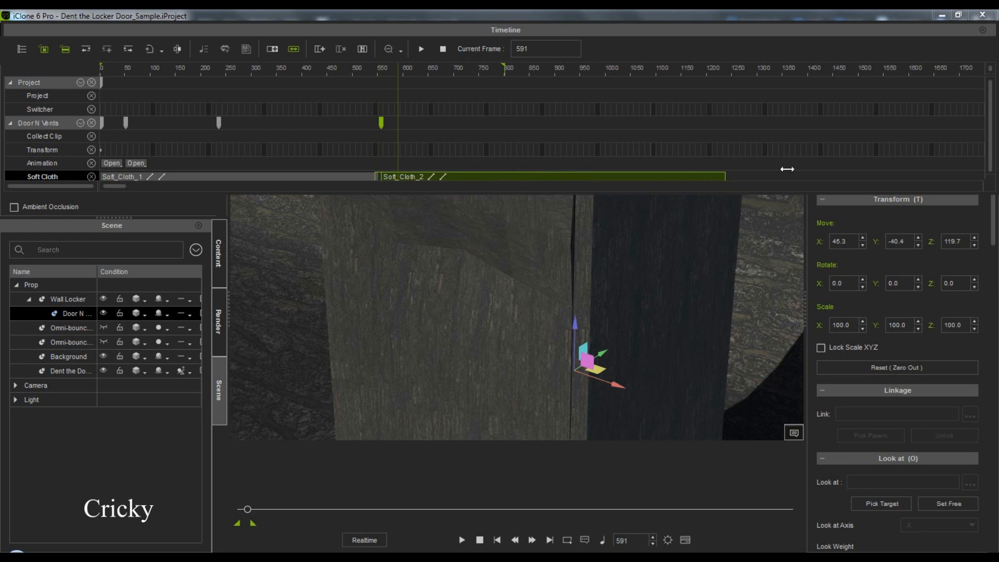
{"action": "left_click", "coordinate": [817, 166]}
{"action": "left_click_drag", "start_coordinate": [505, 66], "coordinate": [732, 77]}
Step: Check the door at several frames of Soft_Cloth_1, and move Soft_Cloth_2 to start at about frame 1040
{"action": "left_click", "coordinate": [342, 176]}
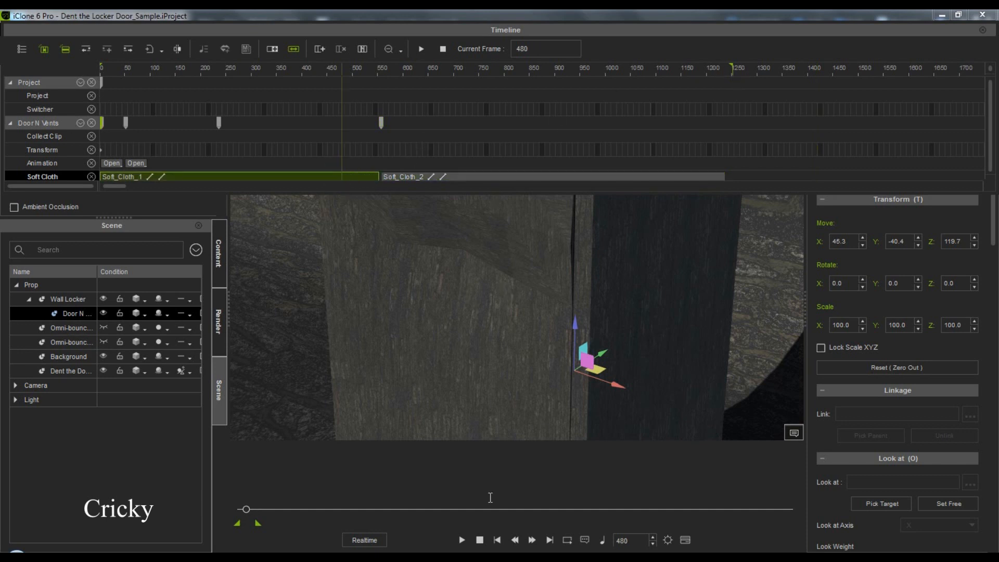
{"action": "left_click", "coordinate": [253, 177]}
{"action": "left_click", "coordinate": [214, 175]}
{"action": "left_click", "coordinate": [178, 176]}
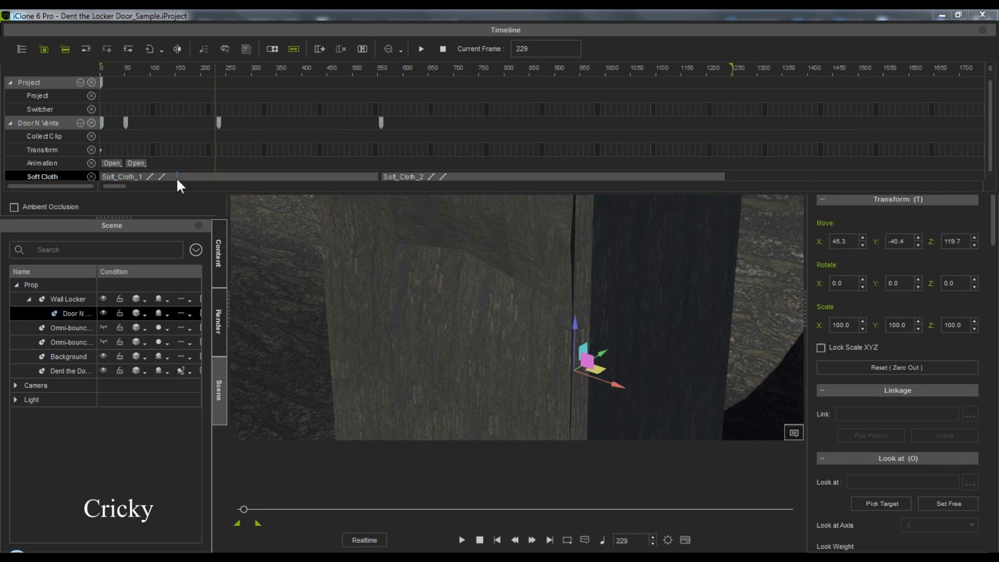
{"action": "left_click", "coordinate": [168, 176]}
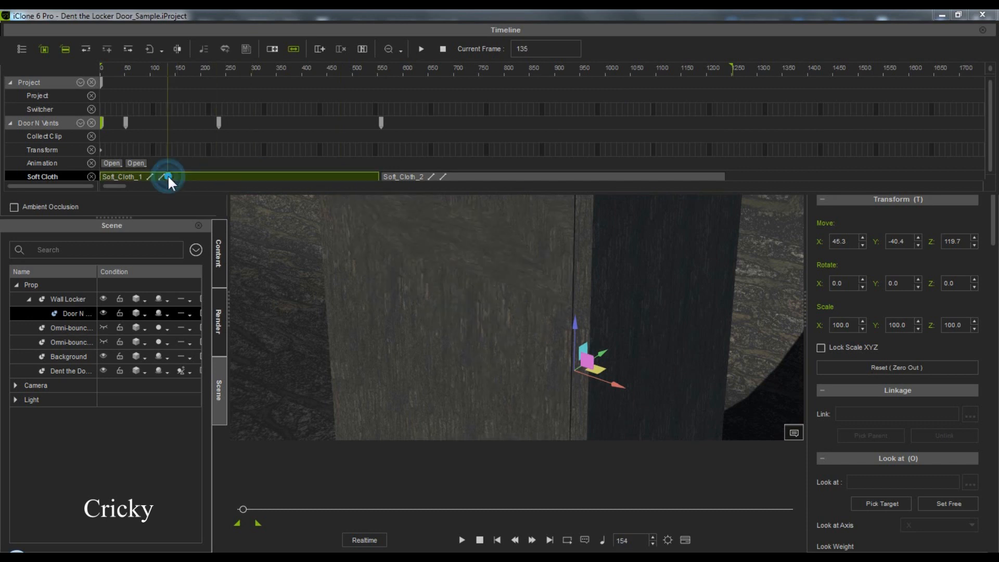
{"action": "mouse_move", "coordinate": [404, 177]}
{"action": "left_mouse_down"}
{"action": "mouse_move", "coordinate": [682, 177]}
{"action": "mouse_move", "coordinate": [647, 174]}
{"action": "left_mouse_up"}
{"action": "left_click", "coordinate": [647, 174]}
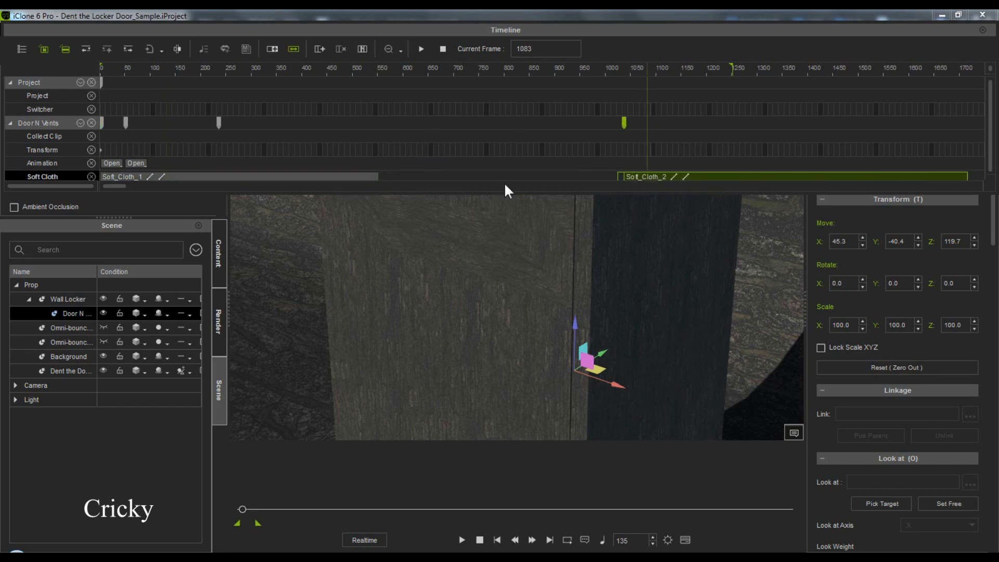
Step: Try stretching Soft_Cloth_1 to about frame 1375, with Soft_Cloth_2 shifted to start at about frame 1400
{"action": "left_click", "coordinate": [339, 180]}
{"action": "left_click_drag", "start_coordinate": [378, 177], "coordinate": [848, 174]}
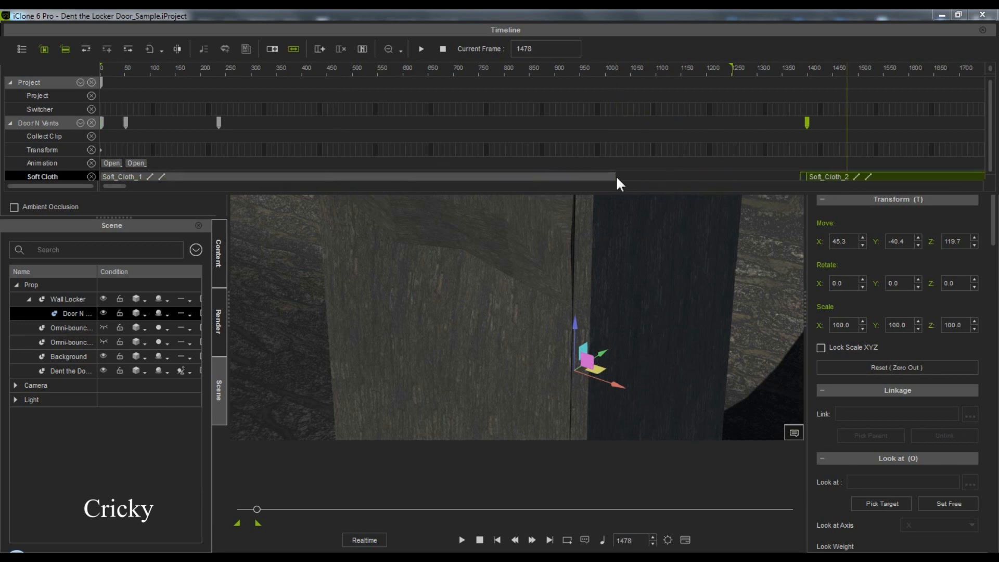
{"action": "left_click_drag", "start_coordinate": [617, 177], "coordinate": [794, 178]}
Step: Play the animation from frame 75 to watch how the stretched Soft_Cloth_1 clip slows the dent
{"action": "left_click", "coordinate": [173, 176]}
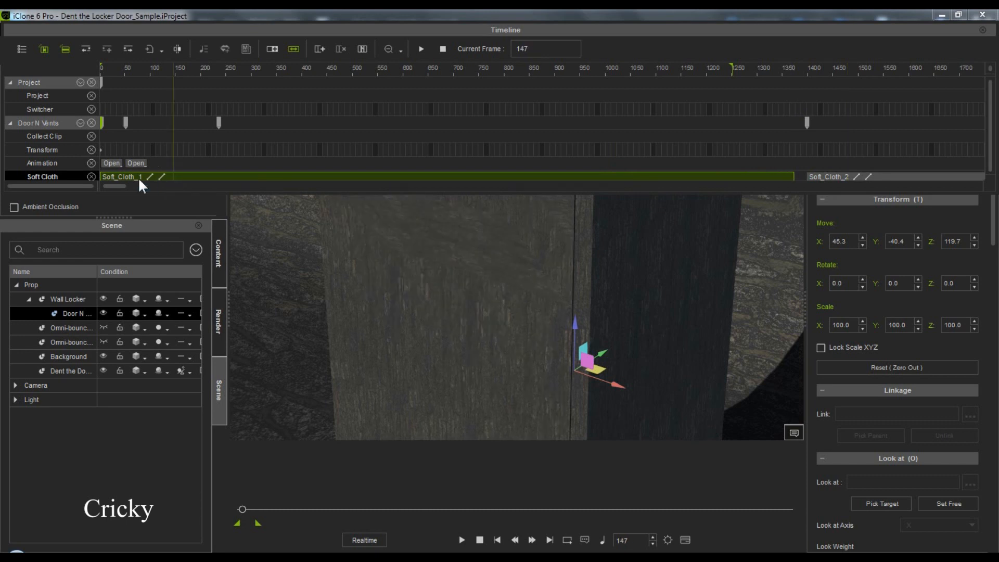
{"action": "left_click", "coordinate": [137, 174]}
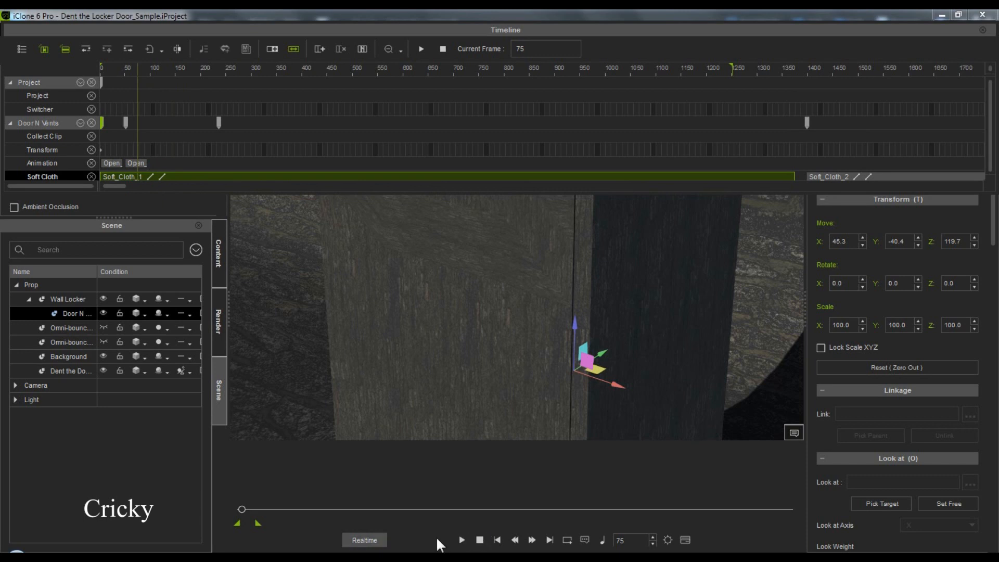
{"action": "left_click", "coordinate": [461, 539]}
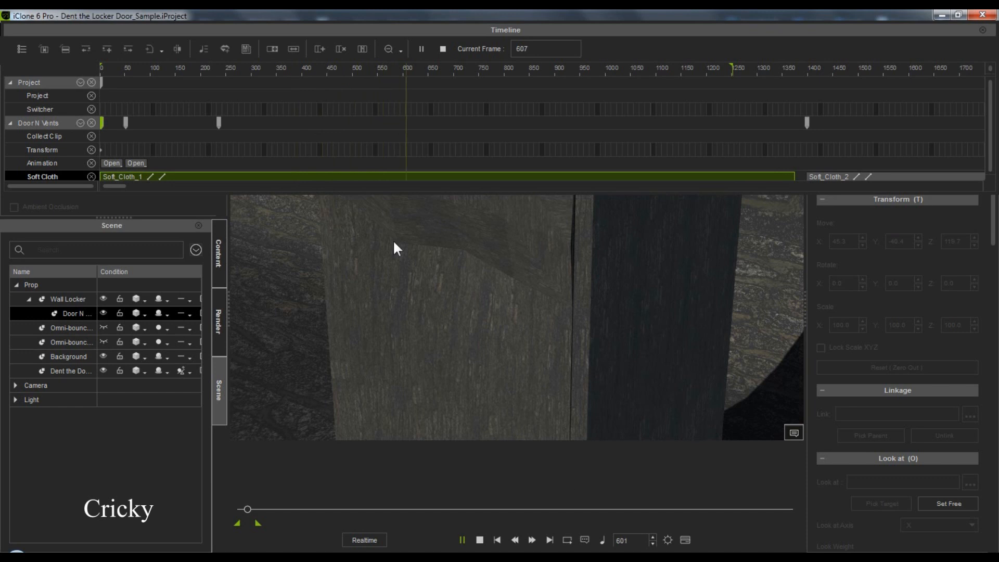
{"action": "left_click", "coordinate": [403, 179]}
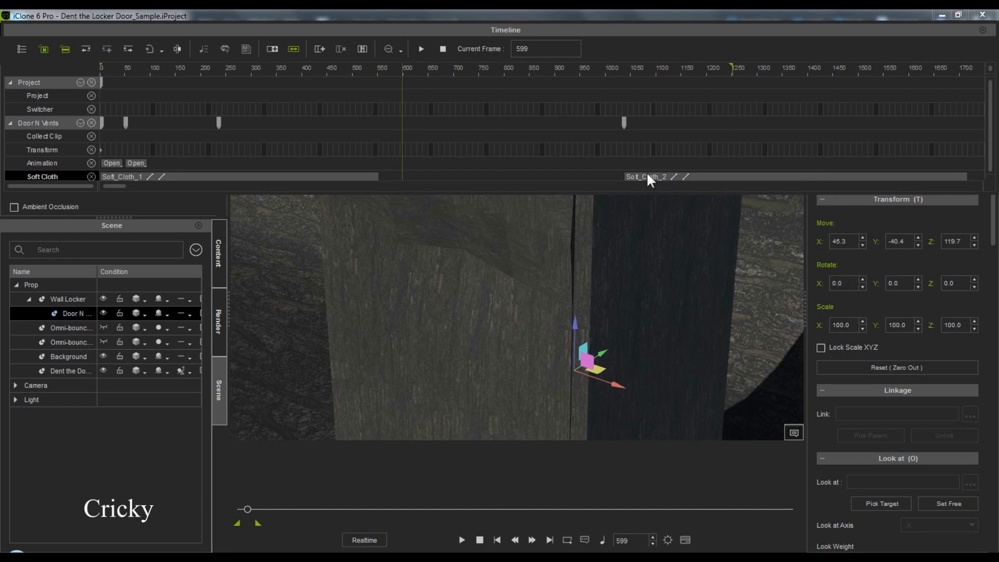
Step: Move Soft_Cloth_1 to start at about frame 455, just ahead of Soft_Cloth_2
{"action": "left_click", "coordinate": [366, 176]}
{"action": "left_click_drag", "start_coordinate": [338, 176], "coordinate": [538, 177]}
{"action": "left_click", "coordinate": [538, 176]}
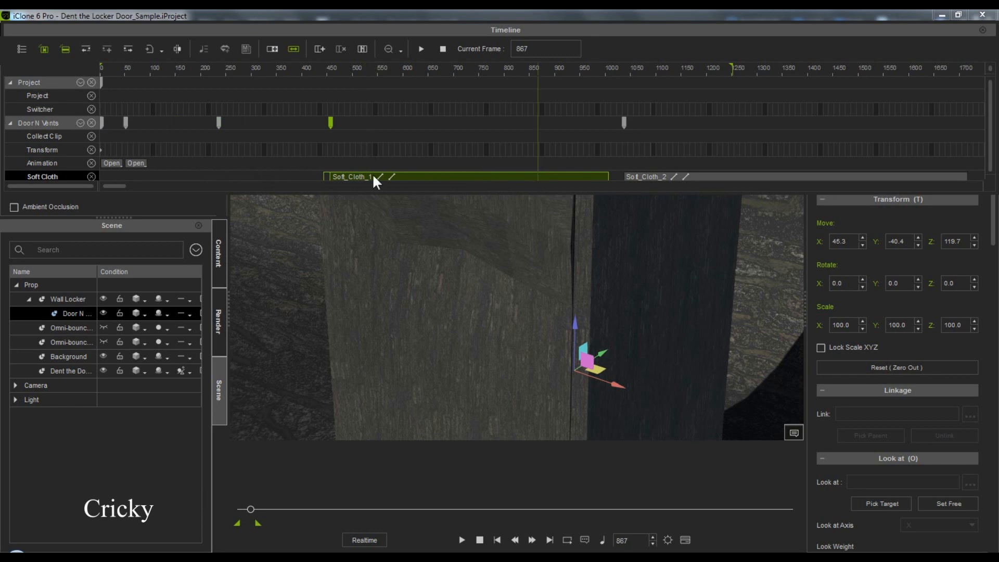
Step: Move Soft_Cloth_1 against Soft_Cloth_2 and back to start at about frame 405, checking the door's dent at each placement
{"action": "left_click_drag", "start_coordinate": [369, 177], "coordinate": [394, 178]}
{"action": "left_click", "coordinate": [394, 177]}
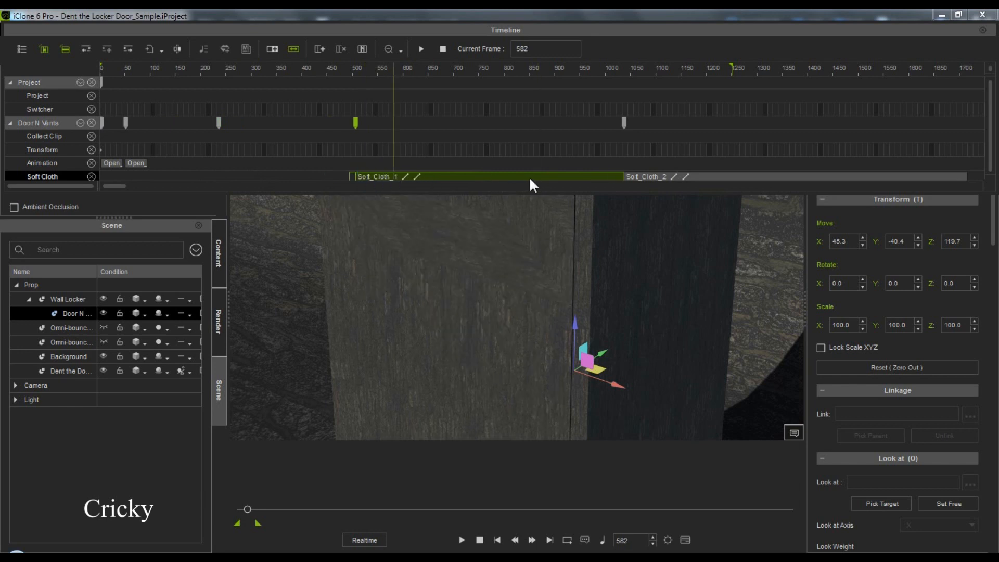
{"action": "left_click_drag", "start_coordinate": [566, 179], "coordinate": [506, 180]}
{"action": "left_click", "coordinate": [507, 177]}
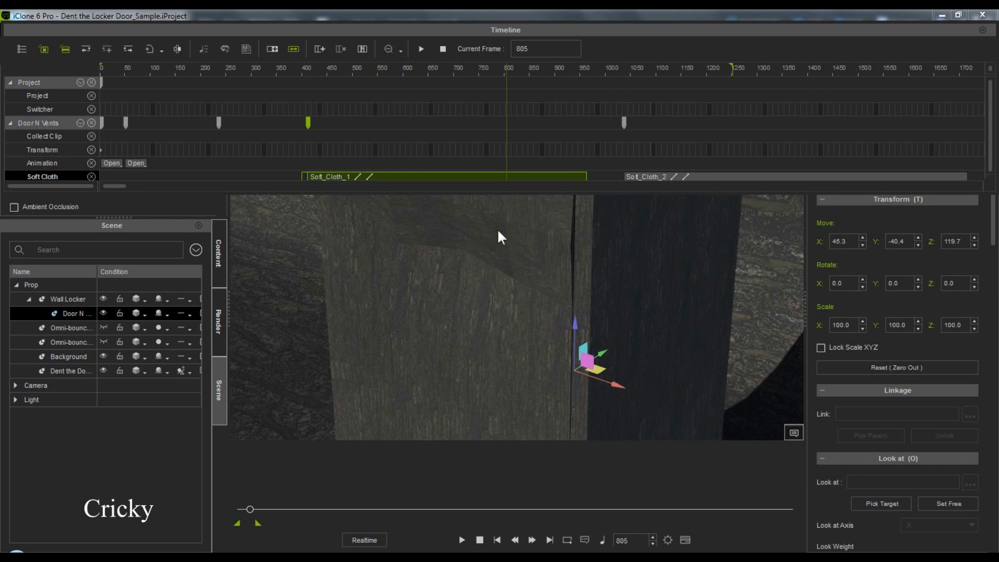
{"action": "left_click", "coordinate": [981, 29]}
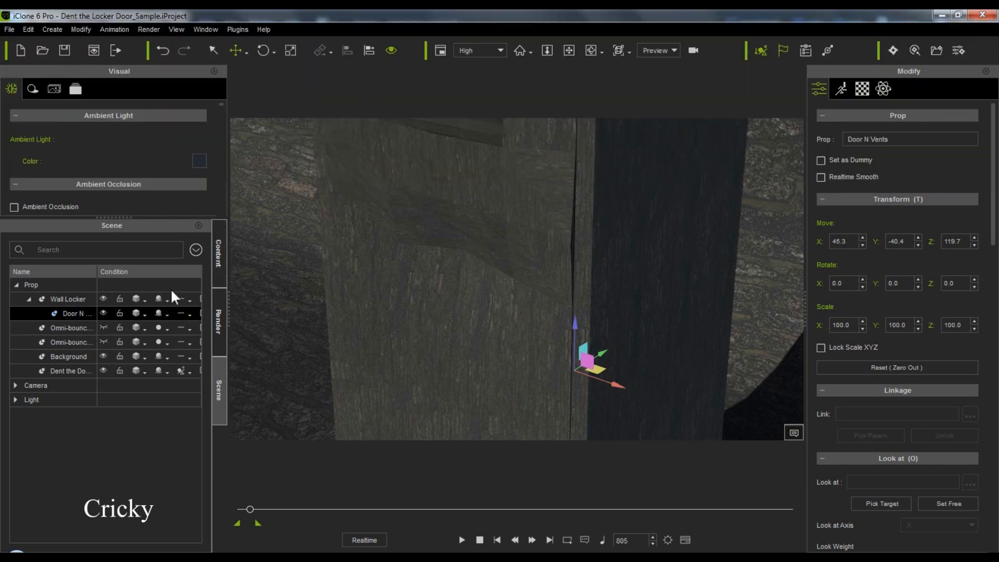
Step: Play the animation from the start to review the door with its physics state left at None
{"action": "left_click", "coordinate": [191, 315]}
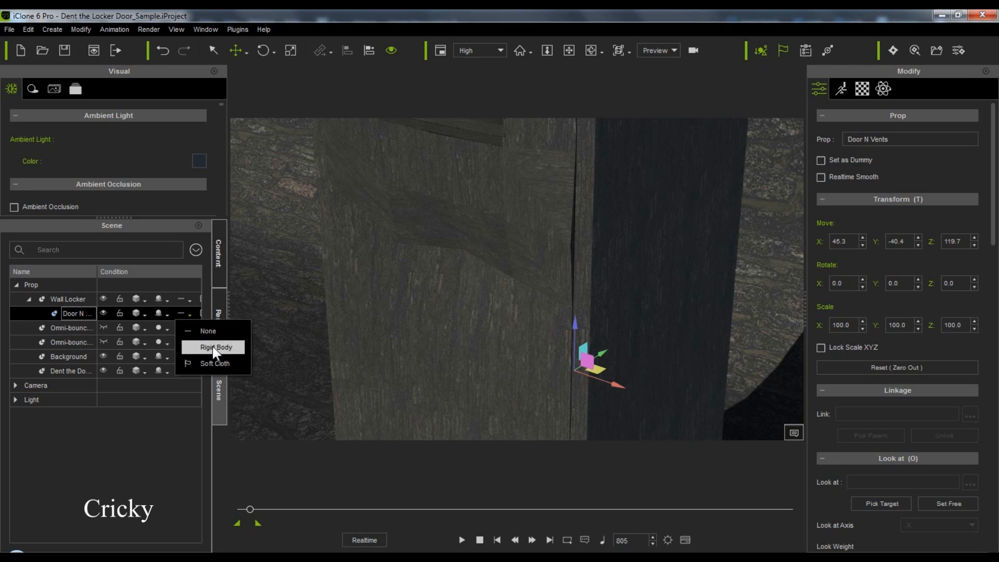
{"action": "left_click", "coordinate": [462, 540]}
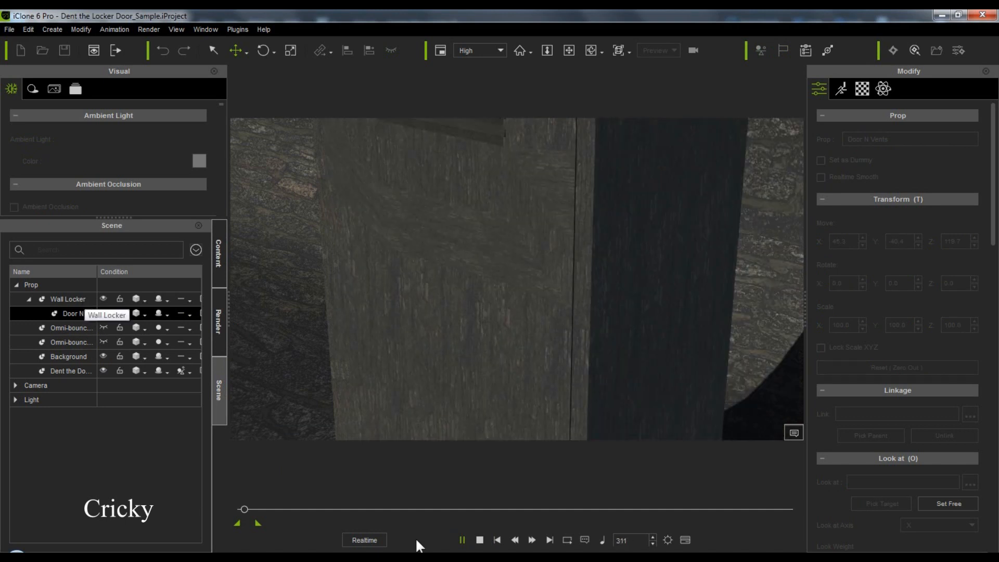
{"action": "left_click", "coordinate": [478, 541]}
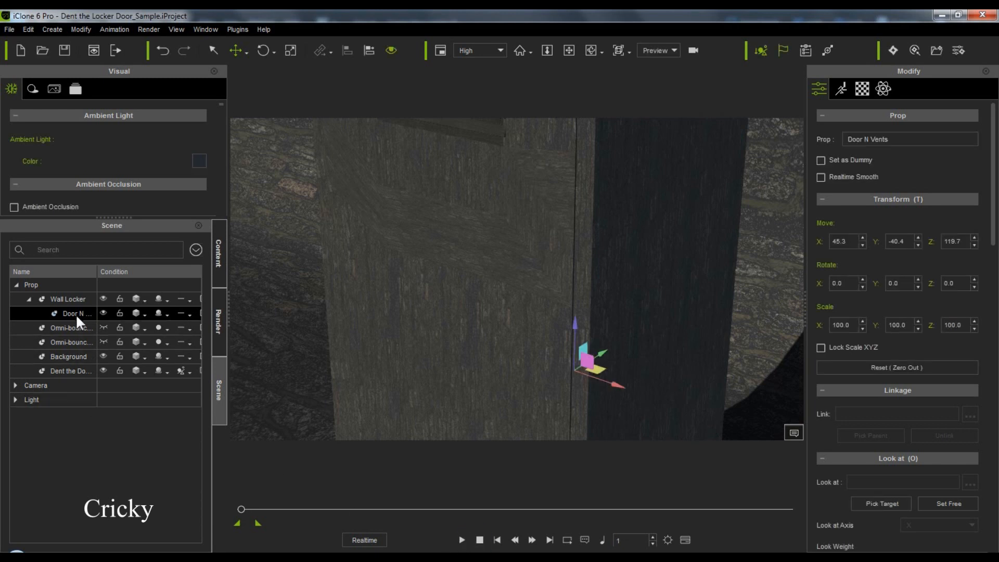
Step: Remove all object animation from the Door N Vents prop, then check its timeline tracks and playback
{"action": "right_click", "coordinate": [390, 280]}
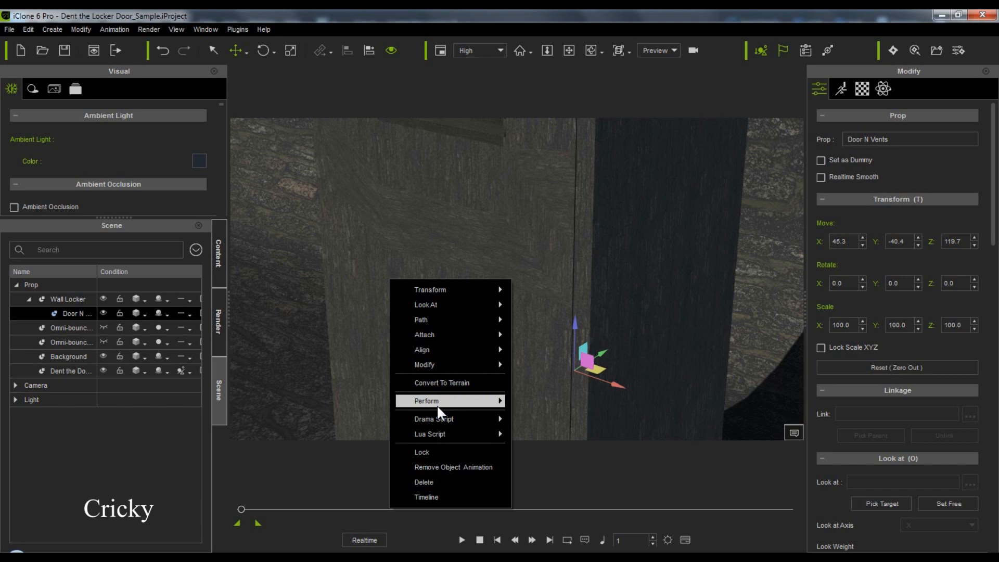
{"action": "left_click", "coordinate": [457, 467]}
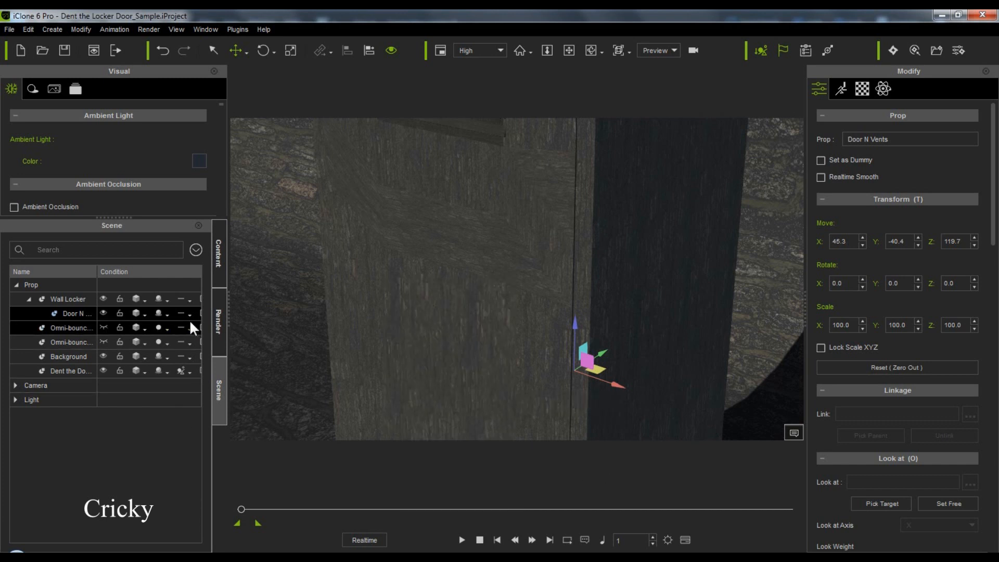
{"action": "left_click", "coordinate": [685, 539]}
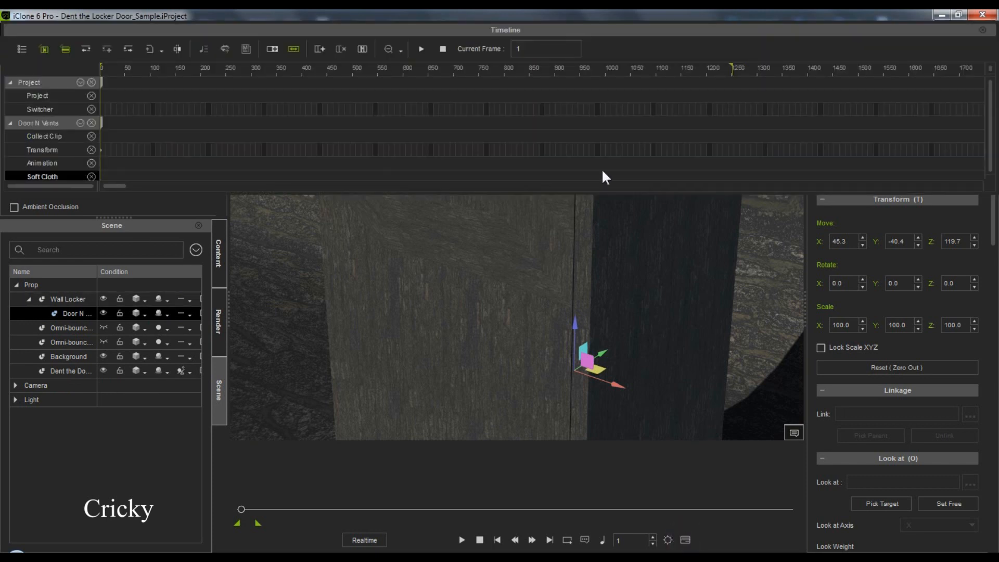
{"action": "left_click", "coordinate": [984, 30]}
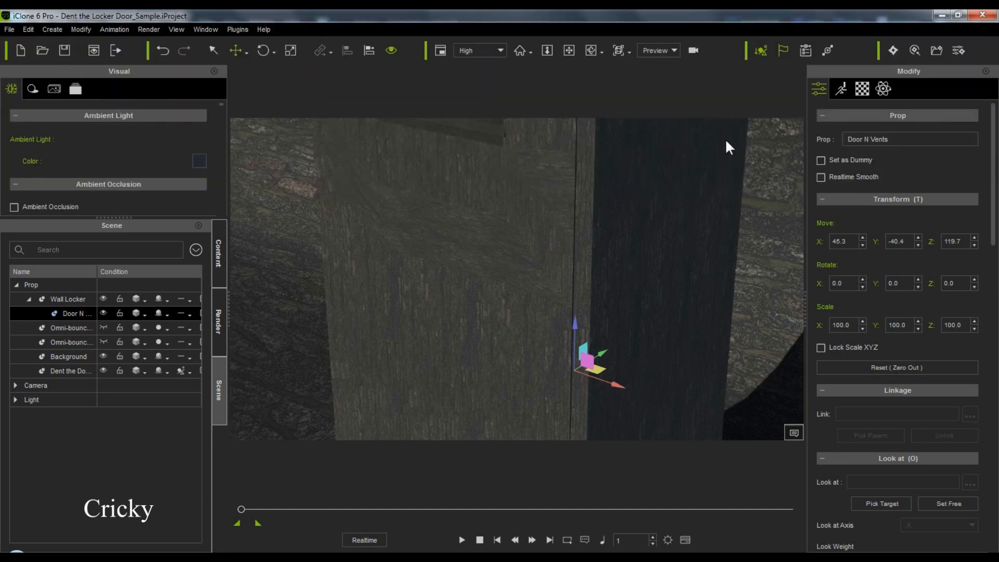
{"action": "left_click", "coordinate": [462, 540]}
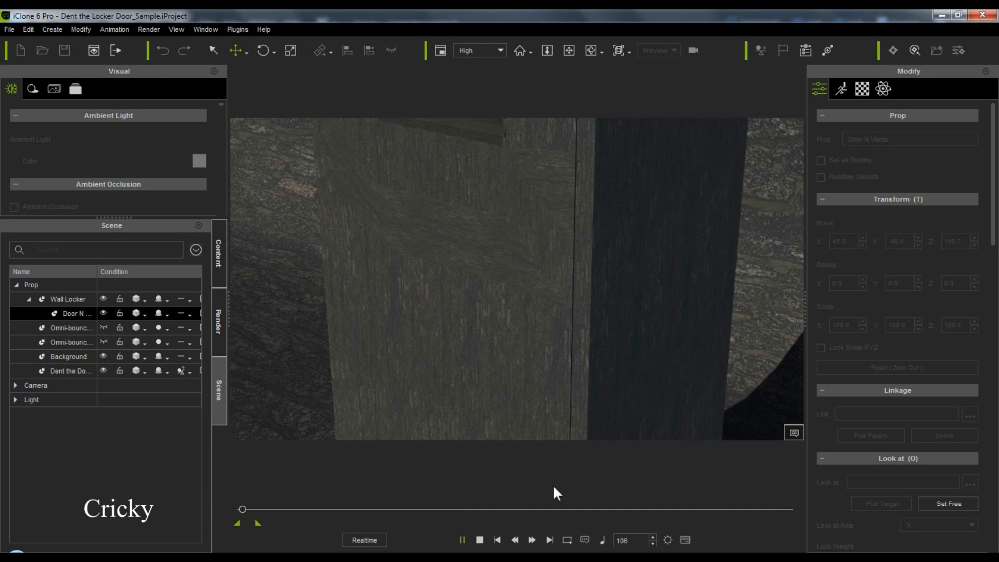
{"action": "left_click", "coordinate": [480, 538]}
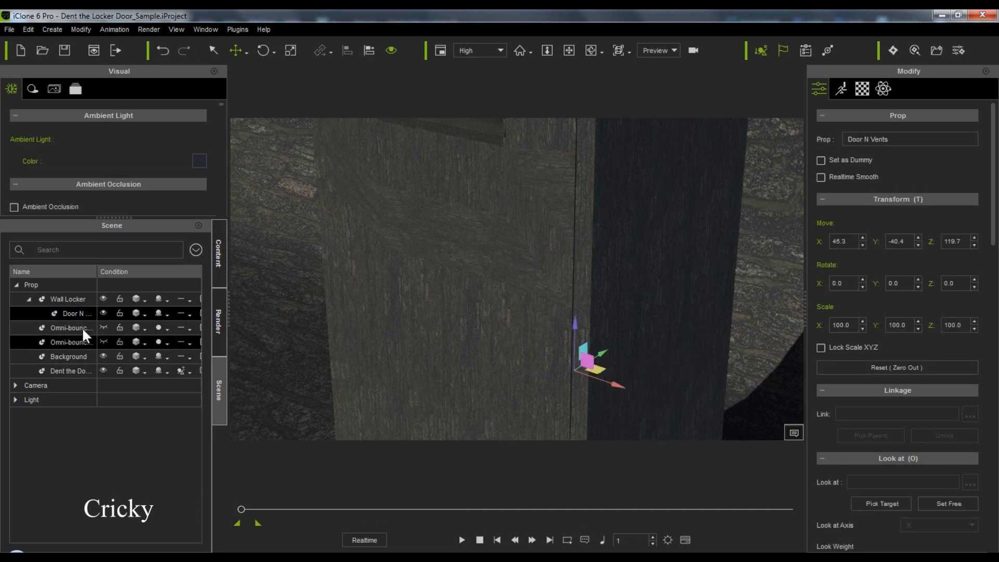
Step: Set the physics type of the Door N Vents prop to Soft Cloth
{"action": "left_click", "coordinate": [190, 314]}
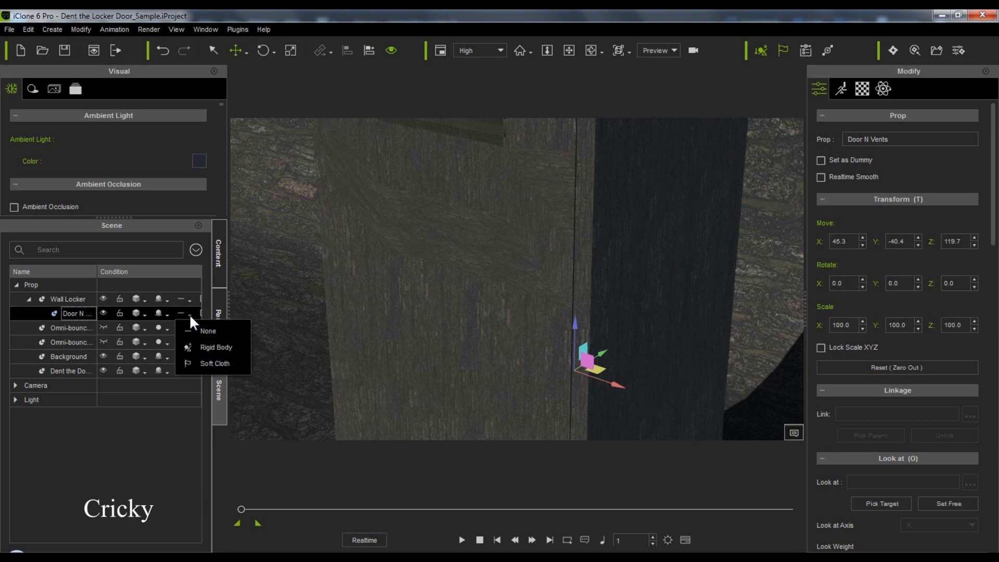
{"action": "left_click", "coordinate": [199, 363]}
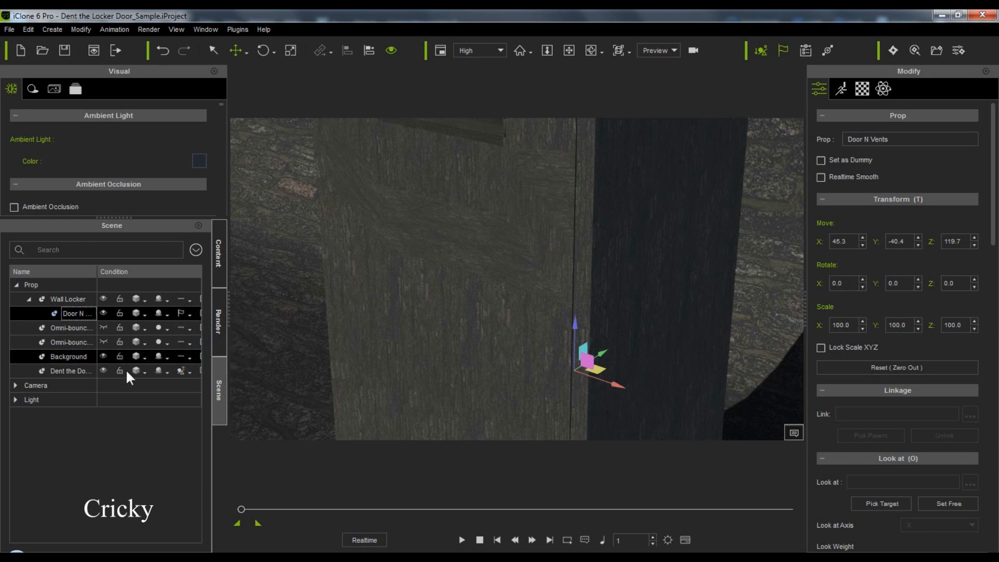
Step: Examine the Dent the Door Ball's position at about frame 8846 and its physics bounding and collision margin settings
{"action": "left_click", "coordinate": [78, 370]}
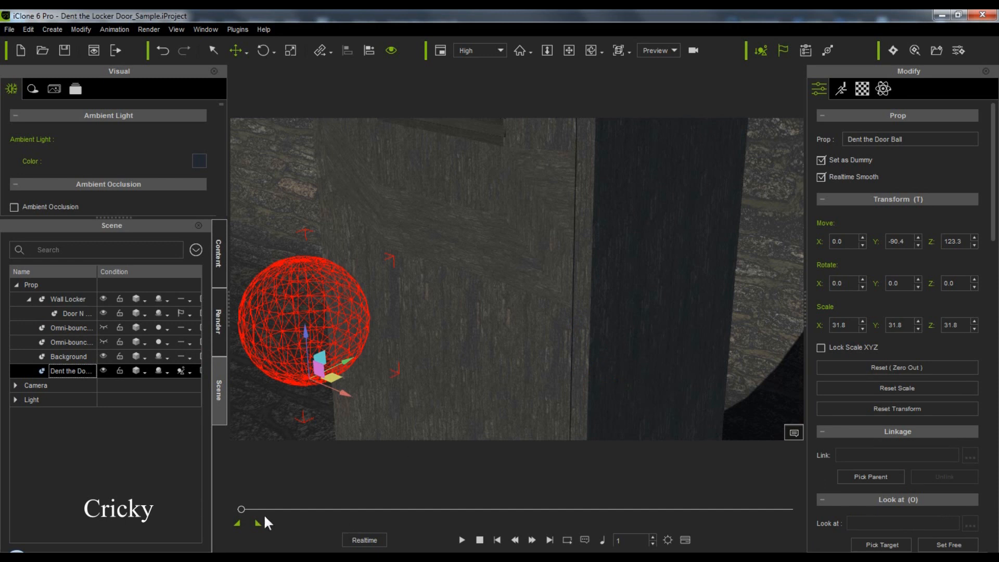
{"action": "left_click_drag", "start_coordinate": [243, 510], "coordinate": [334, 509]}
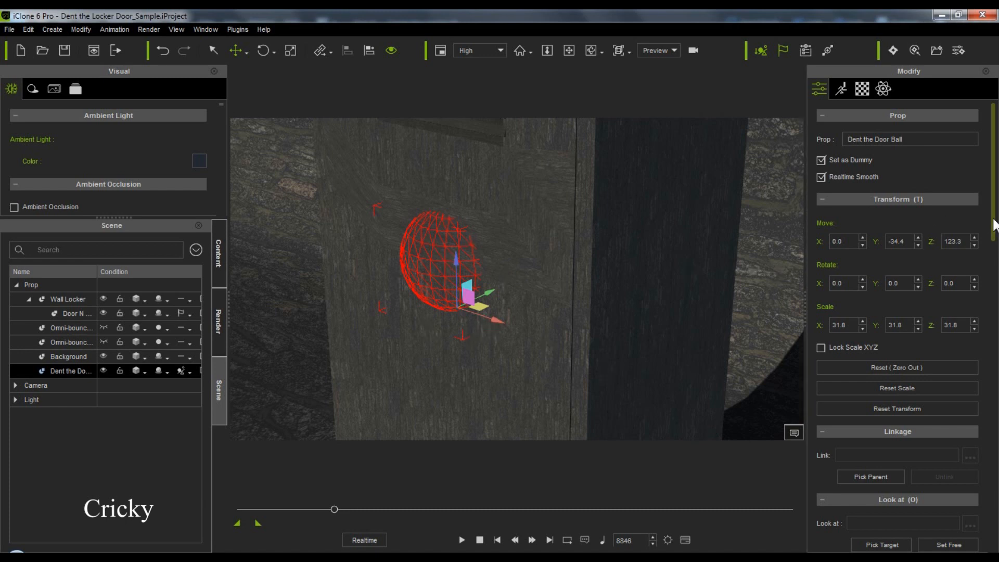
{"action": "scroll", "coordinate": [996, 225], "scroll_direction": "down", "scroll_amount": 3}
{"action": "scroll", "coordinate": [906, 323], "scroll_direction": "down", "scroll_amount": 10}
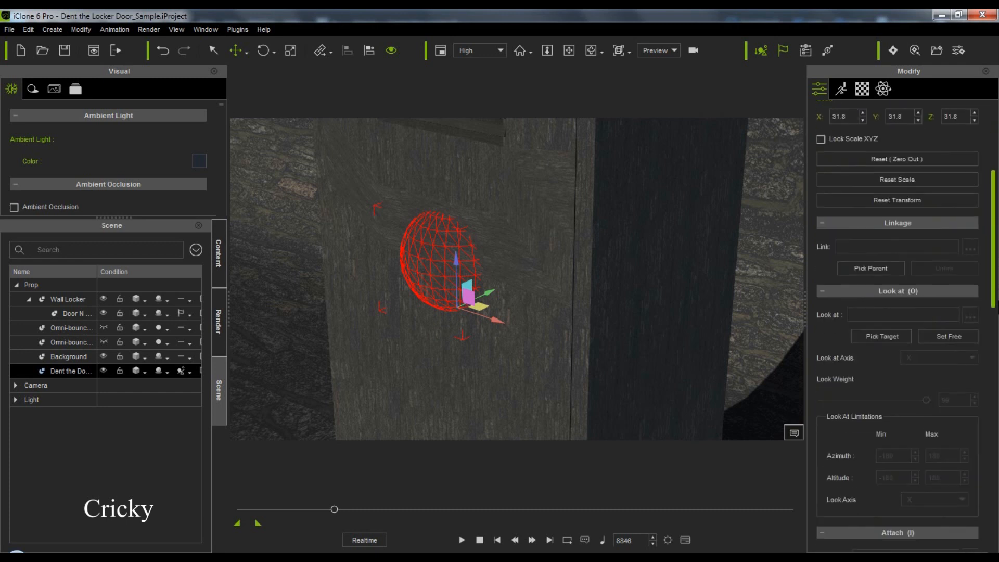
{"action": "scroll", "coordinate": [906, 322], "scroll_direction": "up", "scroll_amount": 13}
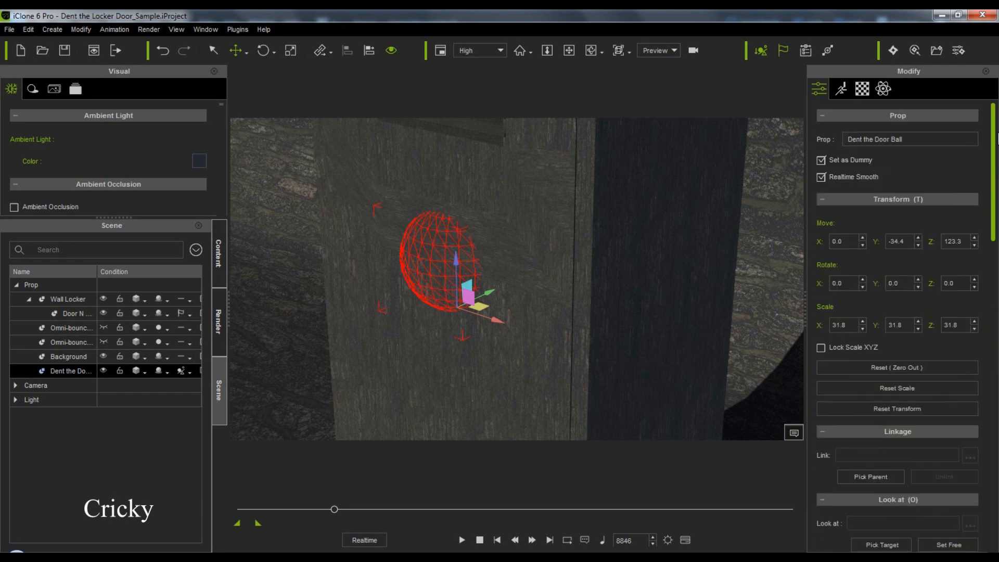
{"action": "left_click", "coordinate": [884, 89]}
{"action": "left_click_drag", "start_coordinate": [991, 215], "coordinate": [995, 303]}
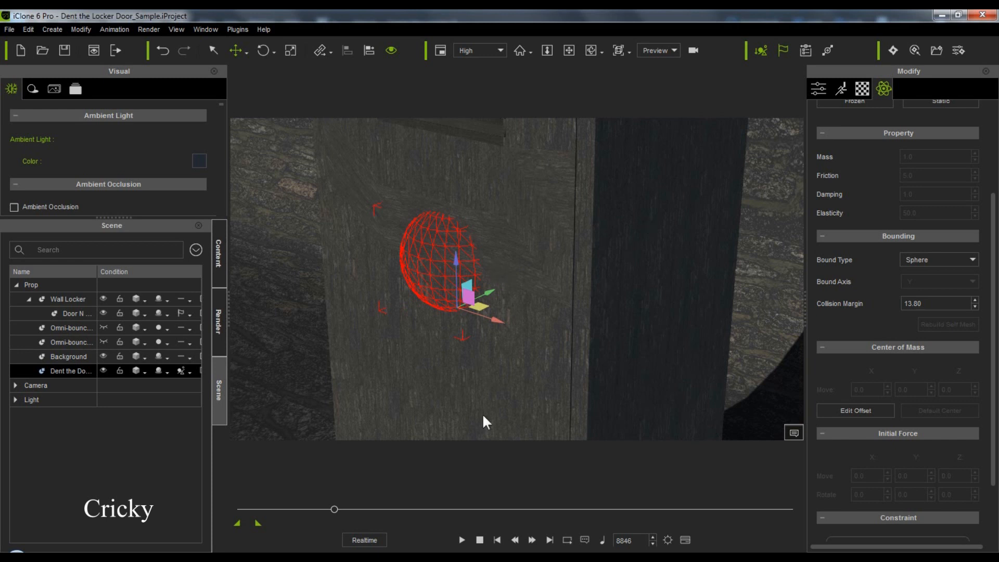
{"action": "left_click", "coordinate": [480, 541]}
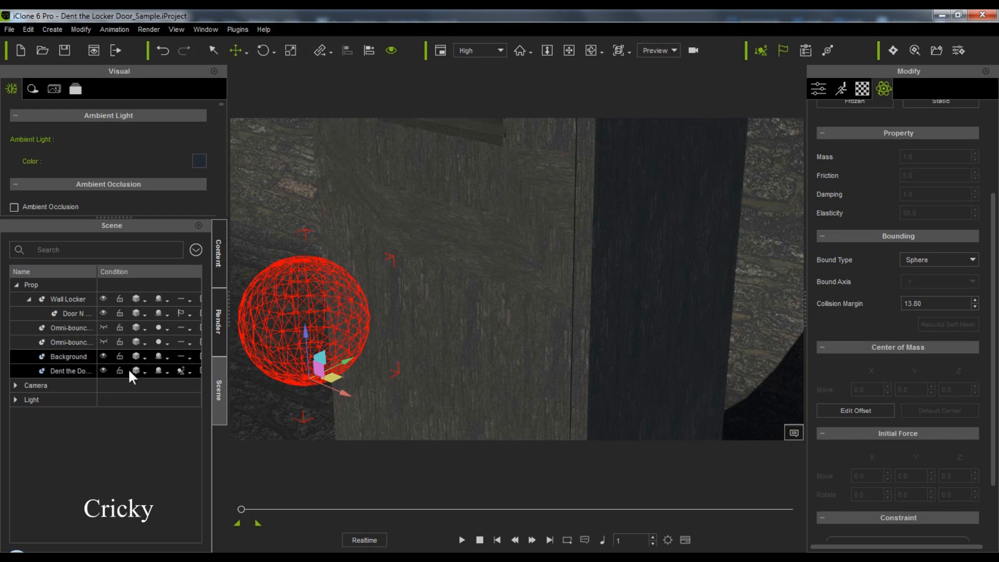
Step: Examine the Door N Vents prop's soft cloth settings and its Dent_Me_Panel and Vents meshes in the material list
{"action": "left_click", "coordinate": [73, 313]}
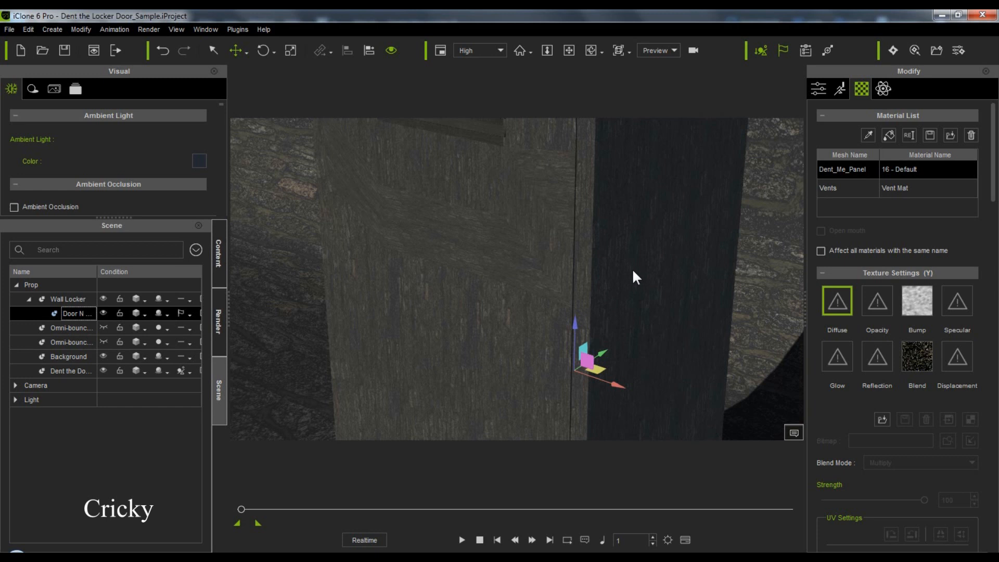
{"action": "scroll", "coordinate": [633, 270], "scroll_direction": "down", "scroll_amount": 5}
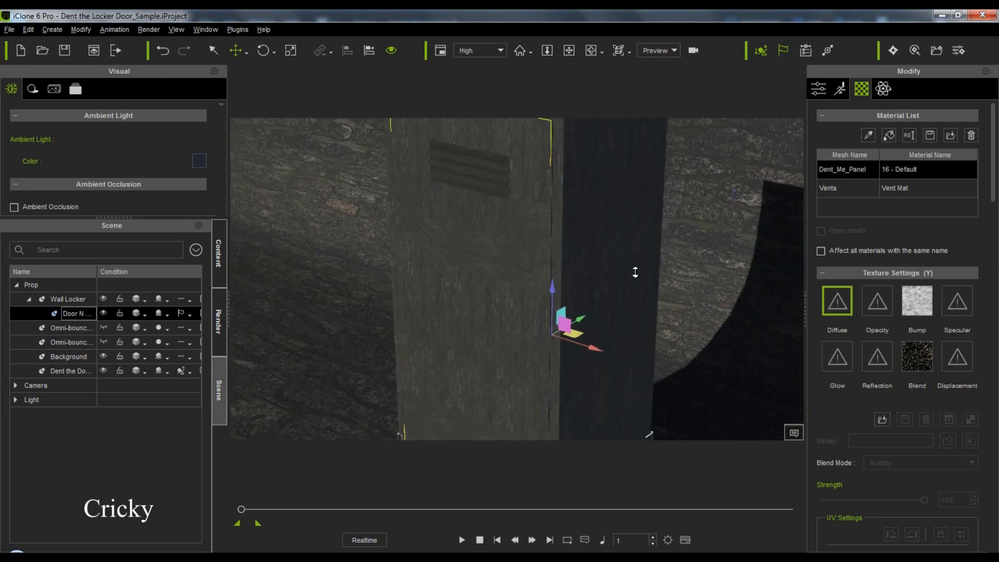
{"action": "scroll", "coordinate": [635, 272], "scroll_direction": "down", "scroll_amount": 3}
{"action": "left_click", "coordinate": [612, 279]}
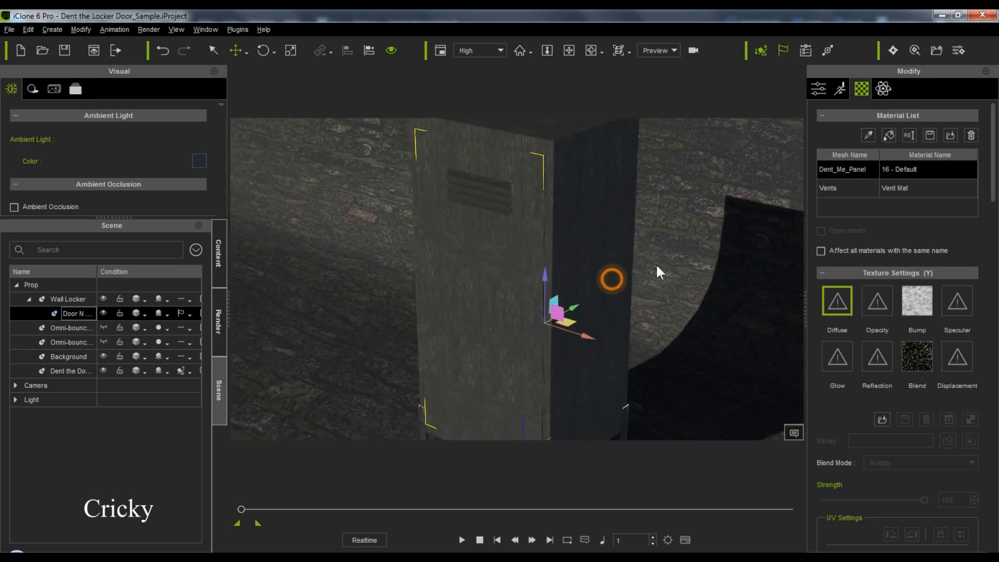
{"action": "right_click_drag", "start_coordinate": [659, 272], "coordinate": [687, 262]}
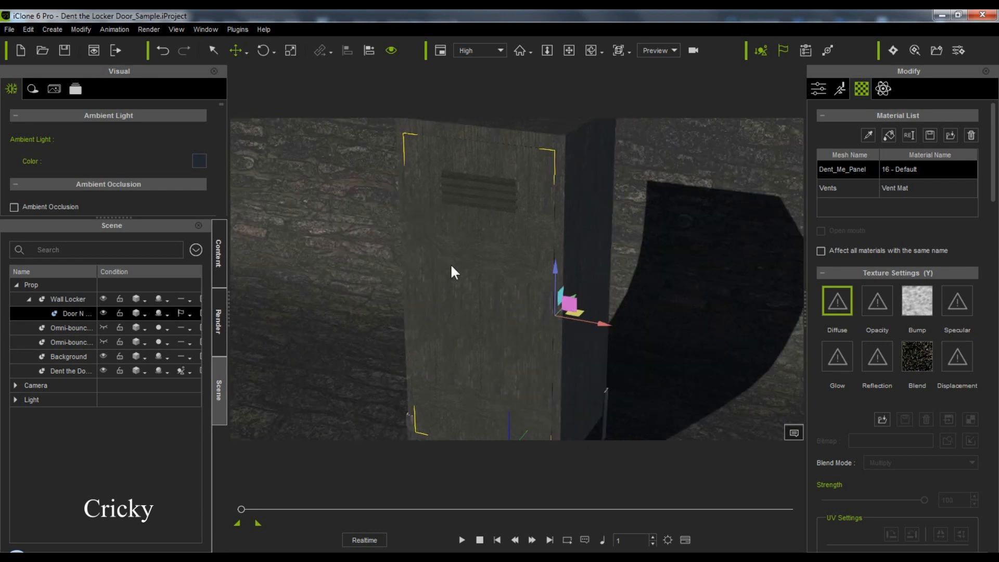
{"action": "left_click", "coordinate": [883, 89]}
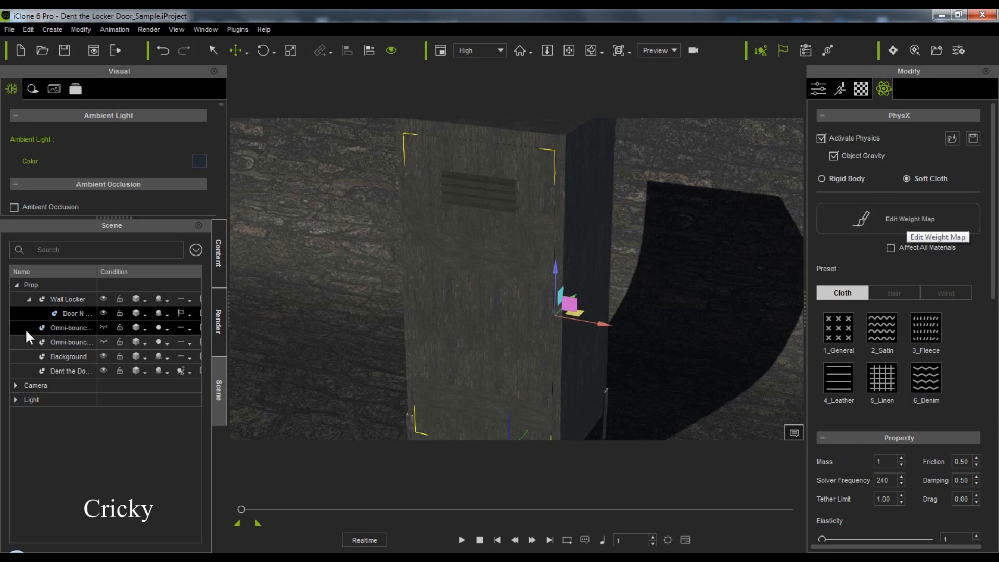
{"action": "left_click", "coordinate": [861, 88]}
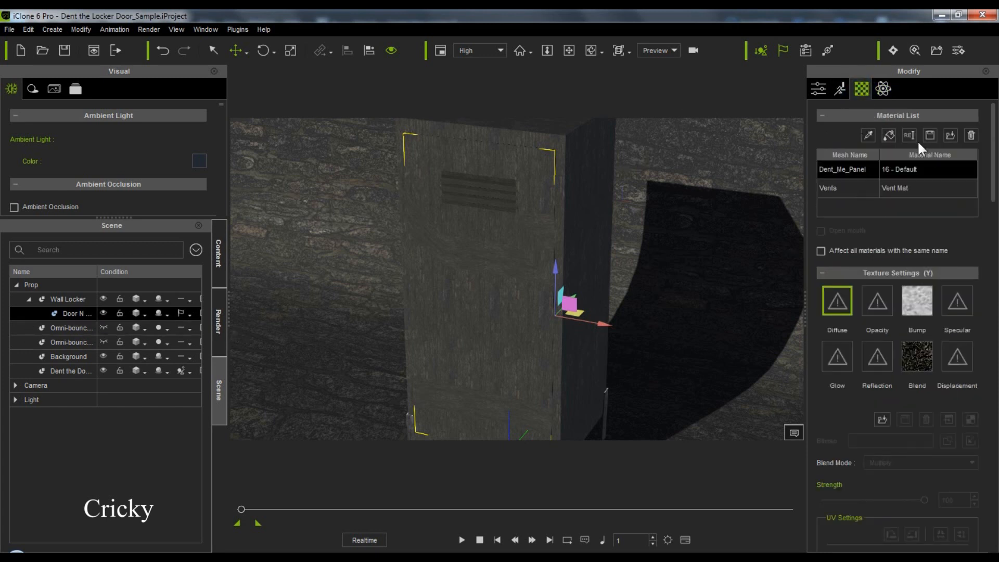
{"action": "left_click", "coordinate": [853, 184]}
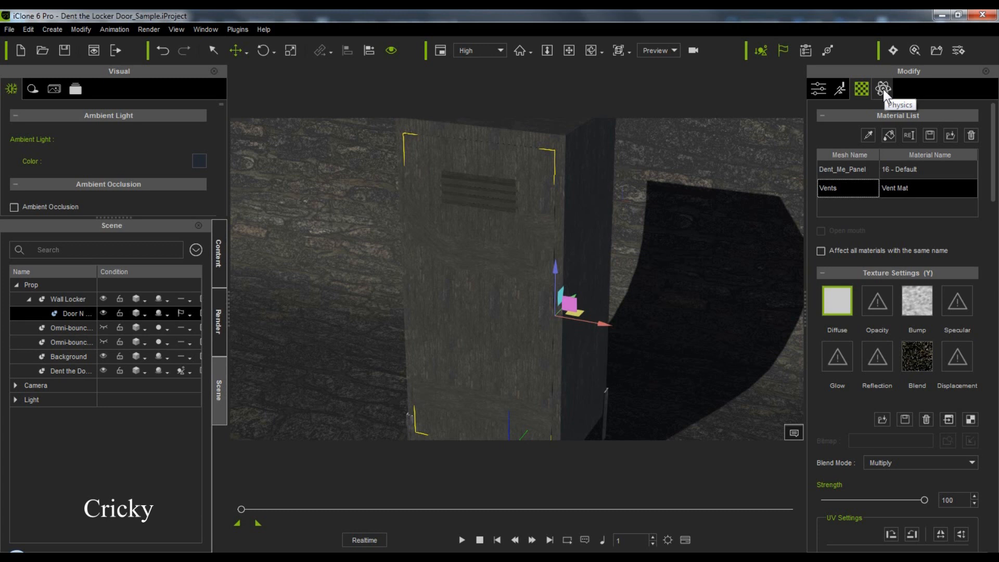
Step: Open the weight map of the Dent_Me_Panel mesh's 16 - Default material
{"action": "left_click", "coordinate": [847, 168]}
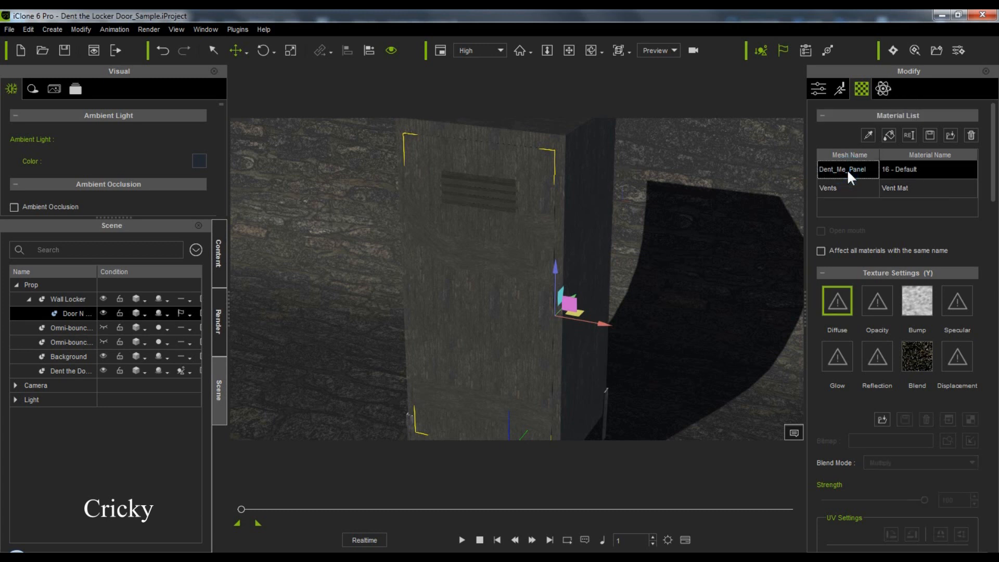
{"action": "left_click", "coordinate": [881, 88]}
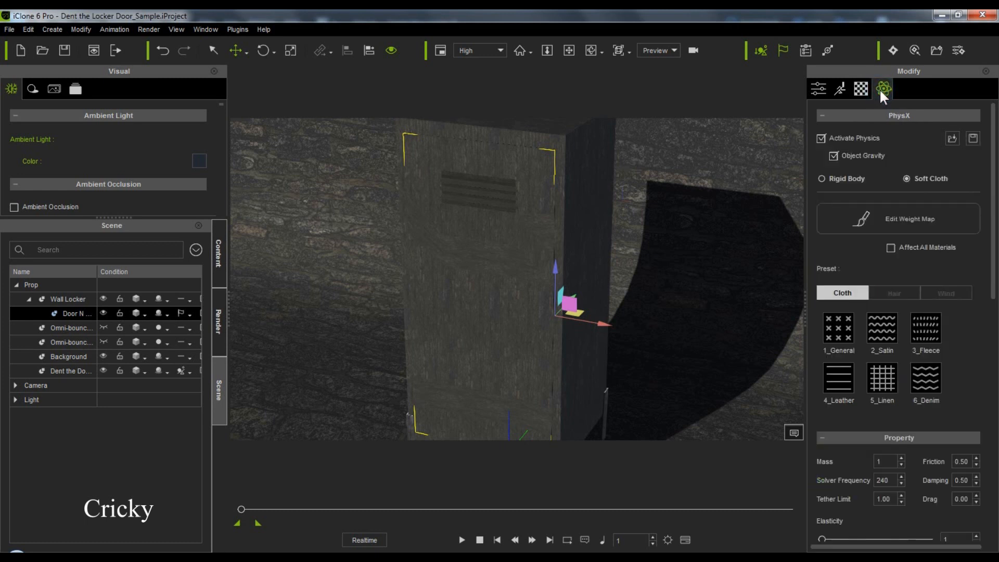
{"action": "left_click", "coordinate": [897, 218]}
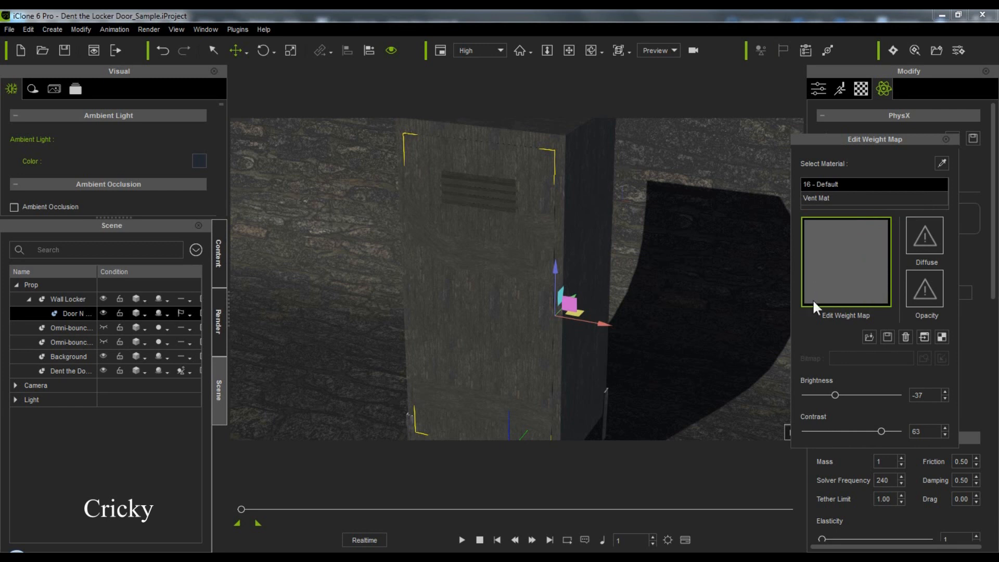
{"action": "left_click", "coordinate": [925, 337]}
Step: Switch the playback mode from Realtime to By Frame and close the weight map editor
{"action": "left_click", "coordinate": [480, 539]}
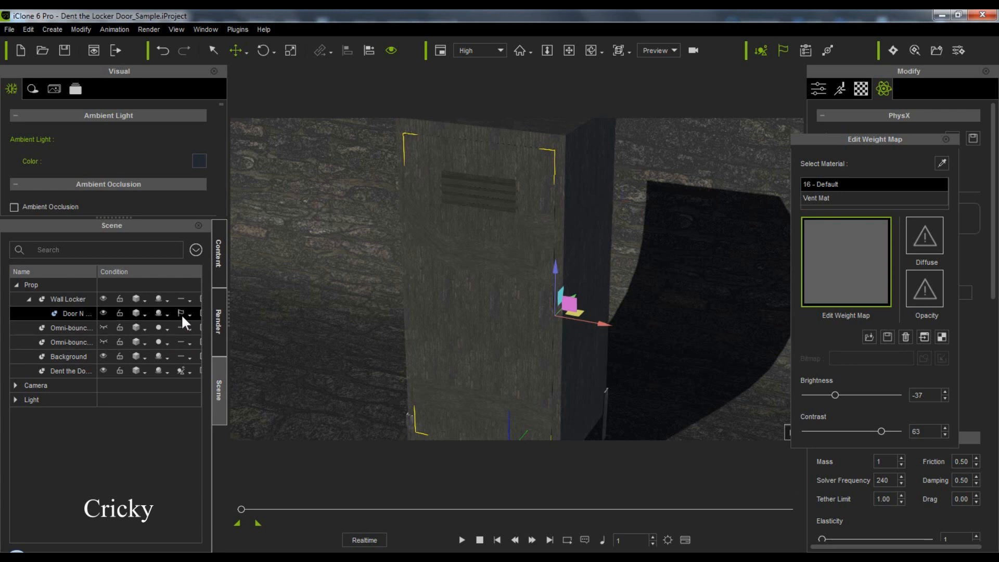
{"action": "left_click", "coordinate": [359, 538]}
{"action": "left_click", "coordinate": [486, 540]}
{"action": "left_click", "coordinate": [820, 89]}
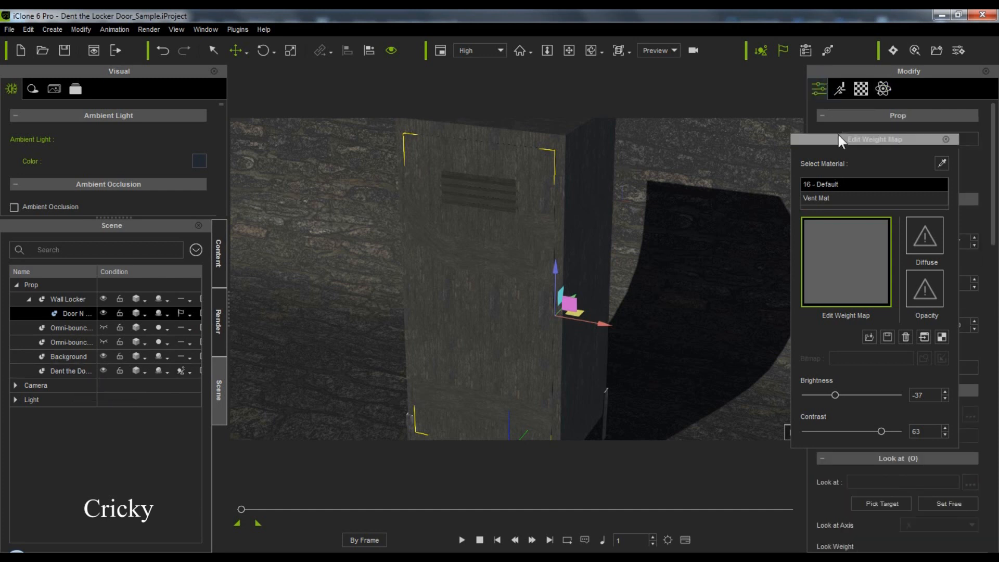
{"action": "left_click", "coordinate": [946, 140]}
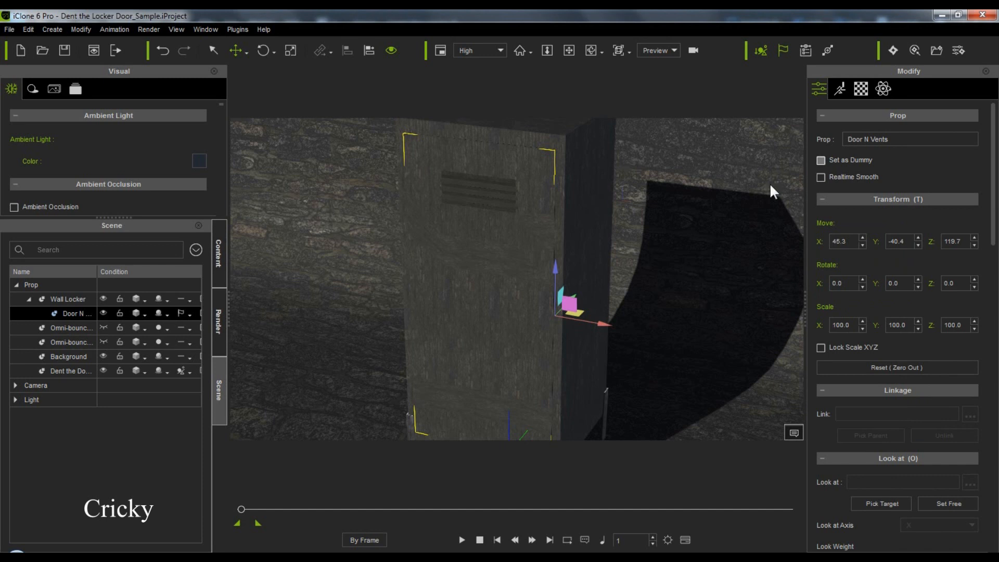
Step: Turn off Set as Dummy for the Dent the Door Ball prop
{"action": "left_click", "coordinate": [69, 371]}
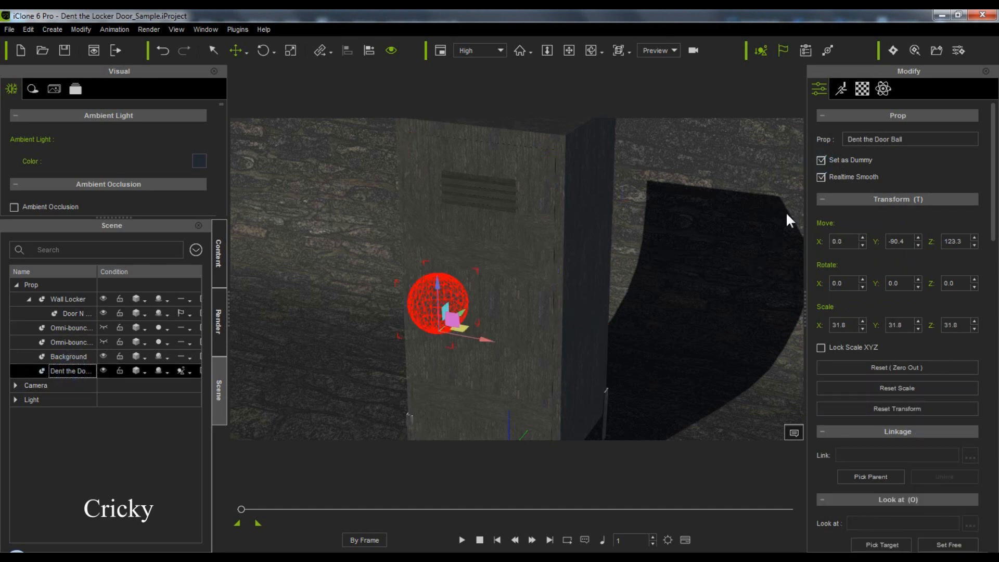
{"action": "left_click", "coordinate": [822, 162]}
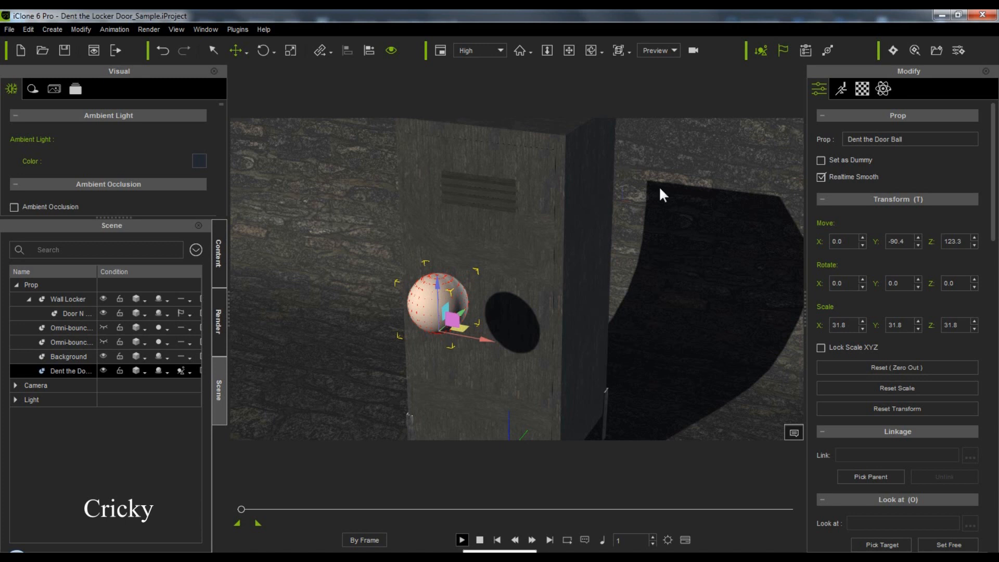
Step: Review the project's global physics settings and the physics settings of the Dent the Door Ball and Door N Vents props
{"action": "left_click", "coordinate": [668, 539]}
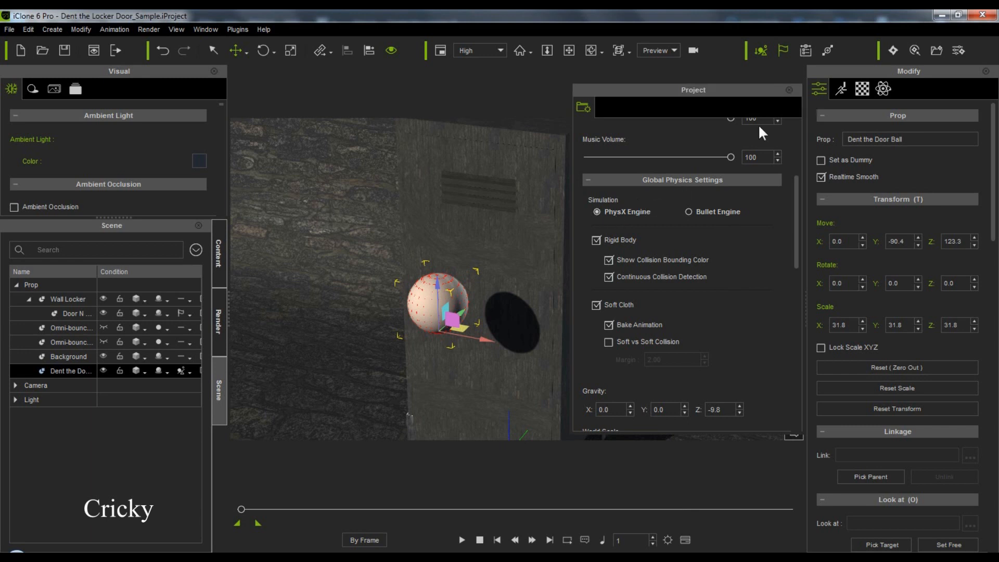
{"action": "left_click", "coordinate": [789, 89]}
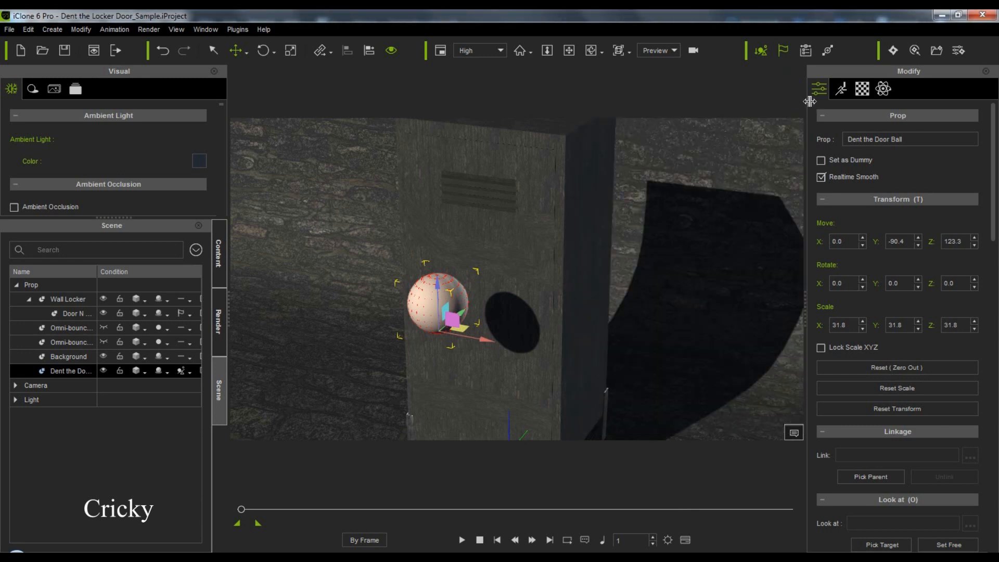
{"action": "left_click", "coordinate": [883, 90]}
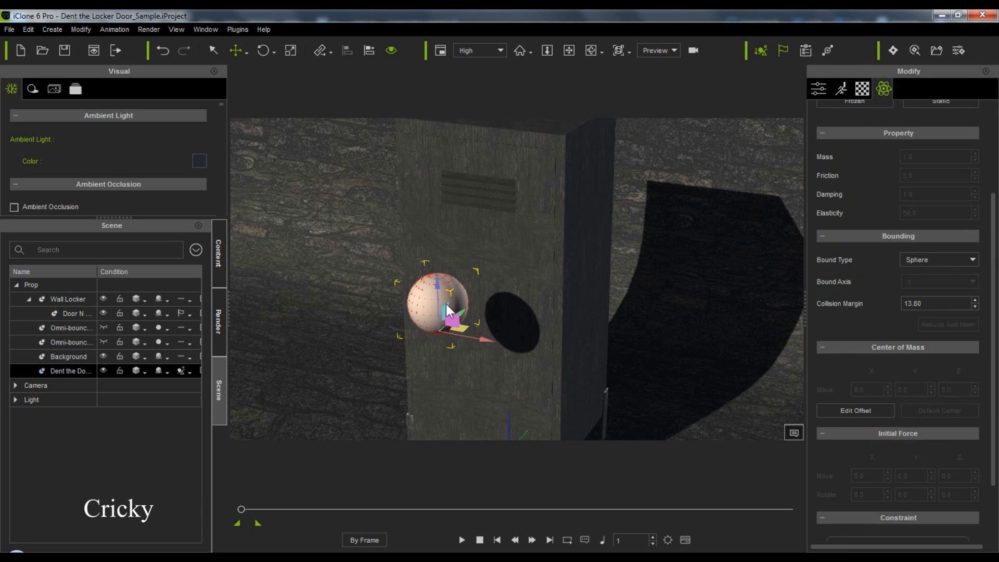
{"action": "left_click", "coordinate": [88, 314]}
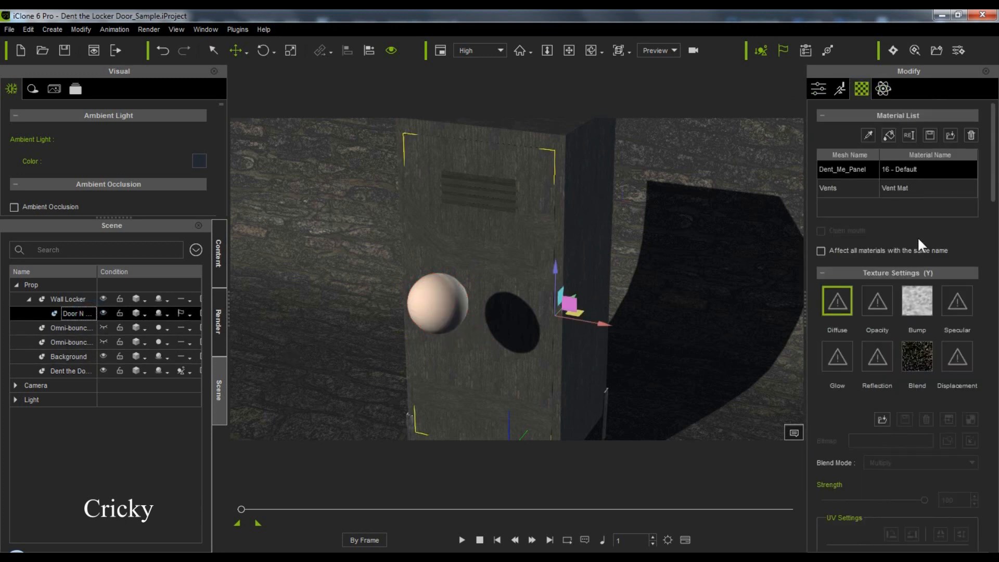
{"action": "left_click", "coordinate": [883, 89]}
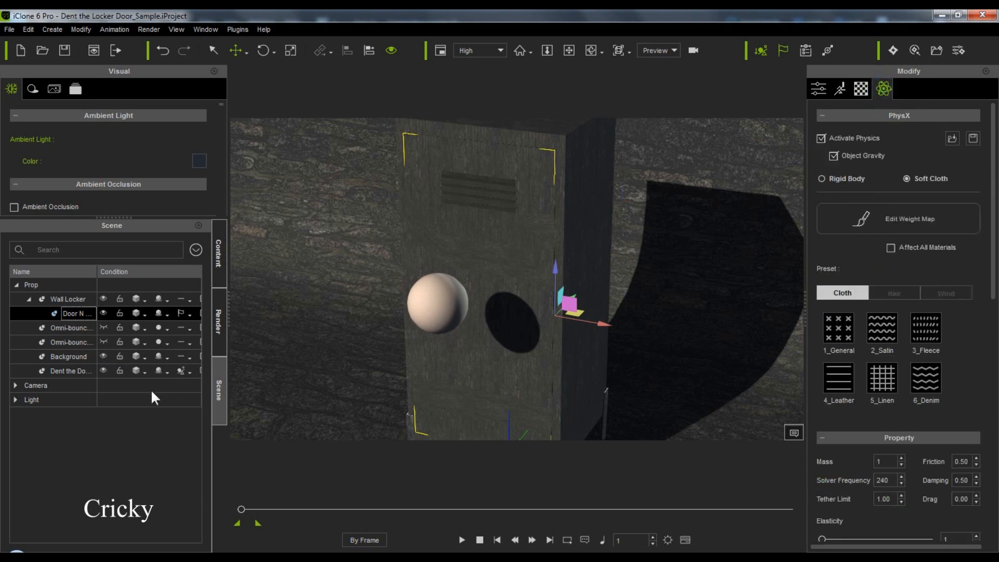
{"action": "left_click", "coordinate": [71, 370]}
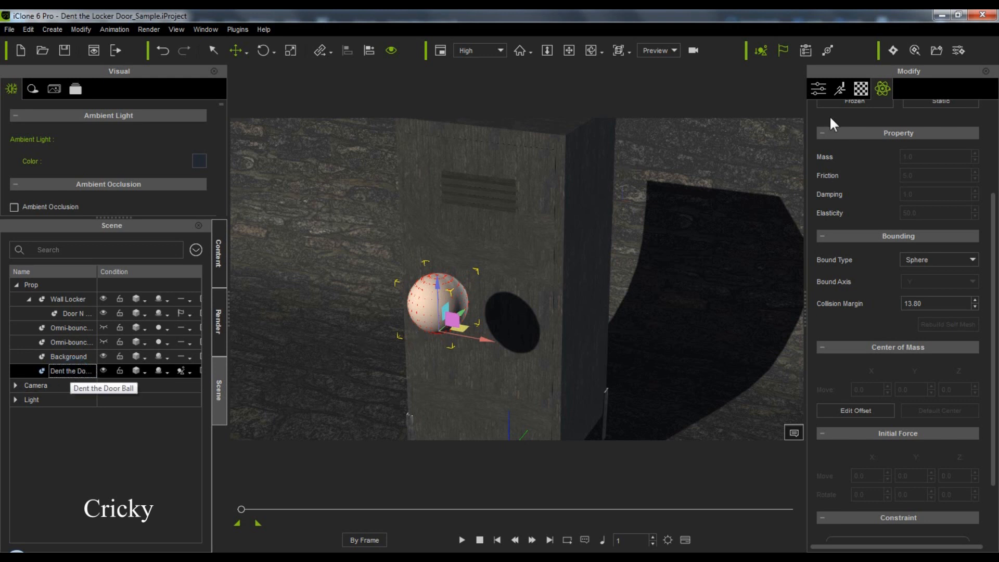
{"action": "left_click", "coordinate": [819, 89]}
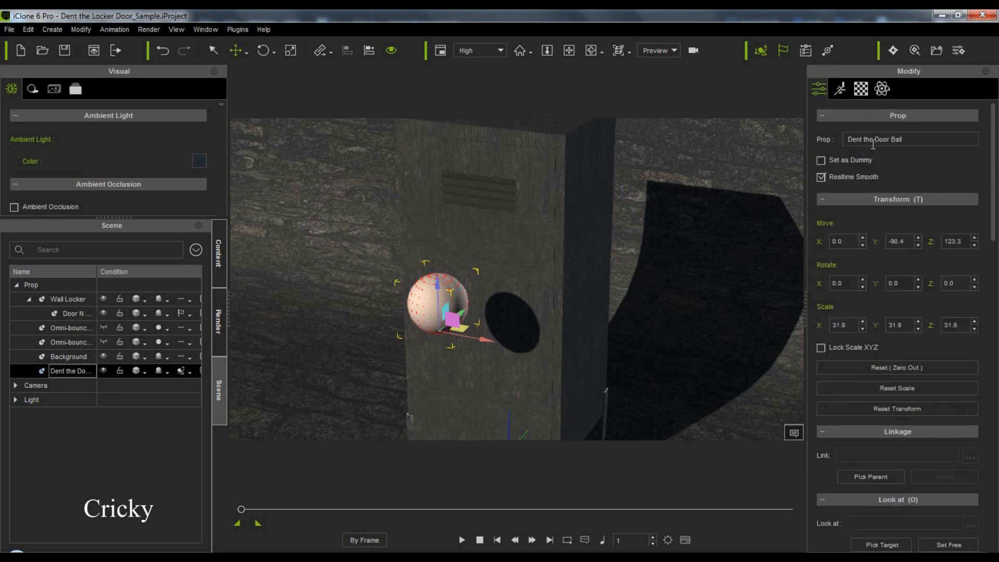
Step: Run the By Frame simulation of the ball hitting the locker door and pause it at frame 133
{"action": "left_click", "coordinate": [461, 541]}
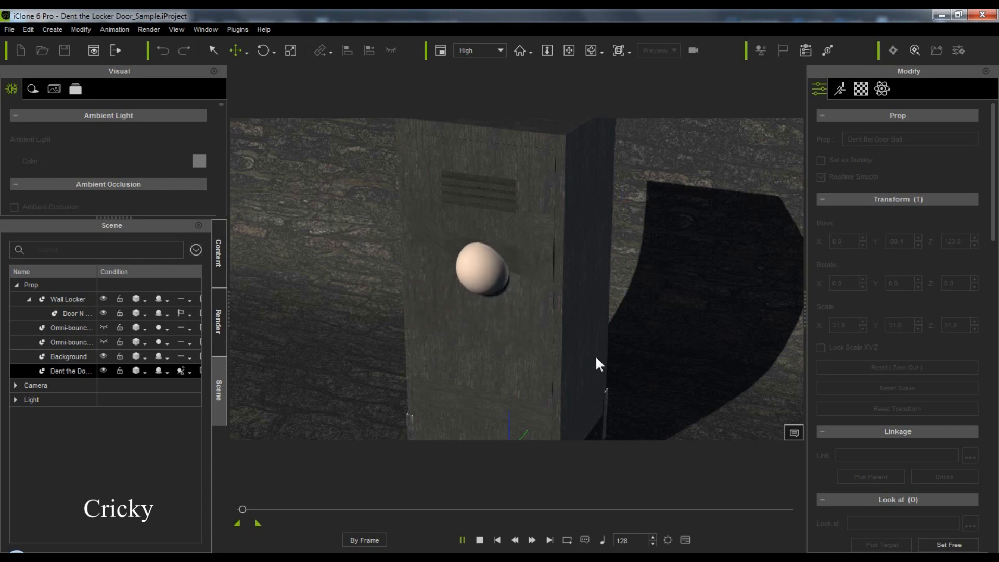
{"action": "key", "text": "space"}
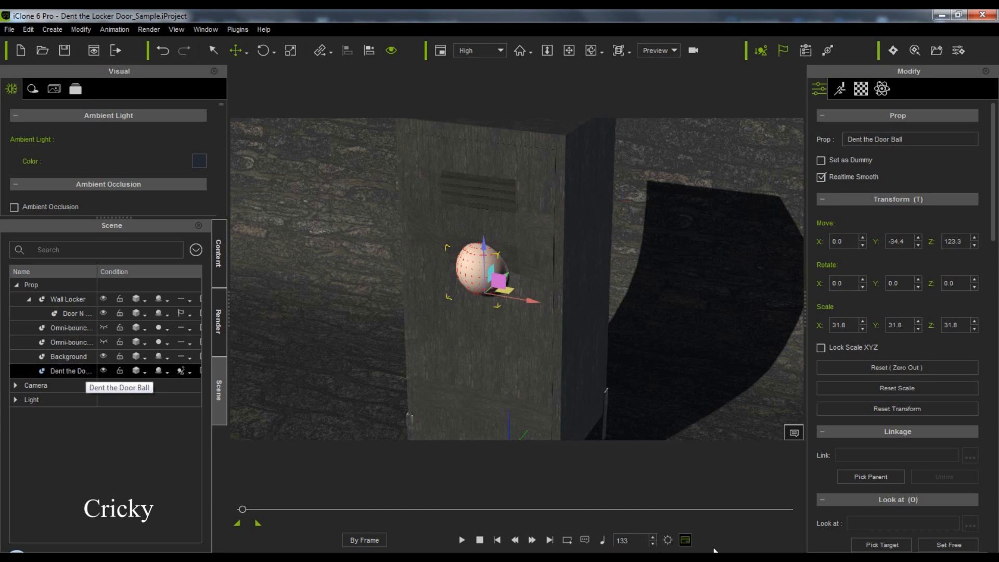
Step: Open the timeline and examine the ball's Transform keys at the start, before the impact and at the impact
{"action": "left_click", "coordinate": [685, 541]}
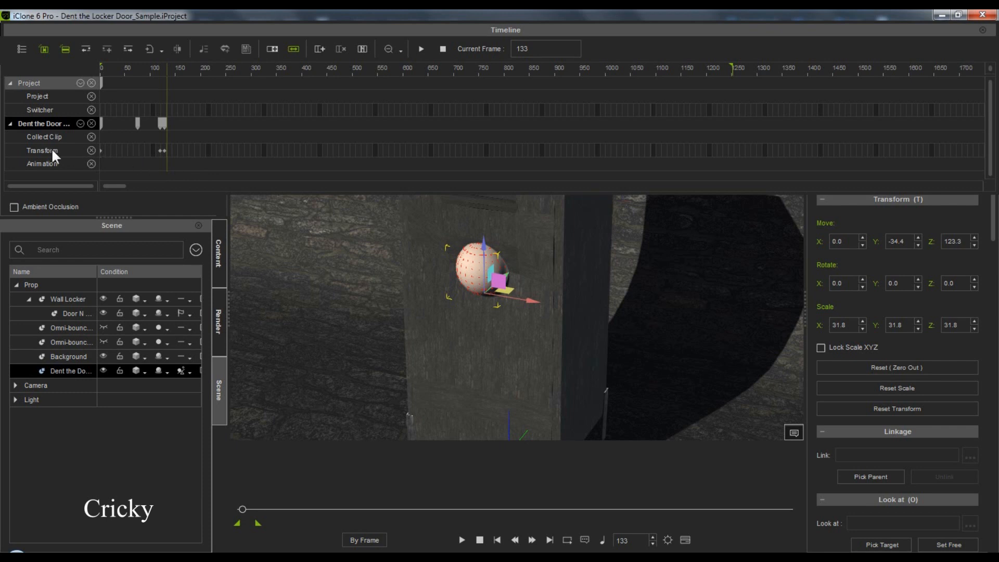
{"action": "left_click", "coordinate": [100, 149]}
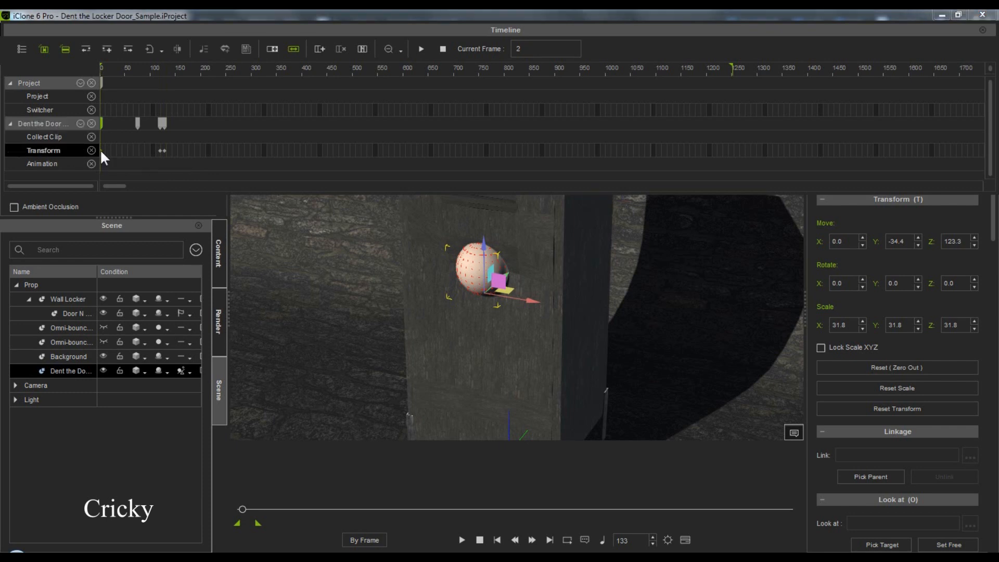
{"action": "left_click", "coordinate": [160, 151]}
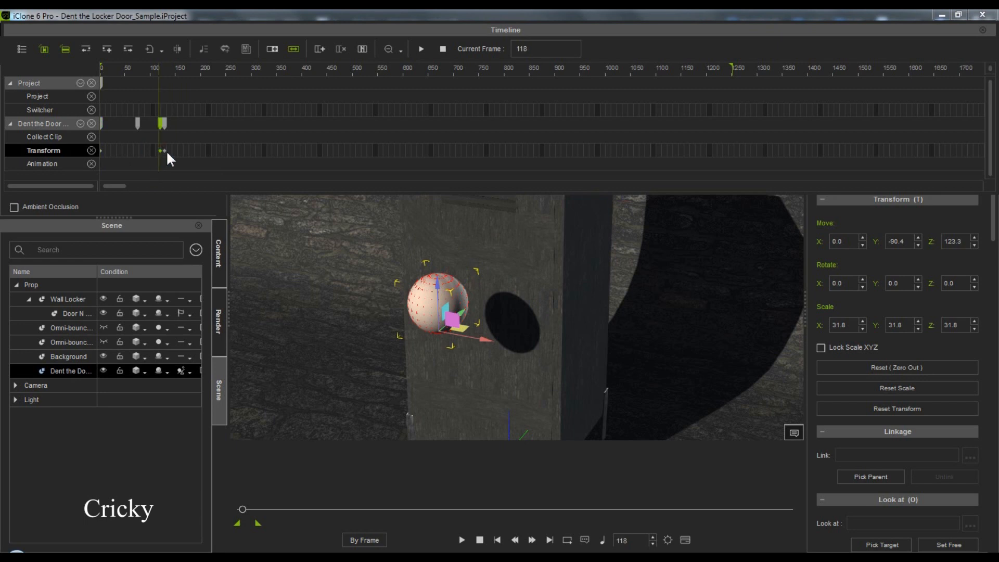
{"action": "left_click", "coordinate": [163, 150]}
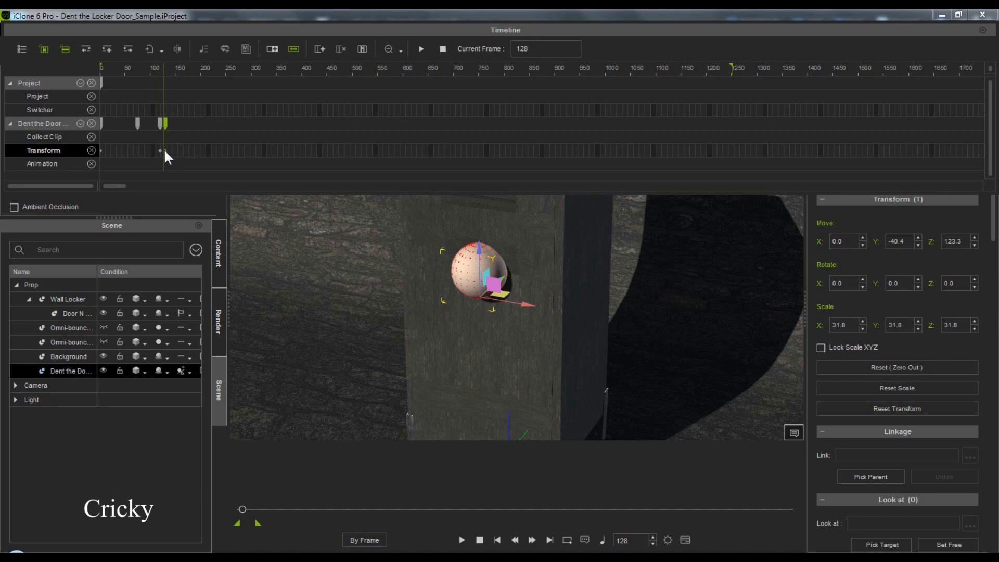
Step: At frame 130, scale the ball uniformly to about 46.8 and move it towards the door to about Y -30.1
{"action": "left_click", "coordinate": [164, 150]}
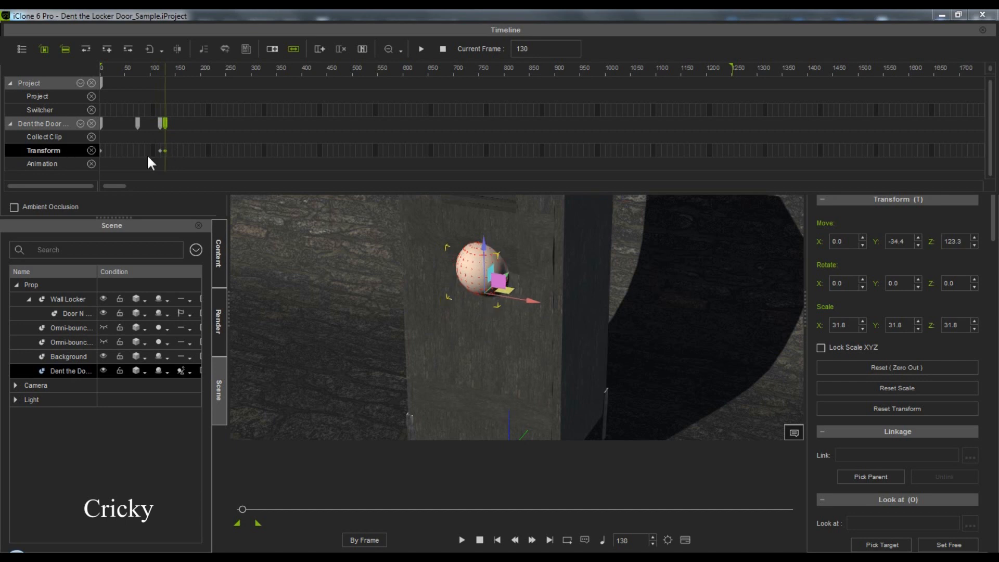
{"action": "key", "text": "r"}
{"action": "left_click_drag", "start_coordinate": [487, 296], "coordinate": [506, 242]}
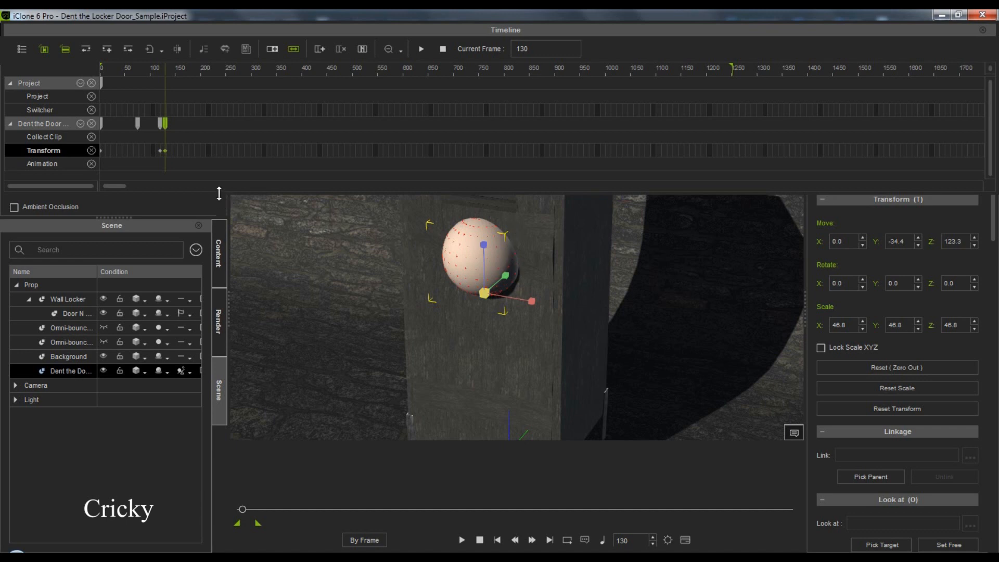
{"action": "key", "text": "w"}
{"action": "left_click_drag", "start_coordinate": [512, 276], "coordinate": [514, 272]}
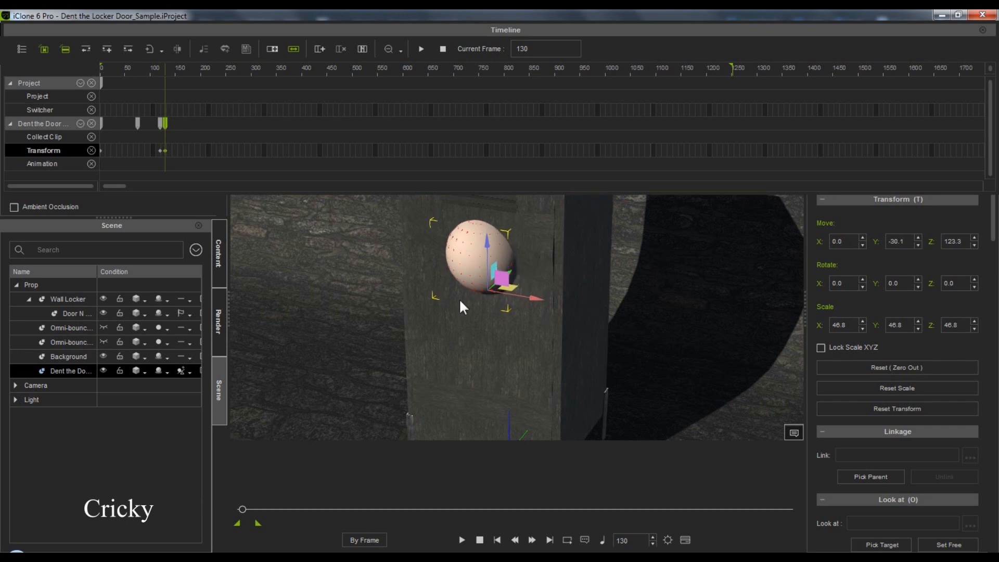
Step: Check the ball's size and collision bounds at frames 119 and 128 on its Transform track
{"action": "left_click", "coordinate": [165, 151]}
{"action": "left_click", "coordinate": [160, 151]}
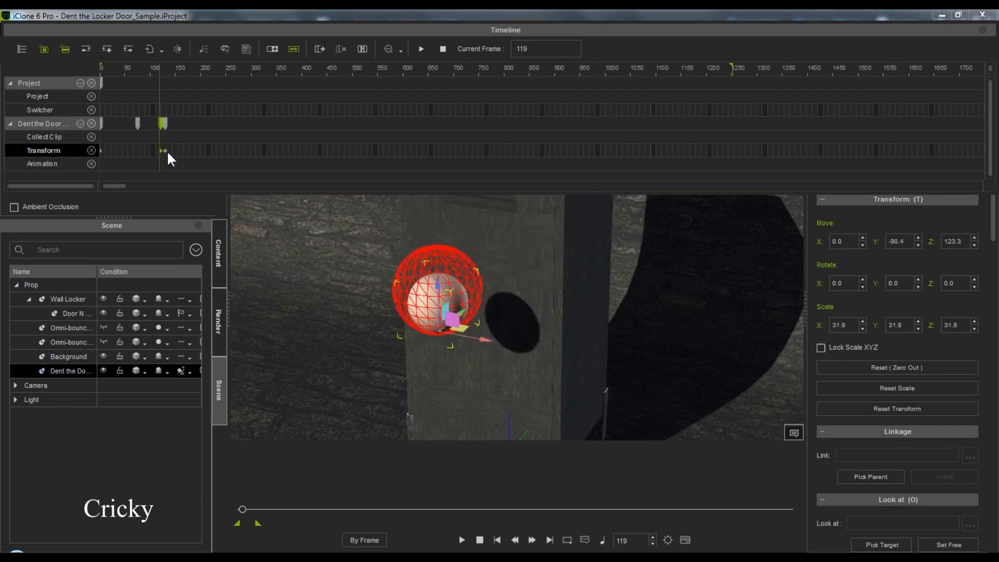
{"action": "left_click", "coordinate": [164, 151]}
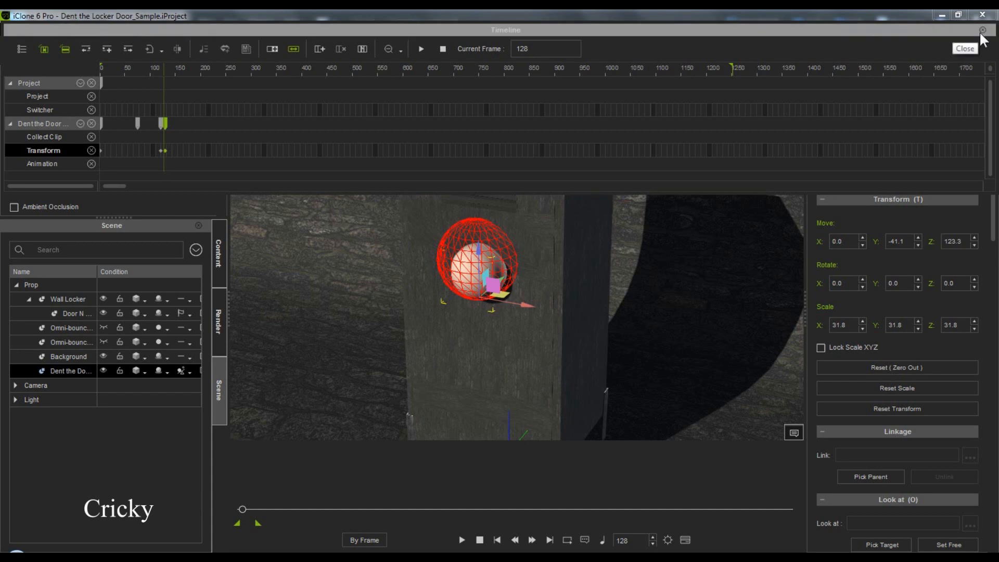
Step: Show the Door N Vents and Dent the Door Ball tracks together in the timeline, enlarging it to include the Soft Cloth track
{"action": "left_click_drag", "start_coordinate": [760, 194], "coordinate": [757, 173]}
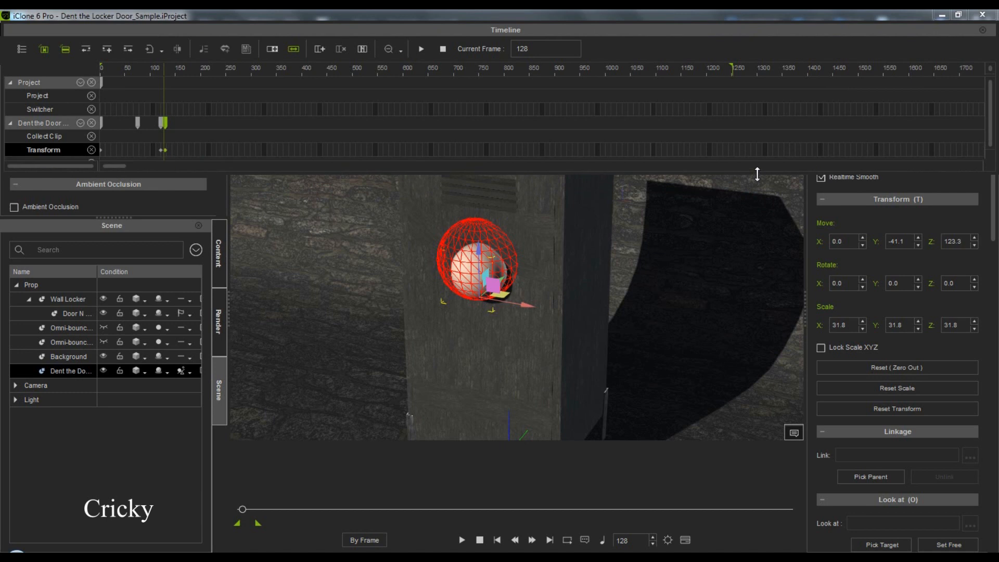
{"action": "left_click", "coordinate": [80, 314]}
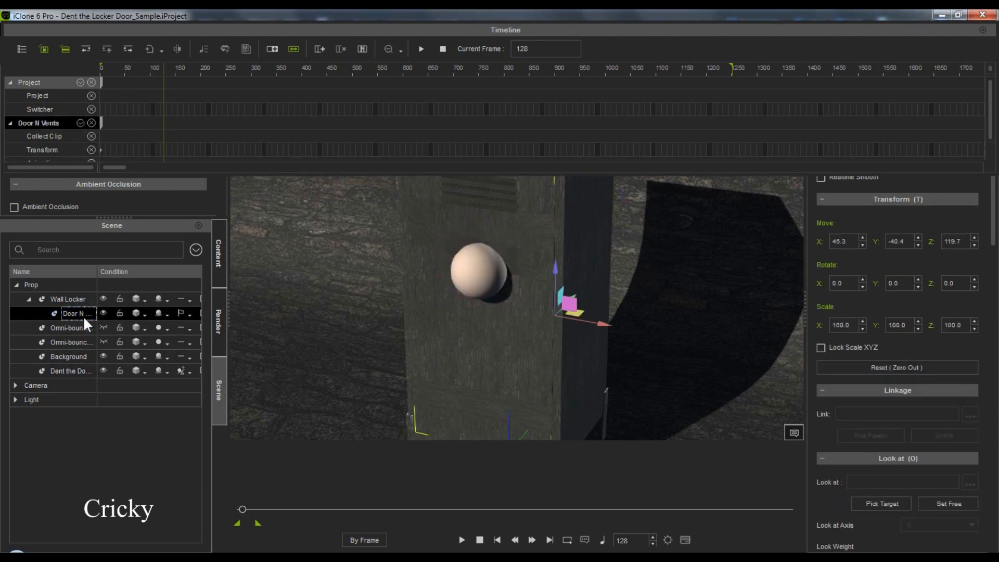
{"action": "left_click", "coordinate": [80, 371]}
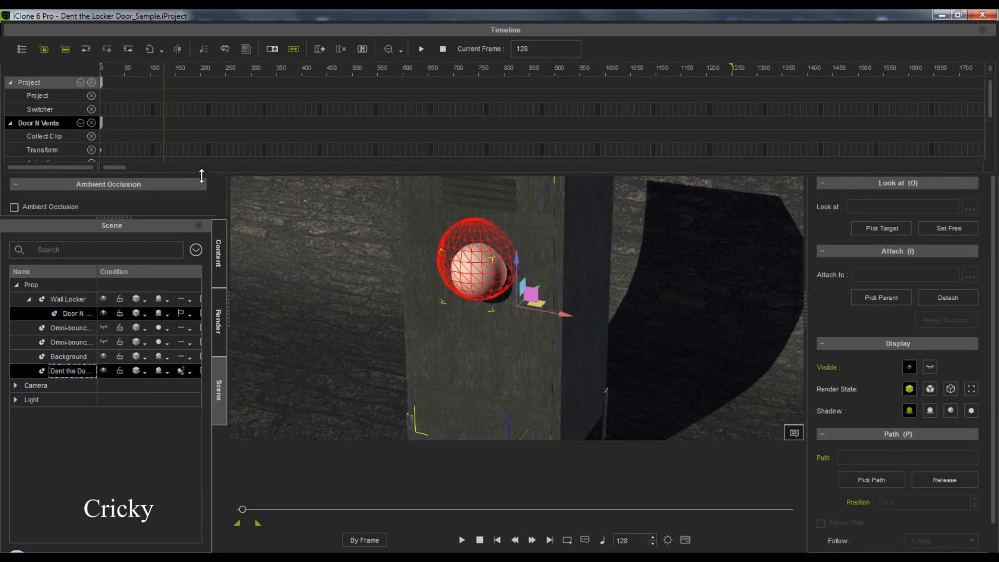
{"action": "left_click_drag", "start_coordinate": [203, 174], "coordinate": [213, 252]}
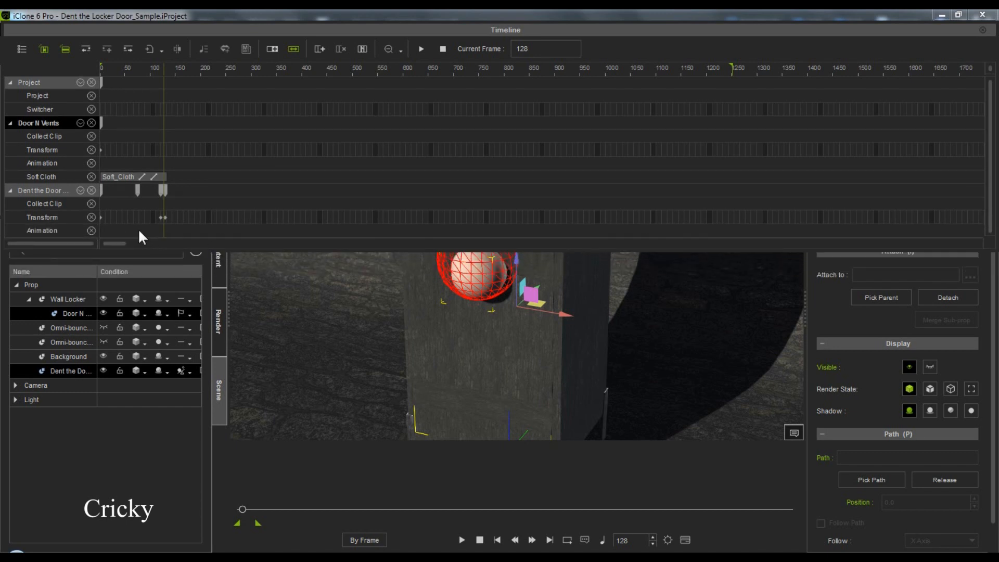
Step: Hide the Collect Clip, Project and Switcher tracks and reduce the timeline's height
{"action": "left_click", "coordinate": [91, 204]}
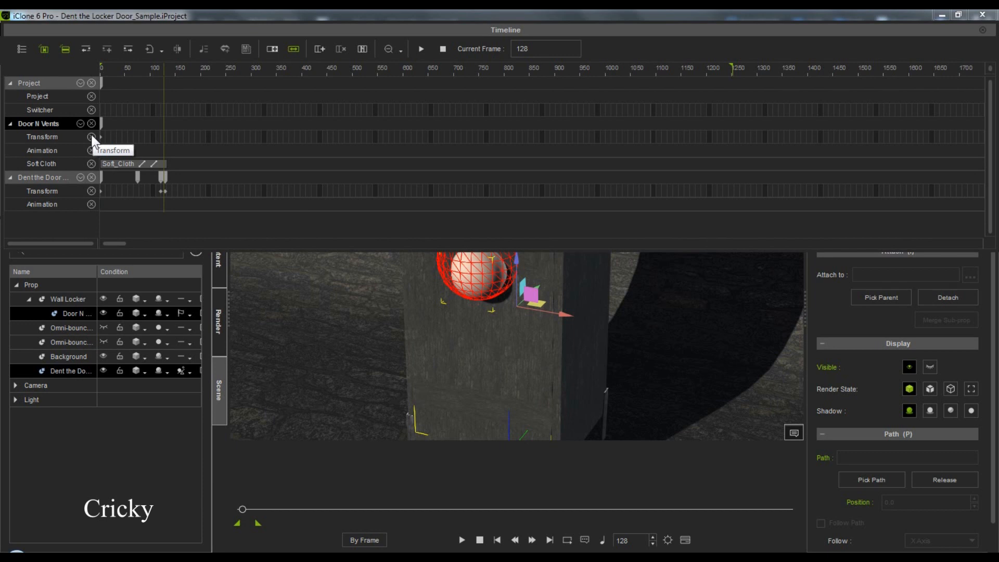
{"action": "left_click", "coordinate": [92, 96]}
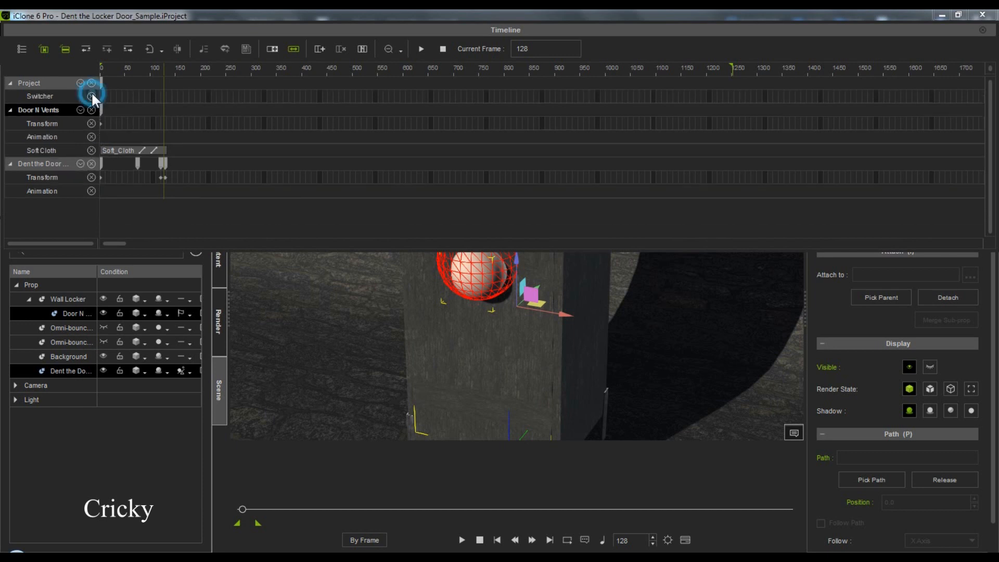
{"action": "left_click", "coordinate": [92, 96]}
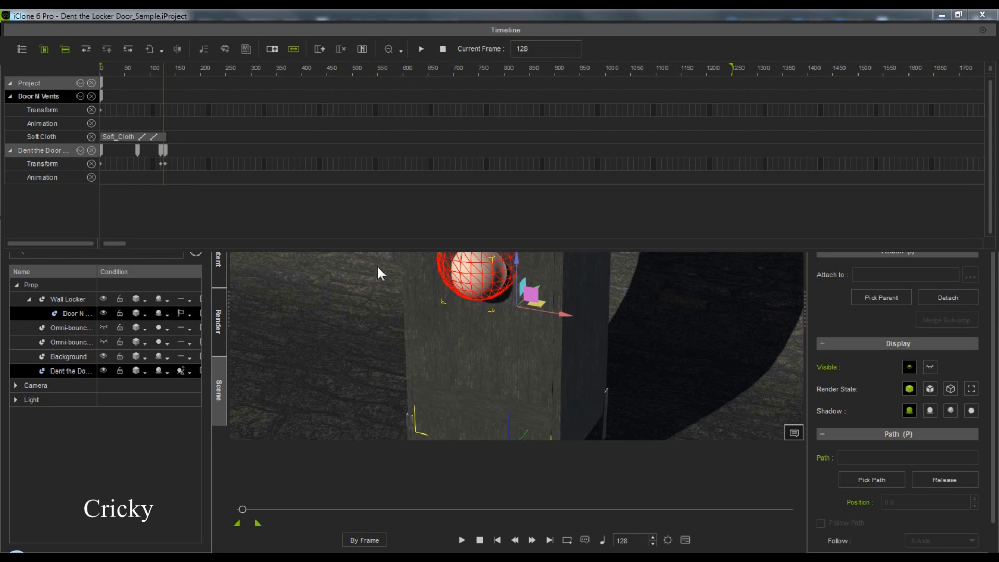
{"action": "left_click_drag", "start_coordinate": [390, 252], "coordinate": [393, 207]}
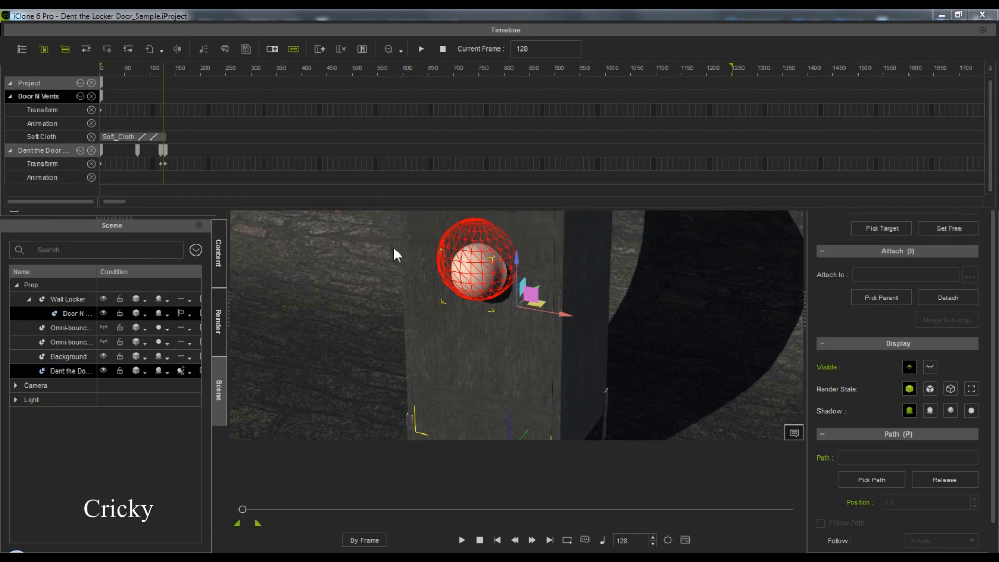
Step: Rerun the By Frame simulation from frame 1, pause it at frame 134 and close the timeline
{"action": "left_click", "coordinate": [480, 541]}
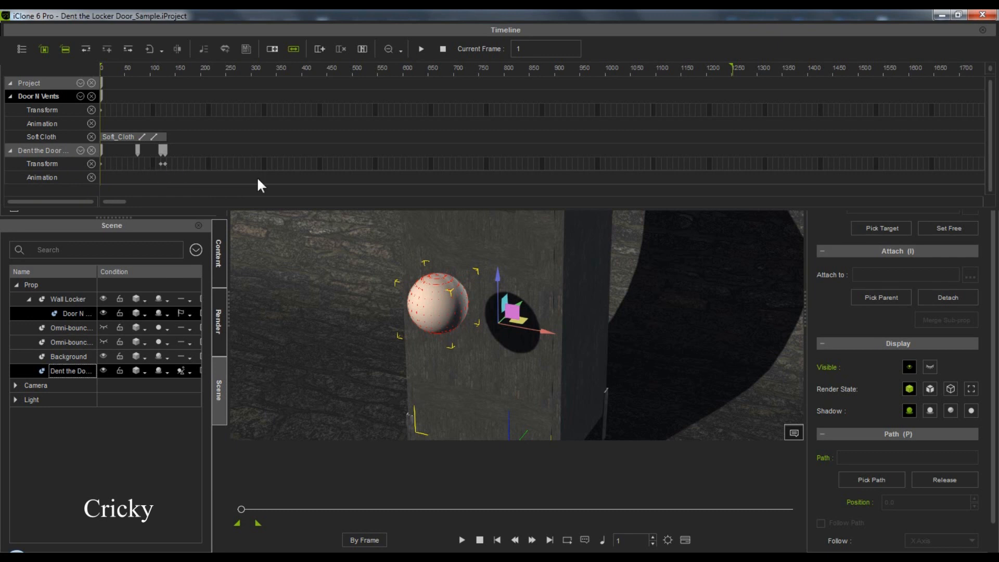
{"action": "key", "text": "space"}
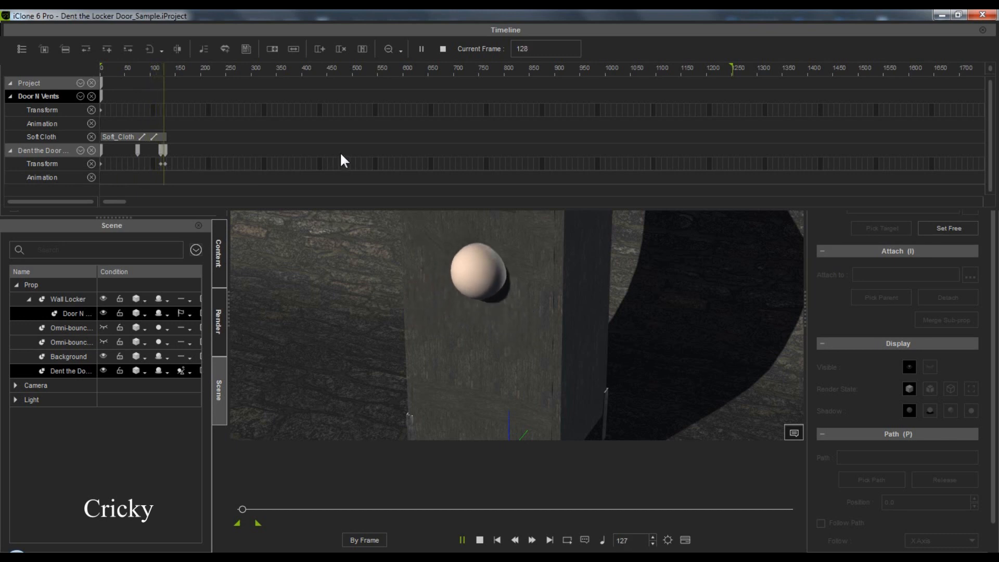
{"action": "key", "text": "space"}
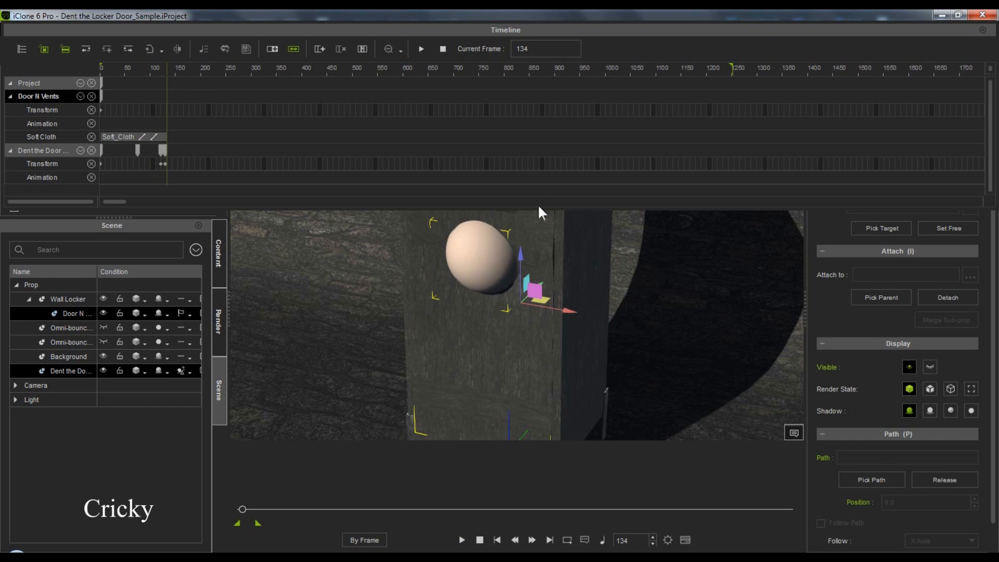
{"action": "left_click", "coordinate": [983, 30]}
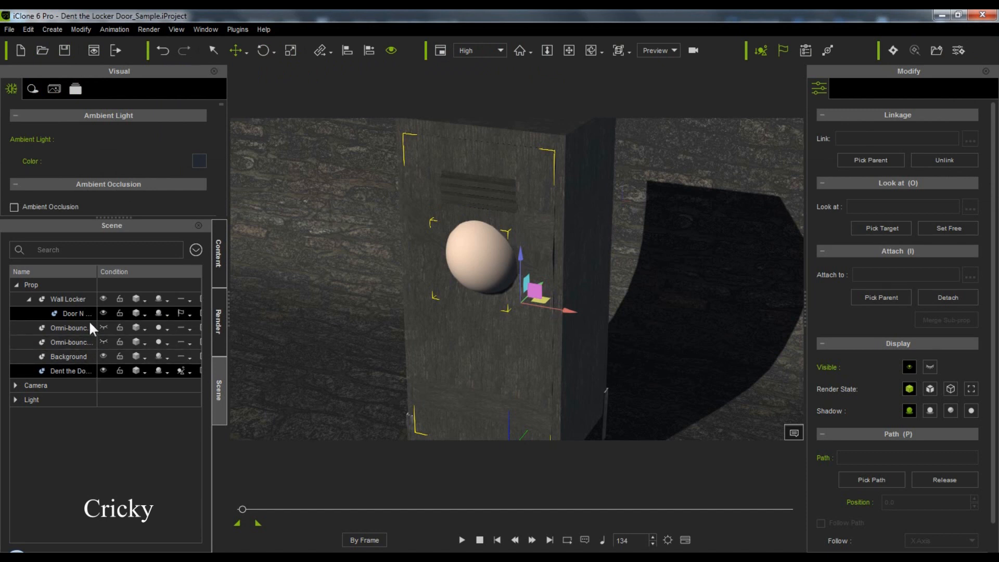
Step: Turn on Set as Dummy for the Dent the Door Ball prop
{"action": "left_click", "coordinate": [76, 370]}
{"action": "left_click", "coordinate": [820, 160]}
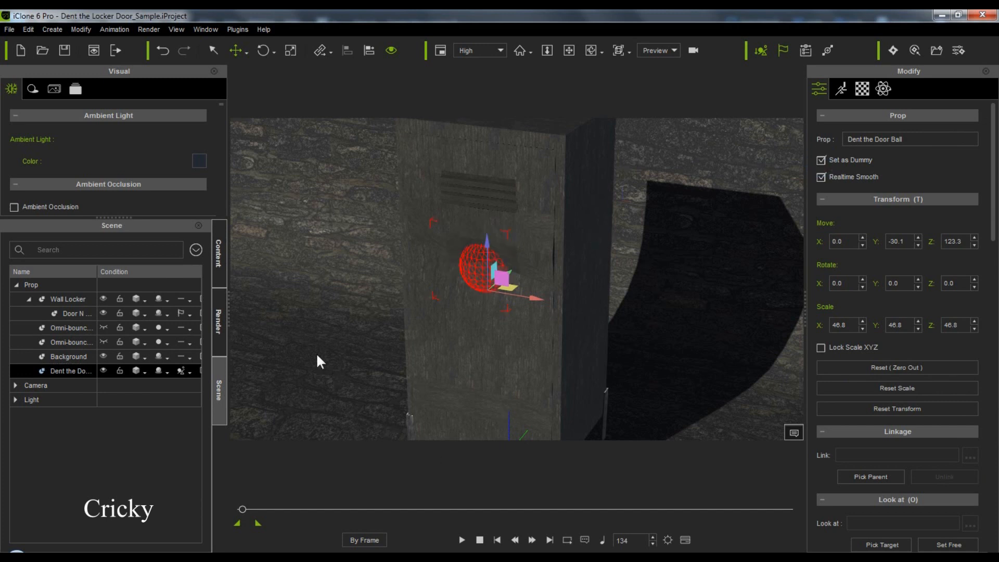
Step: Set the physics type of the Door N Vents prop to None and return to frame 1
{"action": "left_click", "coordinate": [80, 314]}
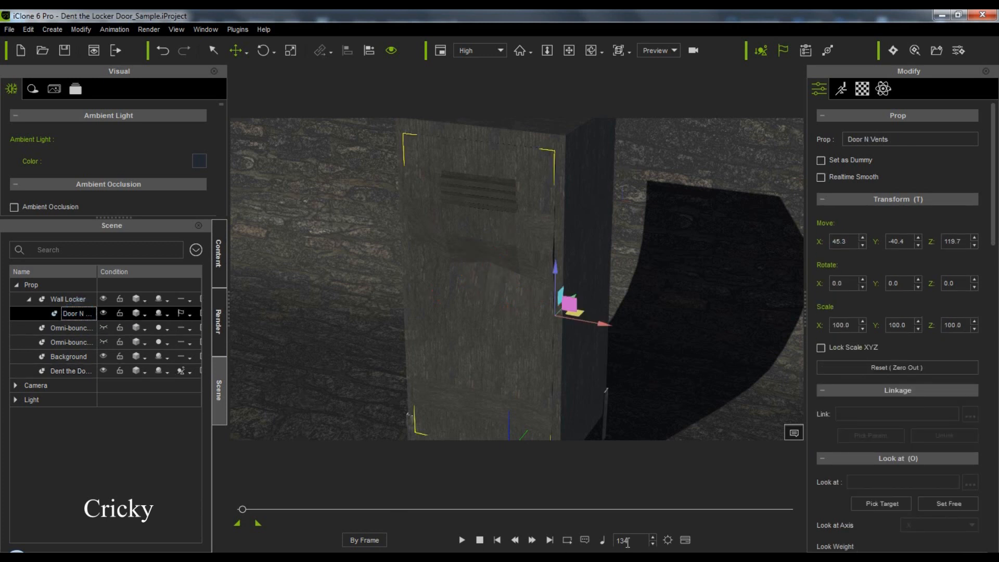
{"action": "left_click", "coordinate": [189, 315]}
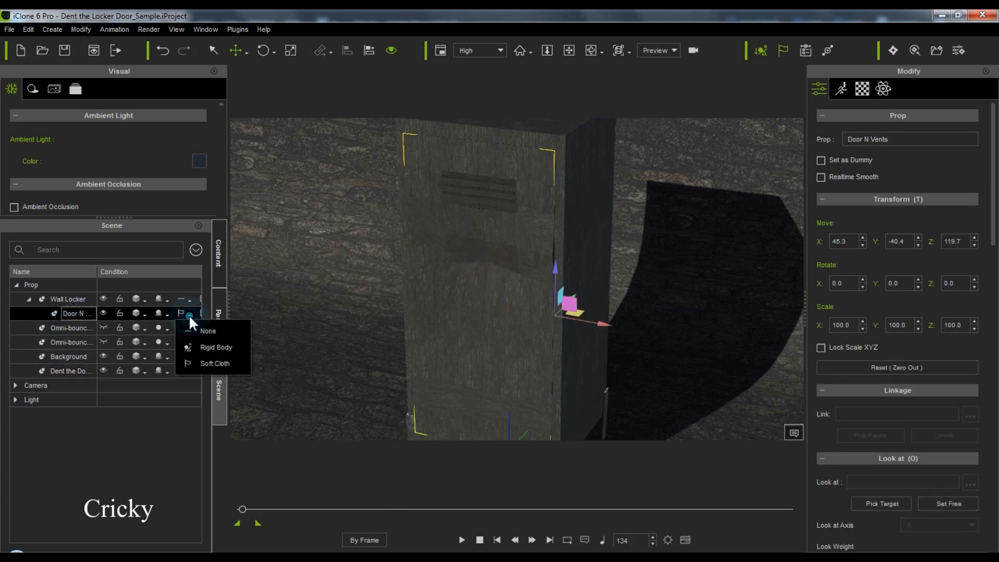
{"action": "left_click", "coordinate": [206, 331]}
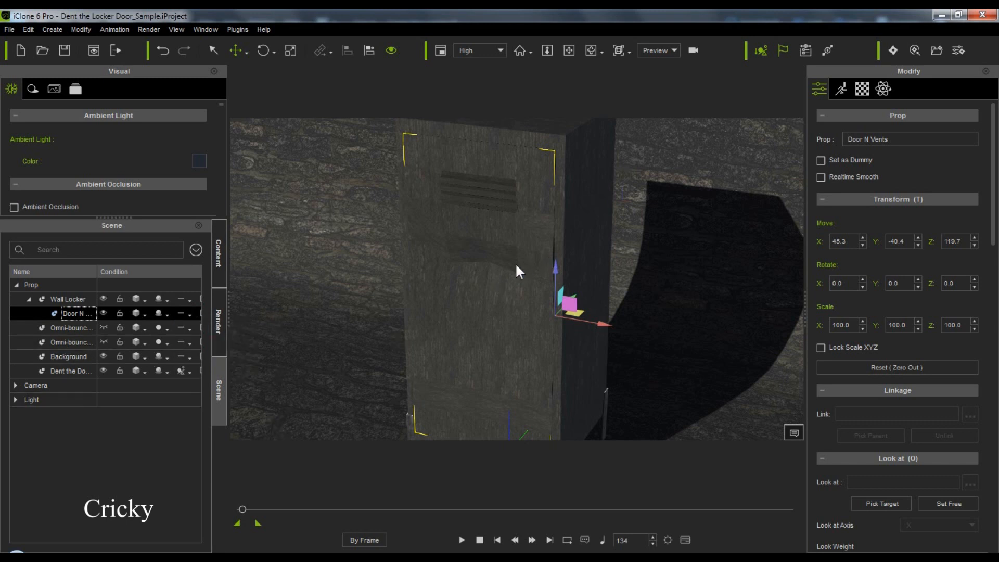
{"action": "left_click", "coordinate": [479, 540]}
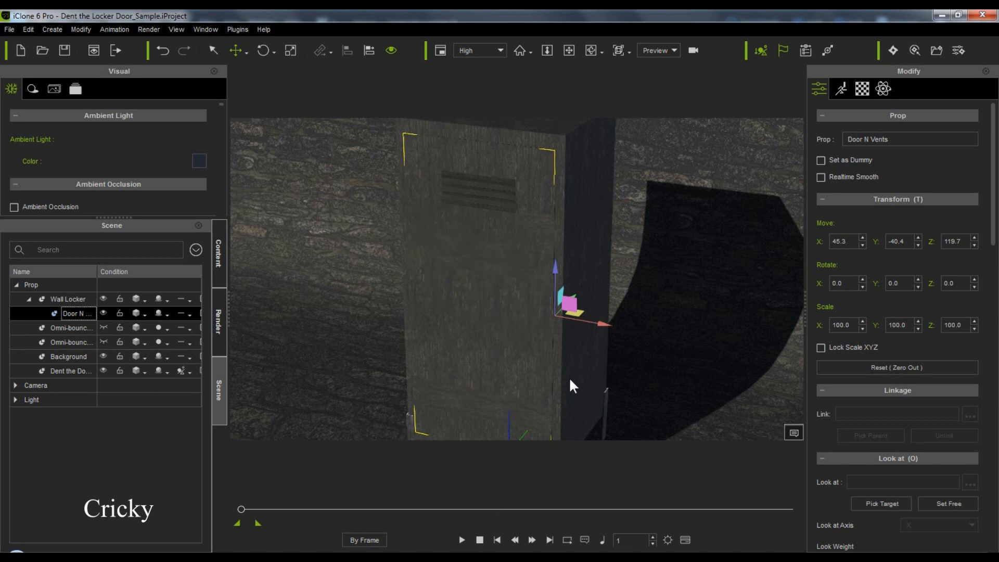
Step: Move the Door N Vents Soft_Cloth clip so it starts at about frame 100, and close the timeline
{"action": "left_click", "coordinate": [687, 540]}
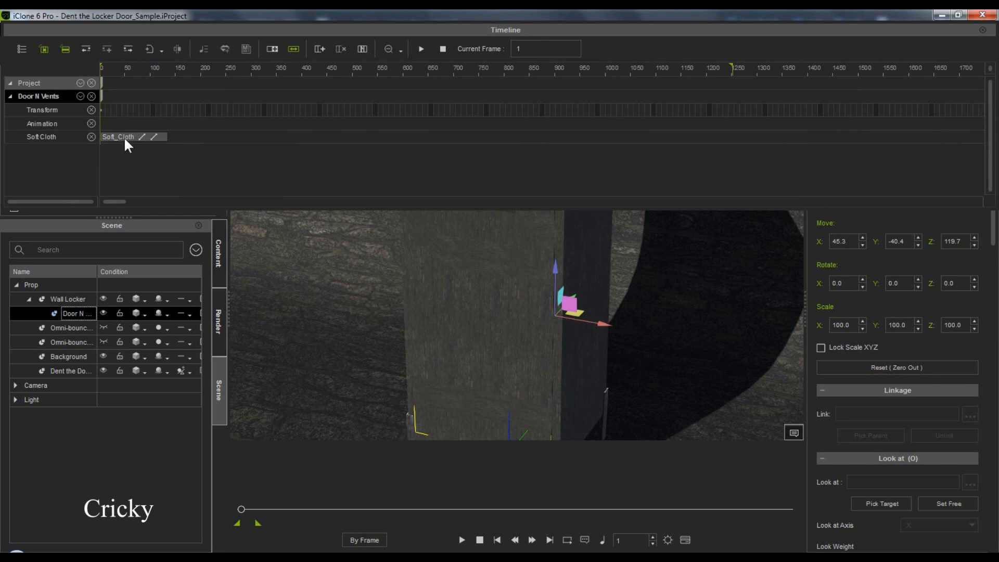
{"action": "left_click_drag", "start_coordinate": [125, 141], "coordinate": [173, 137]}
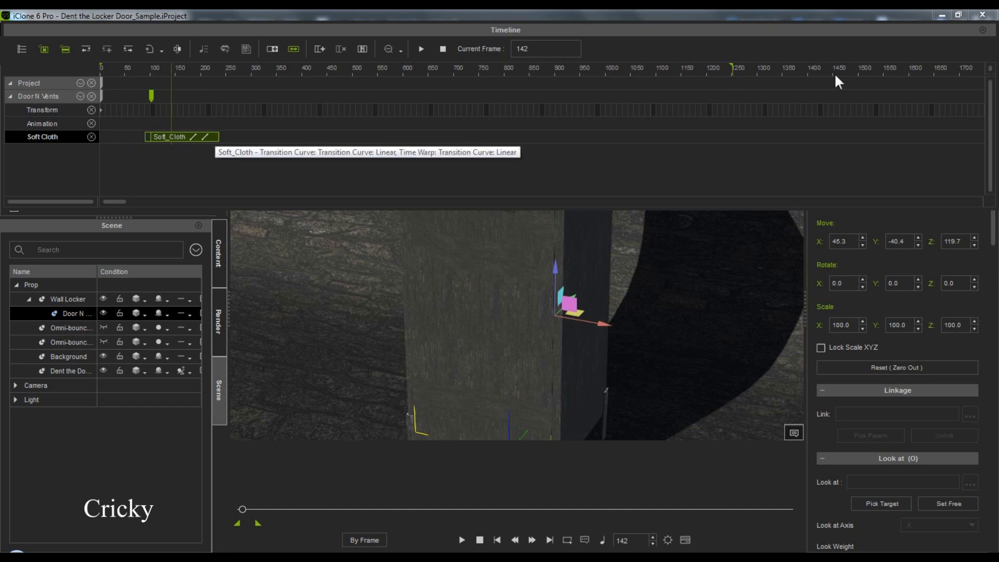
{"action": "left_click", "coordinate": [982, 31]}
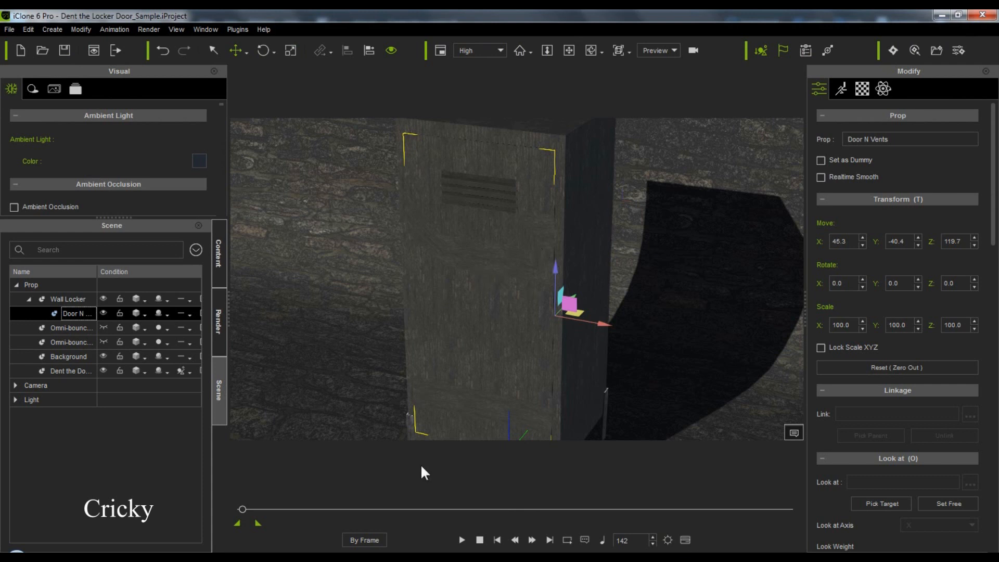
Step: Switch playback to Realtime and play the moved Soft_Cloth clip from frame 18, pausing at frame 333
{"action": "left_click", "coordinate": [368, 538]}
{"action": "left_click", "coordinate": [686, 539]}
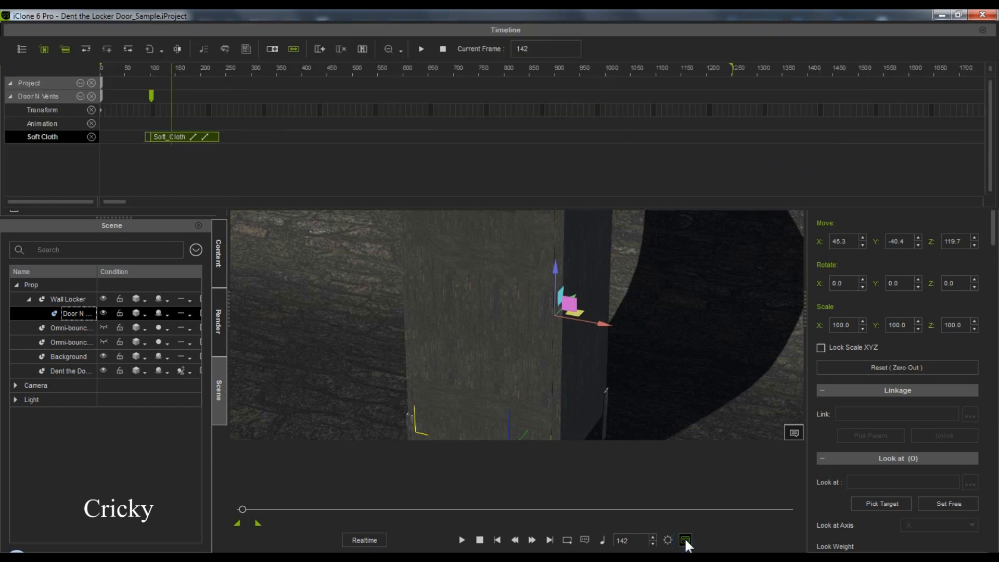
{"action": "left_click", "coordinate": [109, 139]}
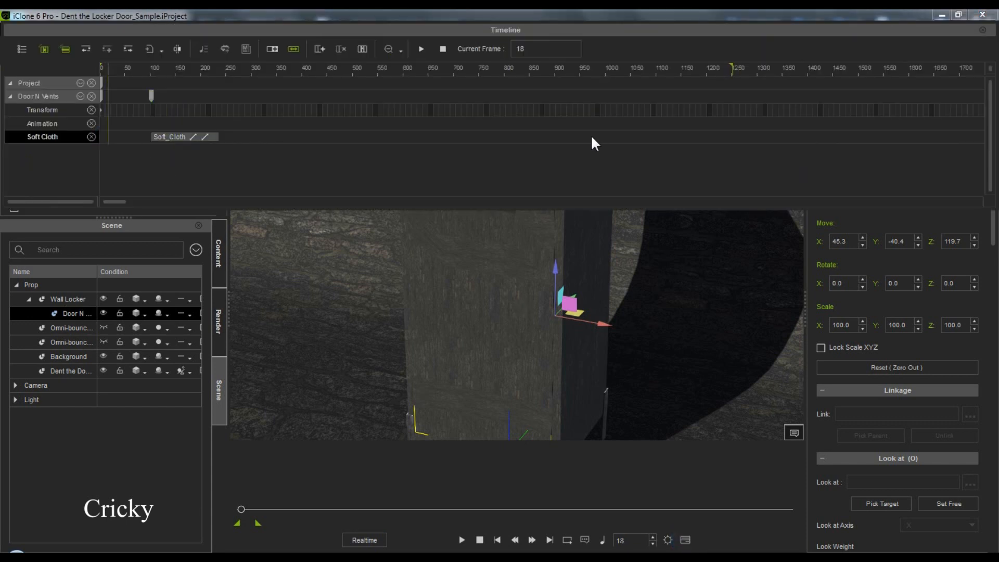
{"action": "key", "text": "space"}
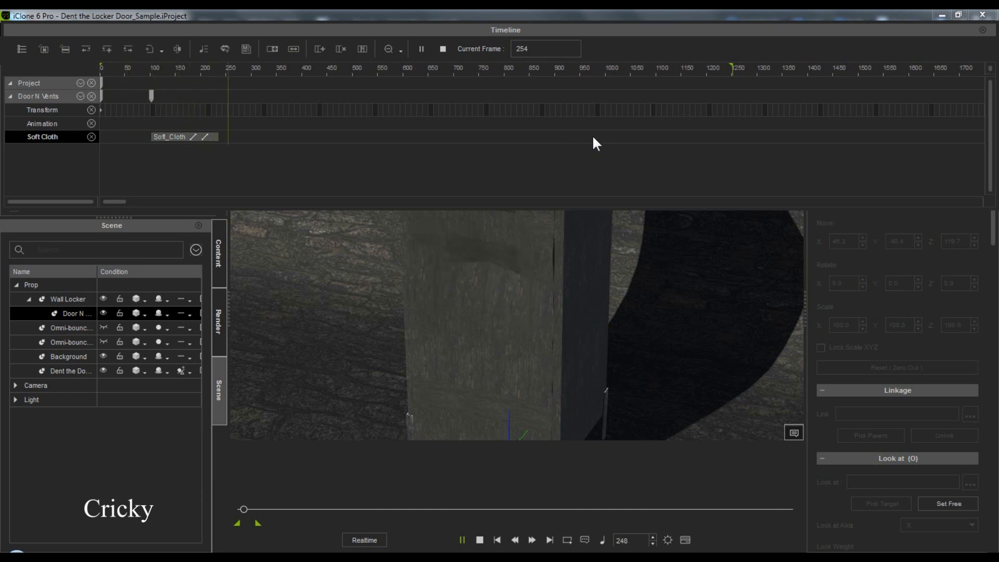
{"action": "key", "text": "space"}
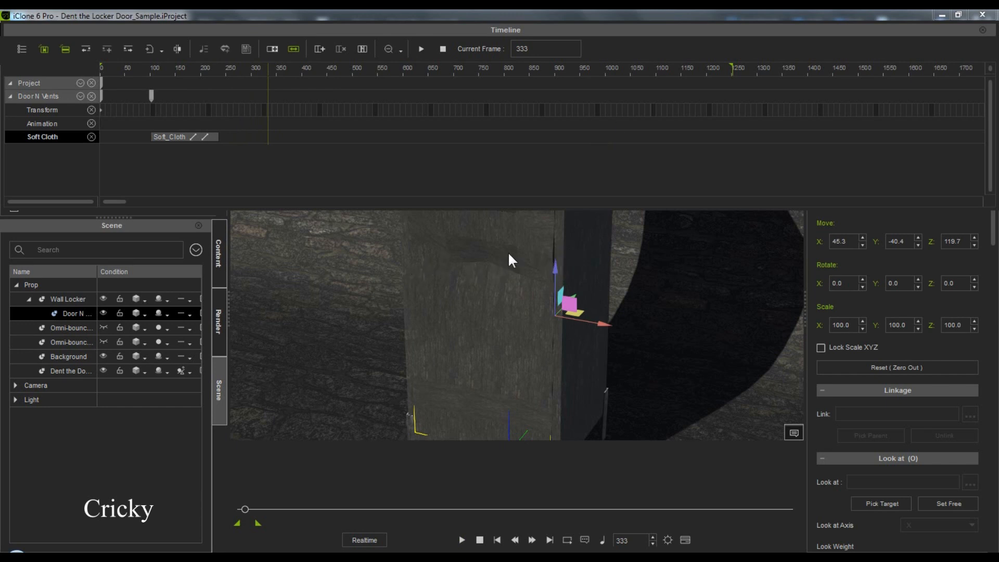
Step: Copy the Soft_Cloth clip and paste it on the Soft Cloth track at frames 294 and 491
{"action": "left_click", "coordinate": [178, 136]}
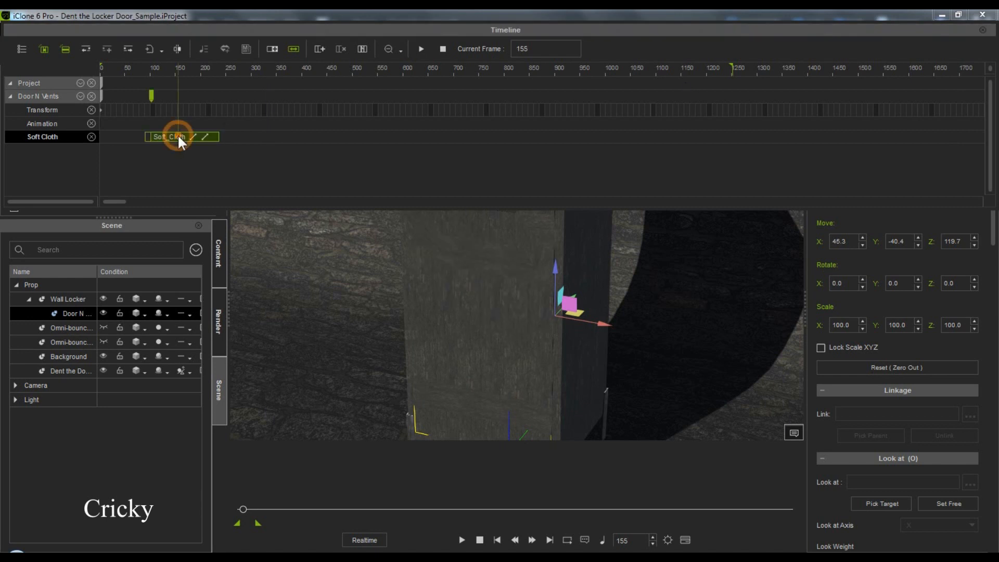
{"action": "right_click", "coordinate": [179, 137]}
{"action": "left_click", "coordinate": [211, 164]}
{"action": "left_click", "coordinate": [249, 137]}
{"action": "right_click", "coordinate": [248, 136]}
{"action": "left_click", "coordinate": [281, 179]}
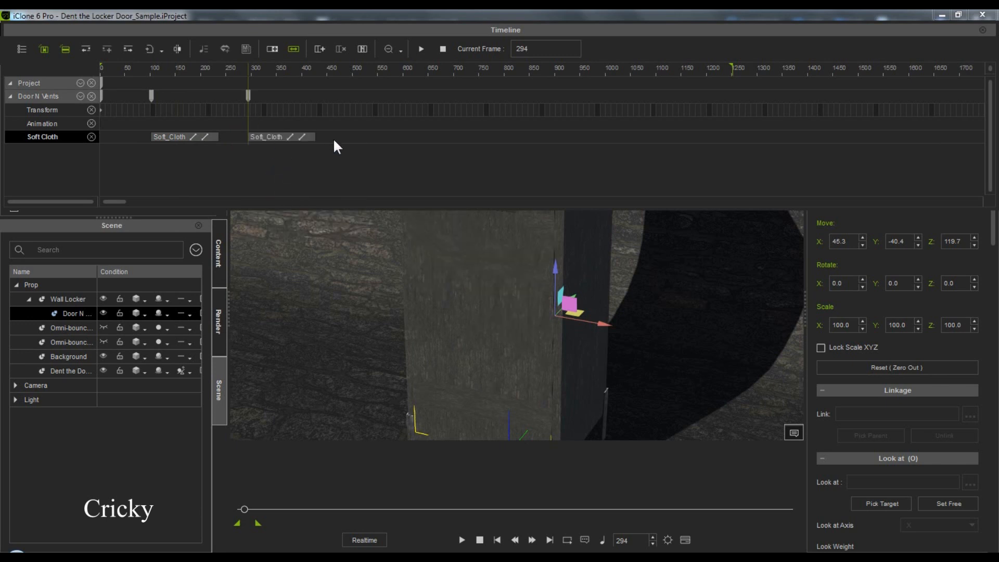
{"action": "left_click", "coordinate": [348, 138]}
{"action": "right_click", "coordinate": [348, 138]}
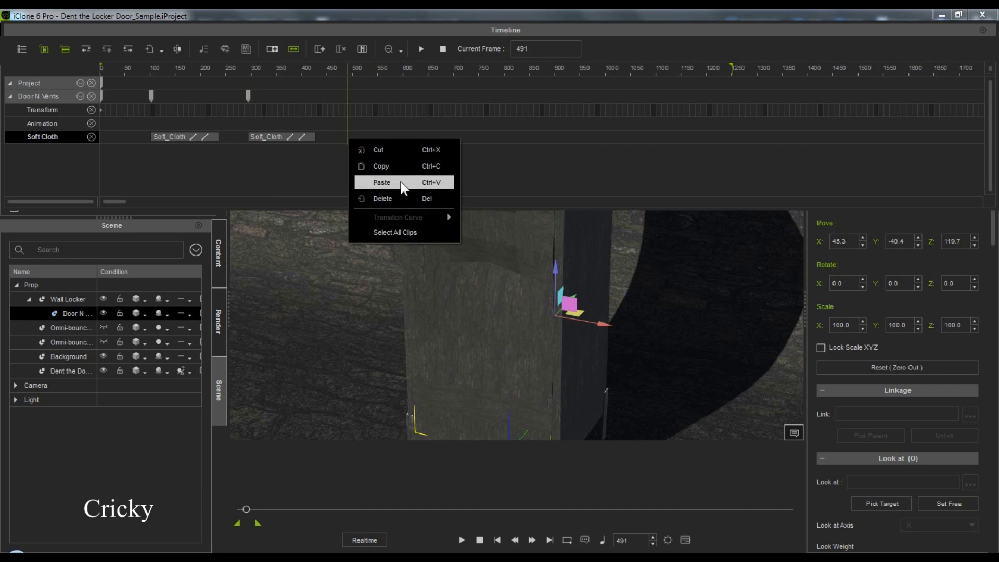
{"action": "left_click", "coordinate": [402, 183]}
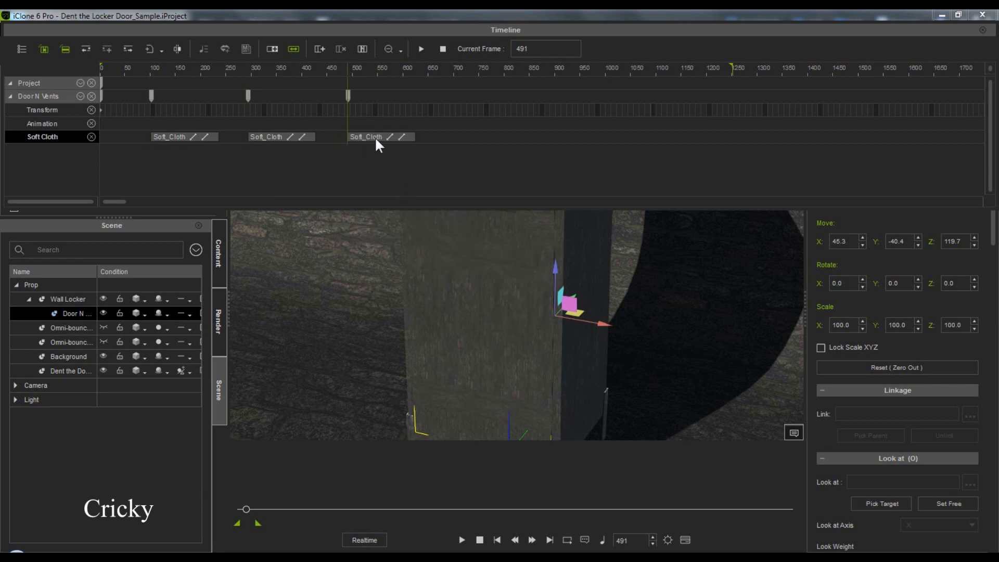
Step: Reverse the middle Soft_Cloth clip, the copy starting at frame 294
{"action": "left_click", "coordinate": [123, 138]}
{"action": "left_click", "coordinate": [265, 137]}
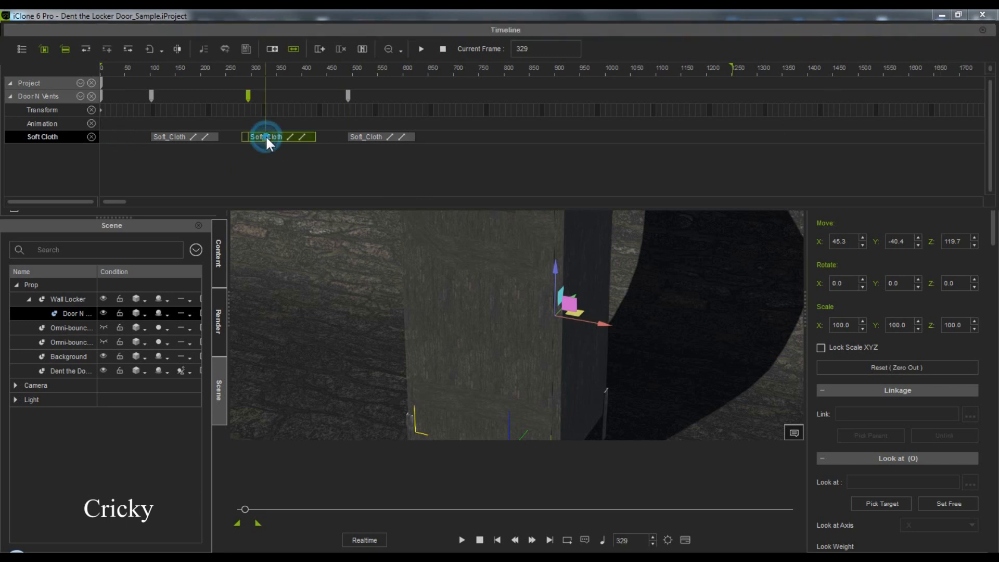
{"action": "right_click", "coordinate": [267, 142]}
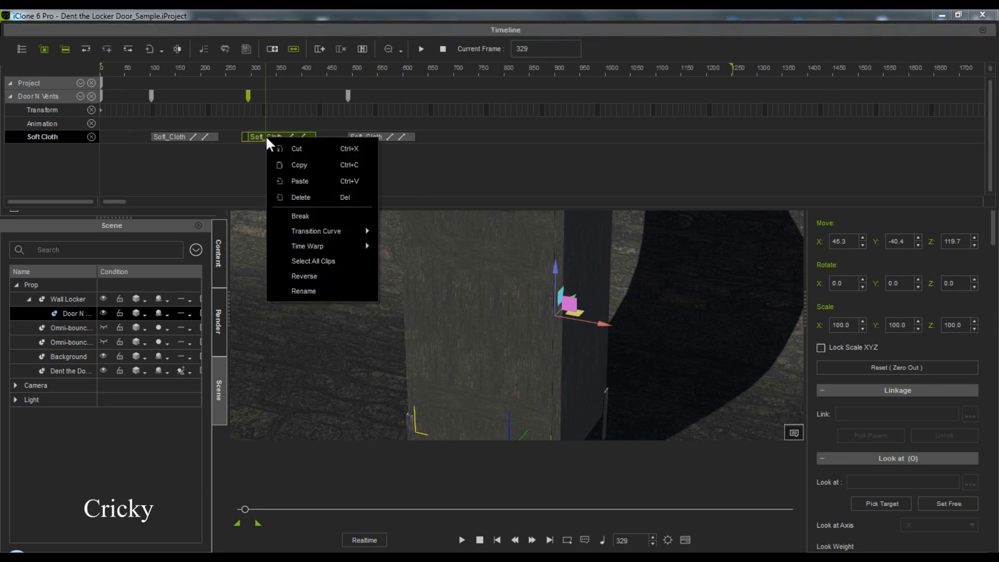
{"action": "left_click", "coordinate": [300, 276]}
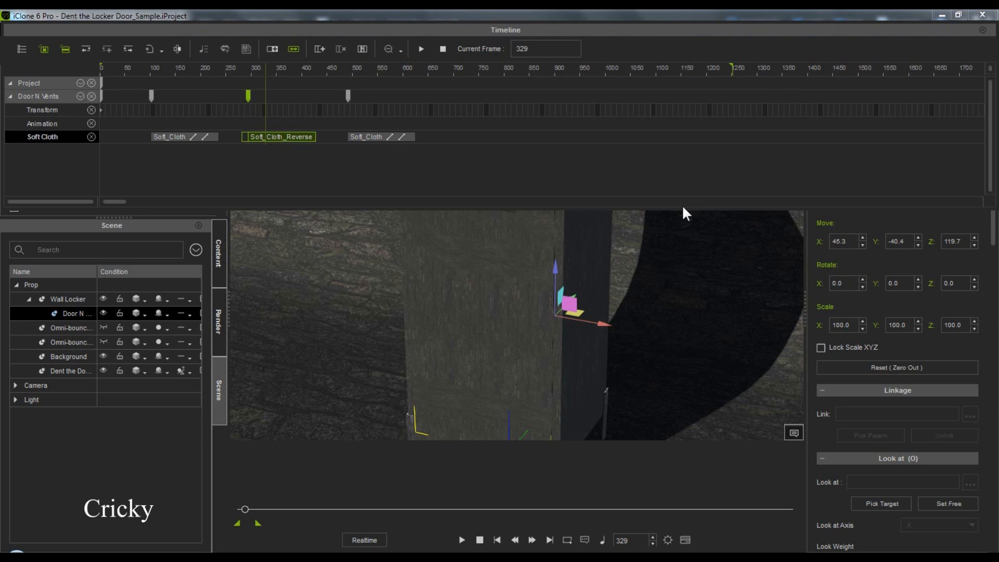
Step: Reduce the timeline's height and play the three soft cloth clips from the start, stopping after the last clip
{"action": "left_click_drag", "start_coordinate": [683, 210], "coordinate": [677, 166]}
{"action": "left_click", "coordinate": [479, 540]}
{"action": "left_click", "coordinate": [461, 540]}
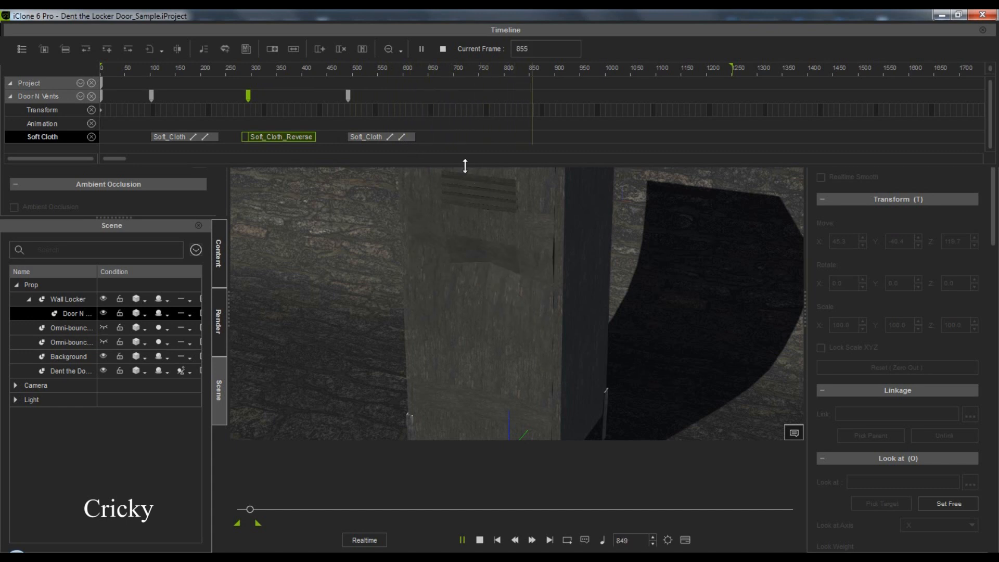
{"action": "left_click", "coordinate": [480, 539]}
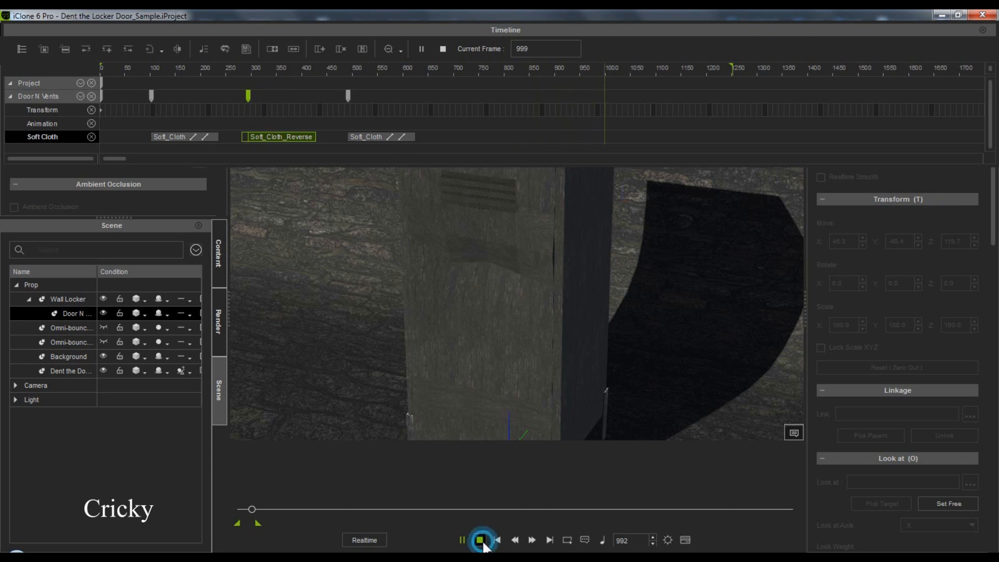
Step: Move the three soft cloth clips earlier, starting at about frames 18, 168 and 313, and close the timeline
{"action": "left_click", "coordinate": [282, 135]}
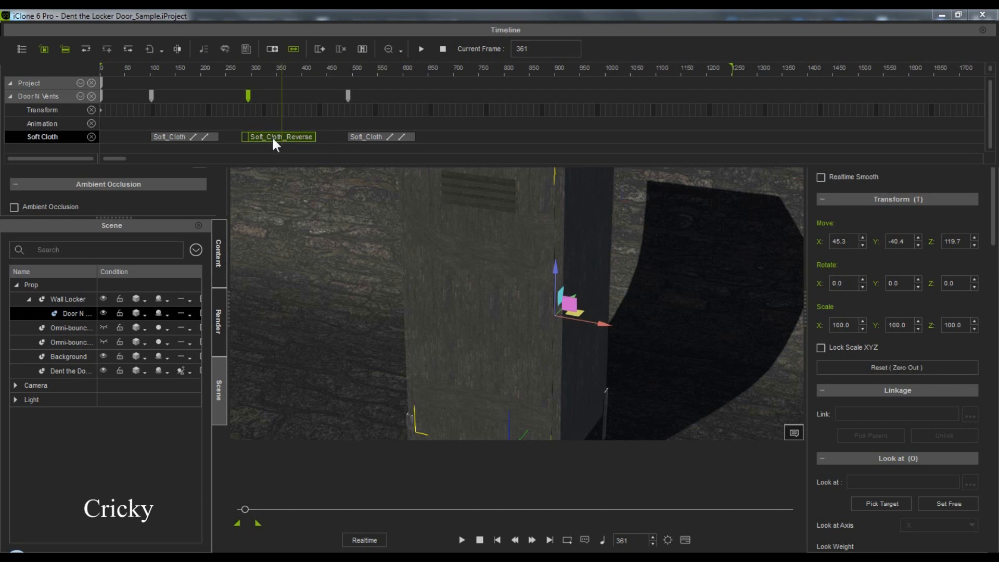
{"action": "left_click_drag", "start_coordinate": [198, 136], "coordinate": [155, 135]}
{"action": "left_click_drag", "start_coordinate": [262, 137], "coordinate": [198, 135]}
{"action": "left_click", "coordinate": [369, 138]}
{"action": "left_click_drag", "start_coordinate": [369, 138], "coordinate": [280, 140]}
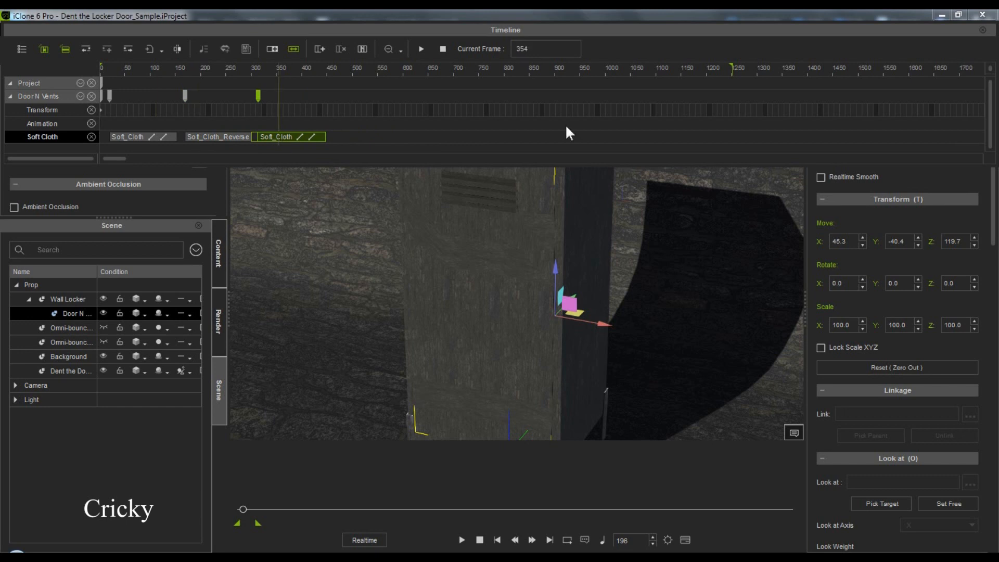
{"action": "left_click", "coordinate": [984, 31]}
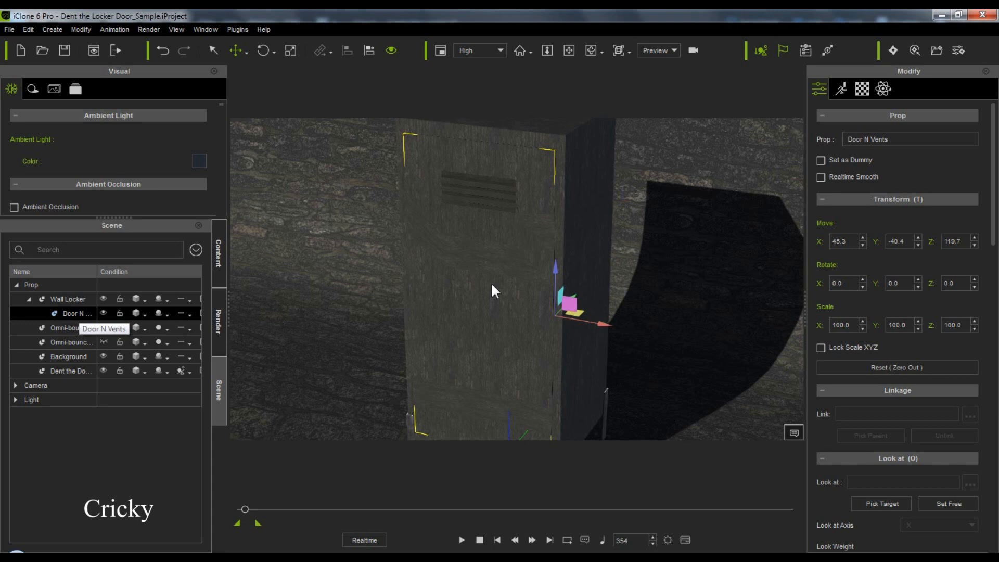
Step: Delete the reversed and first soft cloth clips, keeping only the last Soft_Cloth clip, and close the timeline
{"action": "left_click", "coordinate": [685, 540]}
{"action": "left_click", "coordinate": [217, 137]}
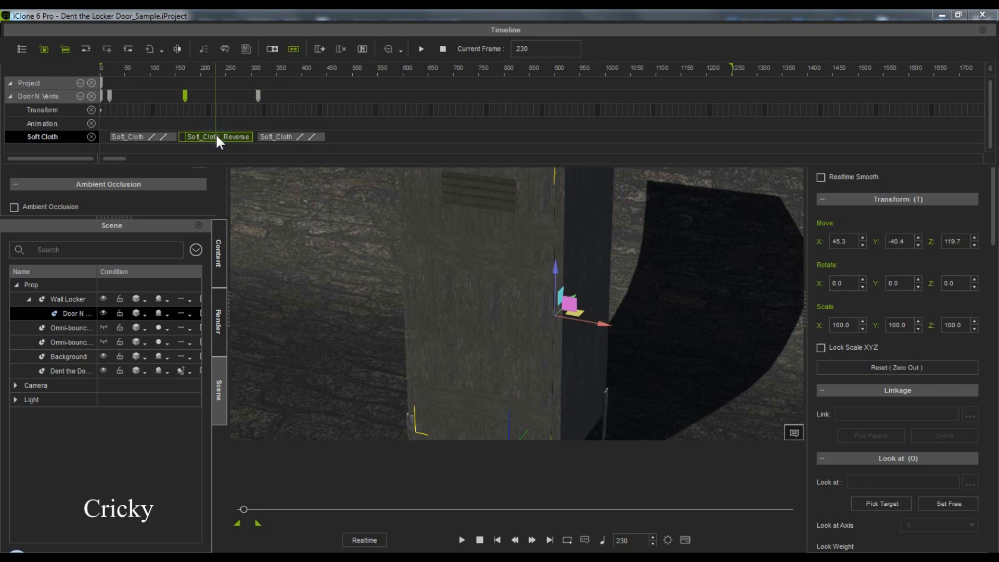
{"action": "key", "text": "Delete"}
{"action": "left_click", "coordinate": [162, 136]}
{"action": "key", "text": "Delete"}
{"action": "left_click", "coordinate": [983, 30]}
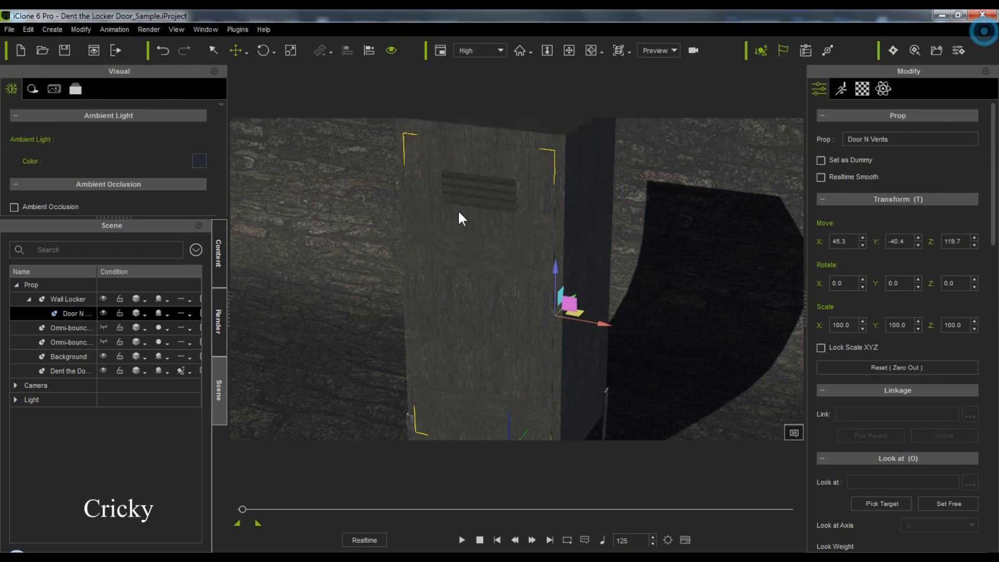
Step: Return to frame 1 and apply the Open_N_ReverseClose perform animation to the Door N Vents prop
{"action": "left_click", "coordinate": [480, 541]}
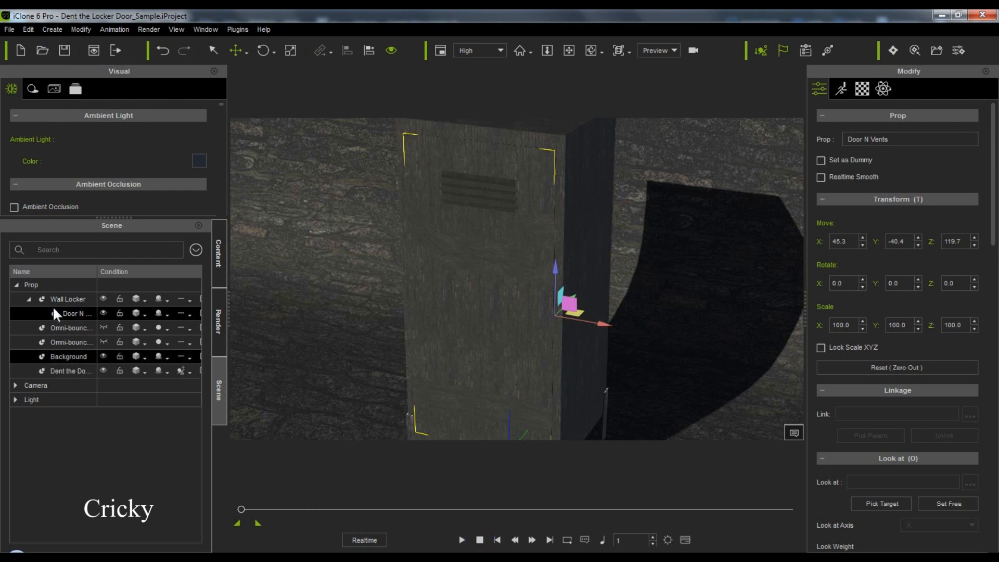
{"action": "right_click", "coordinate": [433, 236]}
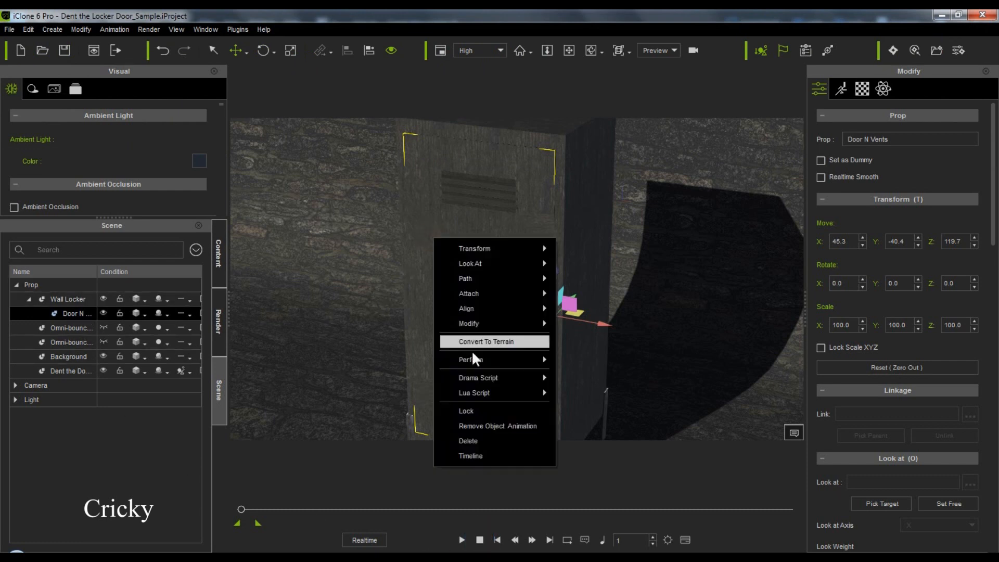
{"action": "mouse_move", "coordinate": [487, 380]}
{"action": "mouse_move", "coordinate": [524, 360]}
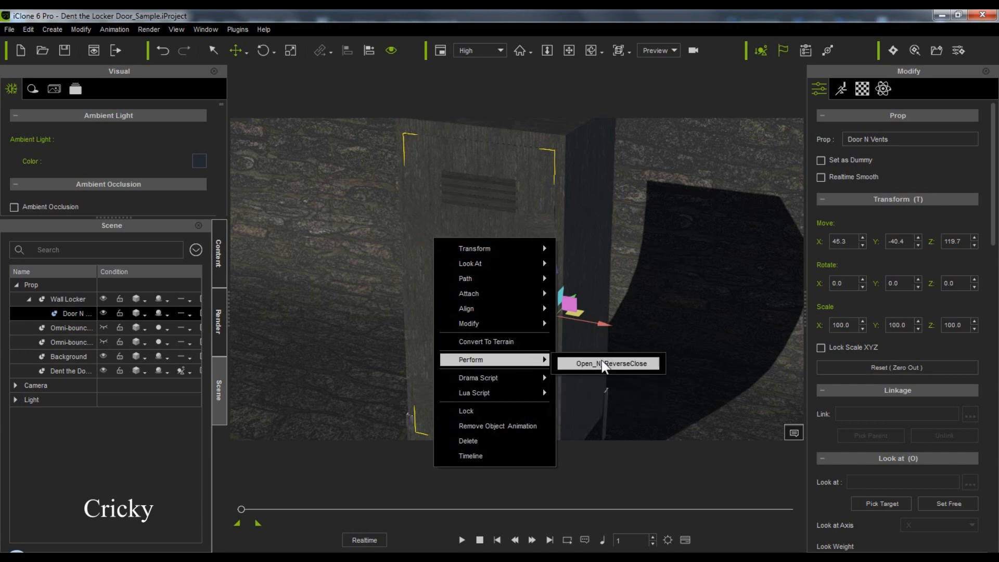
{"action": "left_click", "coordinate": [602, 362]}
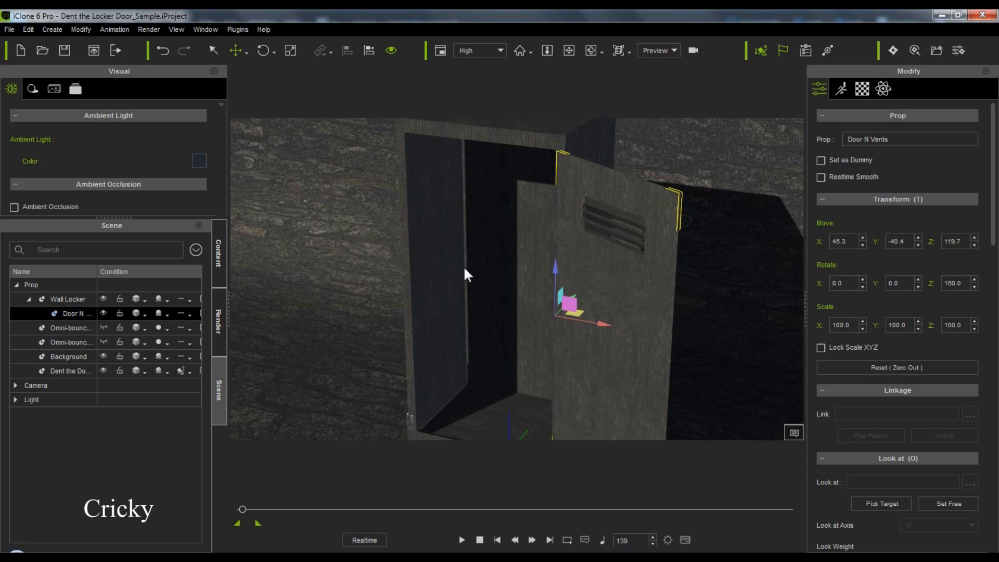
Step: Examine the open locker and its door from behind, from the side and from the front
{"action": "right_click_drag", "start_coordinate": [464, 268], "coordinate": [623, 257]}
{"action": "right_click_drag", "start_coordinate": [350, 265], "coordinate": [635, 276]}
{"action": "scroll", "coordinate": [543, 276], "scroll_direction": "down", "scroll_amount": 2}
{"action": "scroll", "coordinate": [543, 276], "scroll_direction": "down", "scroll_amount": 4}
{"action": "mouse_move", "coordinate": [539, 271]}
{"action": "right_mouse_down"}
{"action": "mouse_move", "coordinate": [565, 269]}
{"action": "mouse_move", "coordinate": [520, 272]}
{"action": "right_mouse_up"}
{"action": "middle_click_drag", "start_coordinate": [527, 276], "coordinate": [542, 110]}
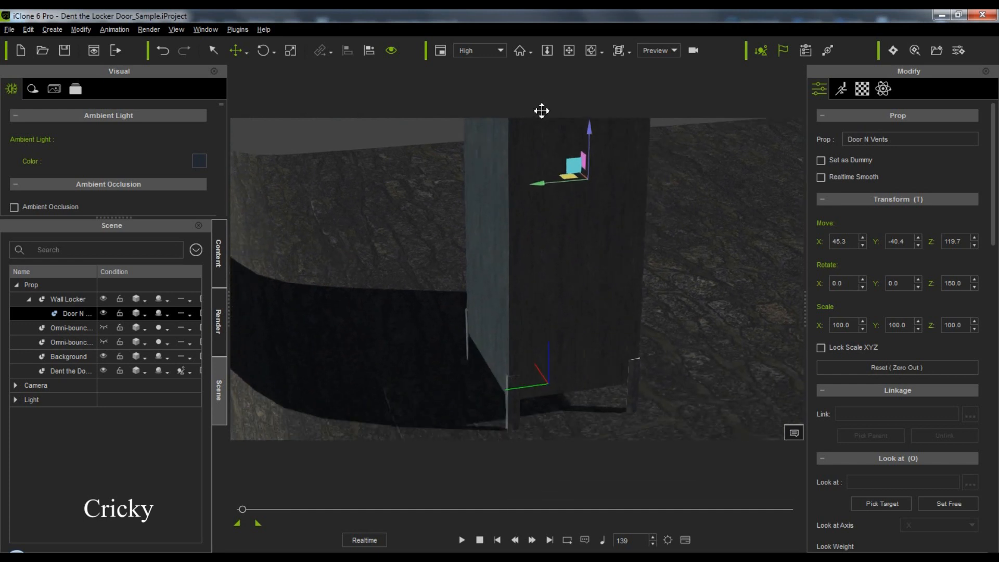
{"action": "right_click_drag", "start_coordinate": [573, 166], "coordinate": [408, 248]}
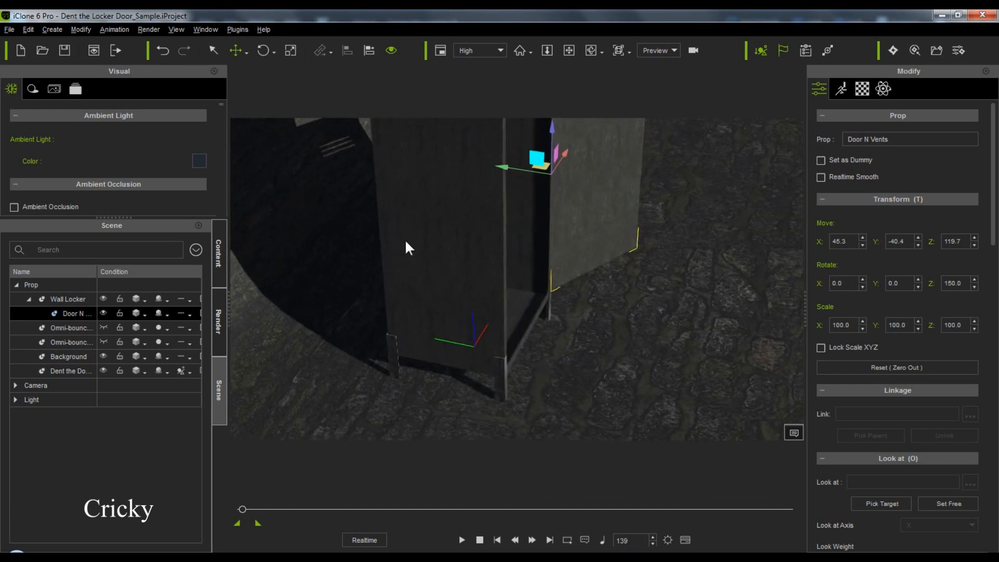
{"action": "middle_click_drag", "start_coordinate": [448, 264], "coordinate": [456, 320]}
{"action": "right_click_drag", "start_coordinate": [457, 319], "coordinate": [355, 283]}
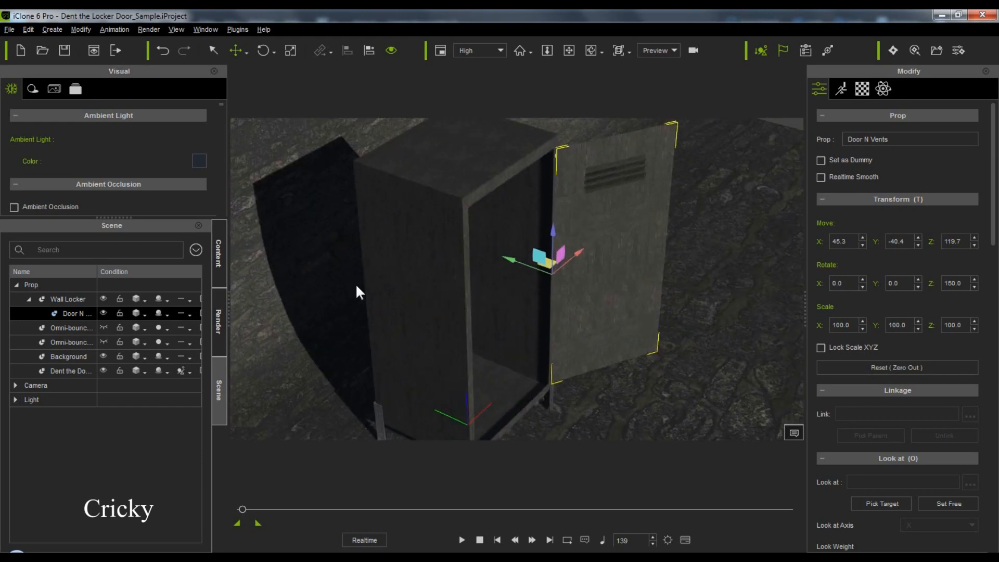
{"action": "right_click_drag", "start_coordinate": [459, 285], "coordinate": [614, 260]}
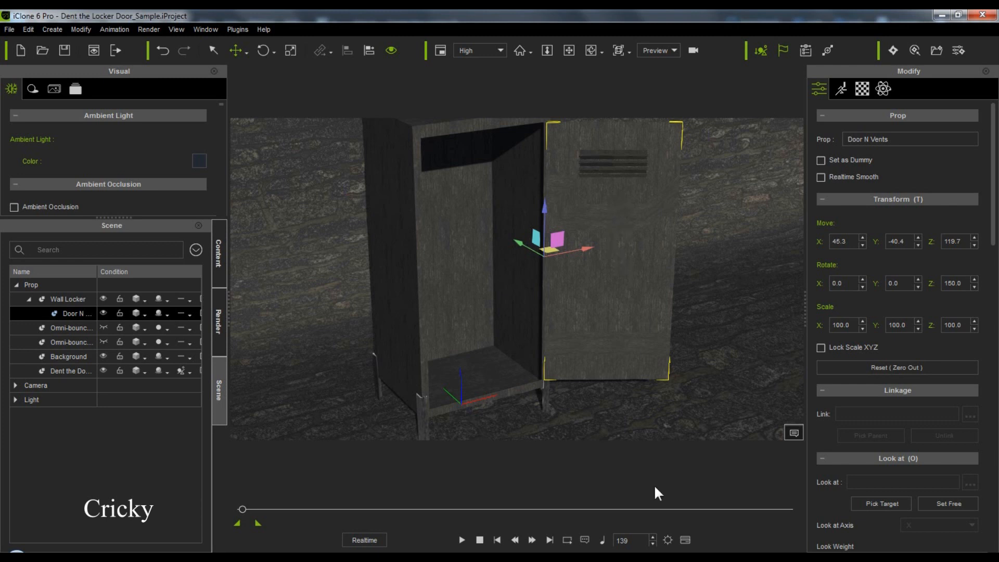
Step: Open the timeline and apply the Open_N_ReverseClose perform animation to the Door N Vents prop again at frame 146
{"action": "left_click", "coordinate": [685, 540]}
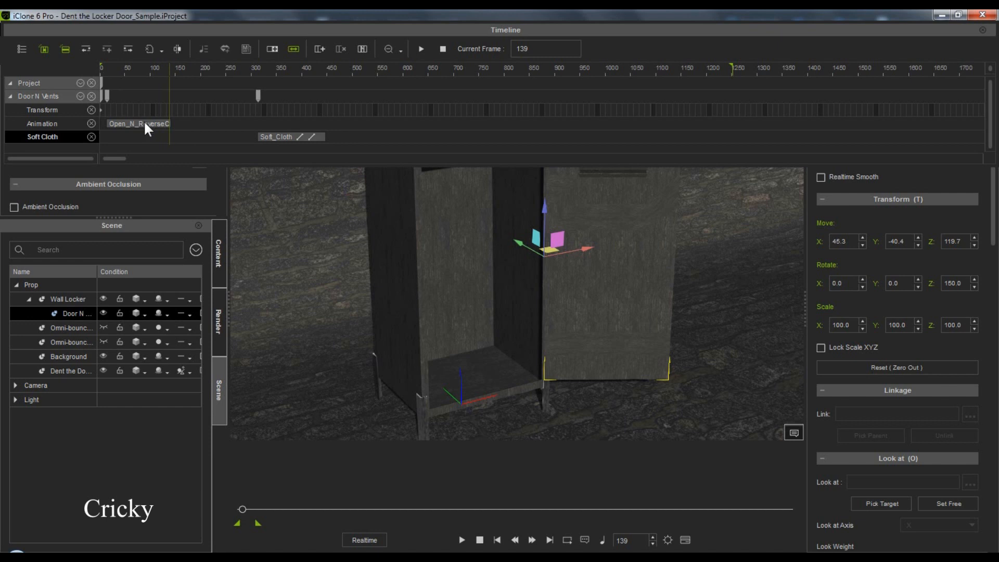
{"action": "left_click", "coordinate": [173, 125]}
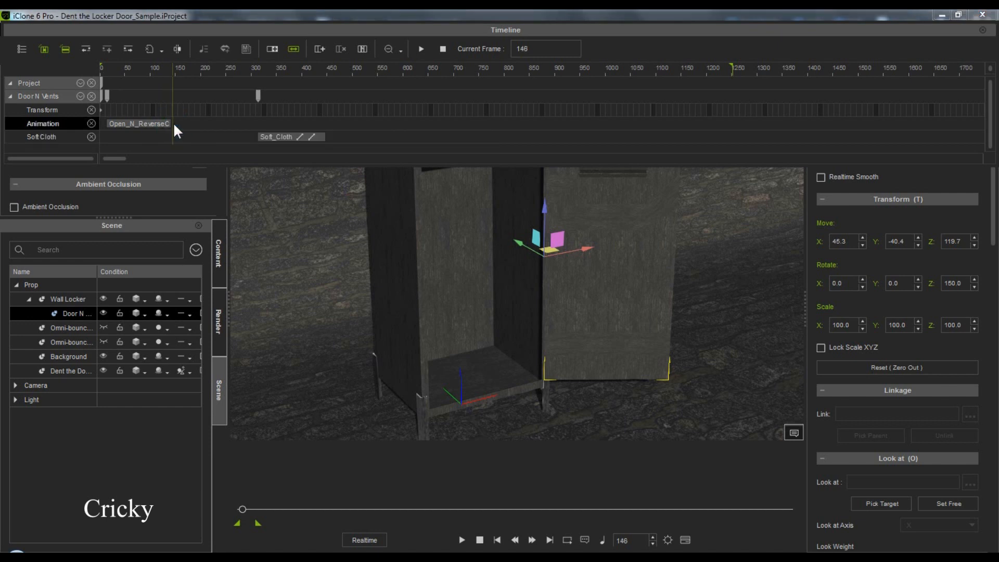
{"action": "right_click", "coordinate": [175, 124]}
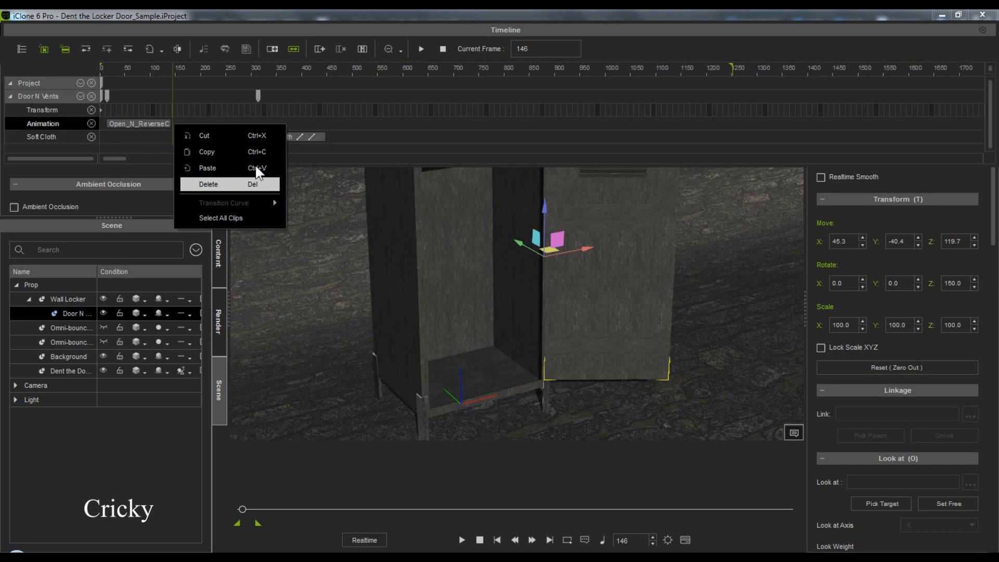
{"action": "left_click", "coordinate": [607, 279]}
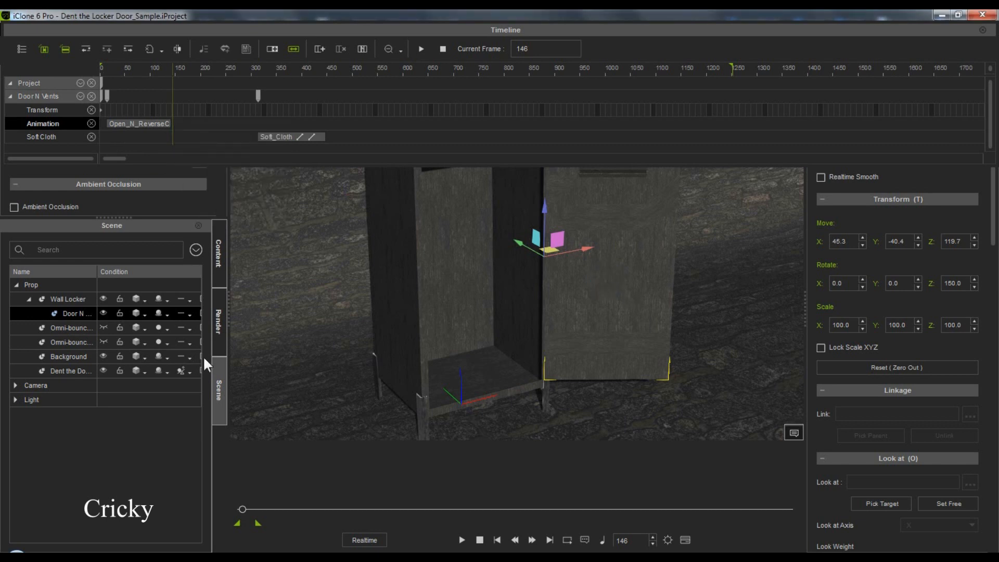
{"action": "right_click", "coordinate": [585, 298]}
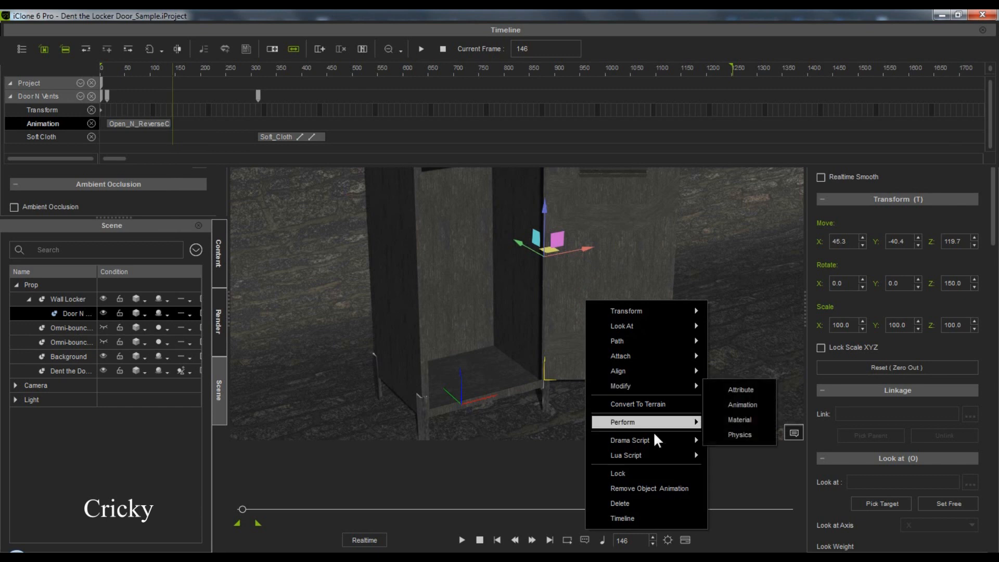
{"action": "mouse_move", "coordinate": [661, 420]}
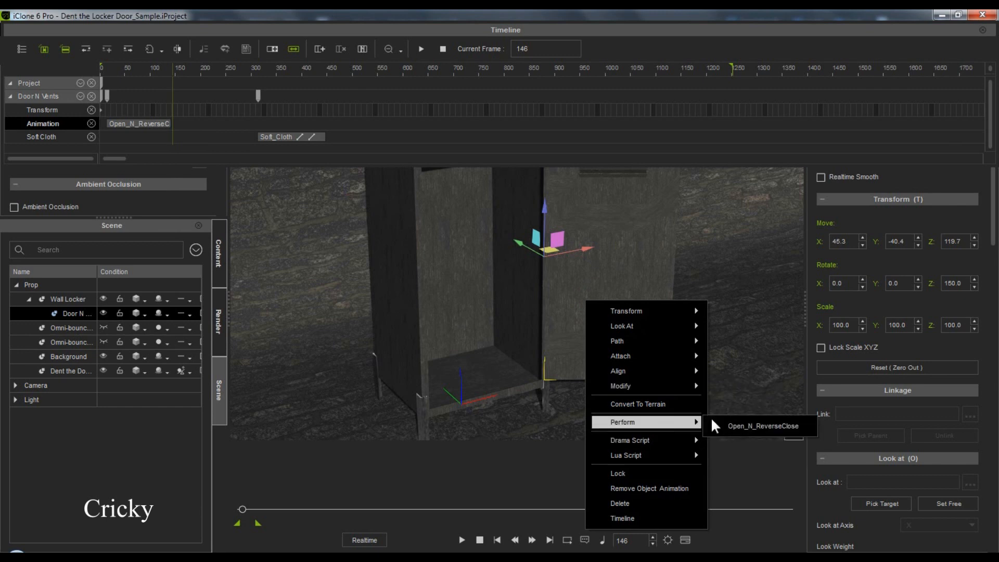
{"action": "left_click", "coordinate": [744, 421]}
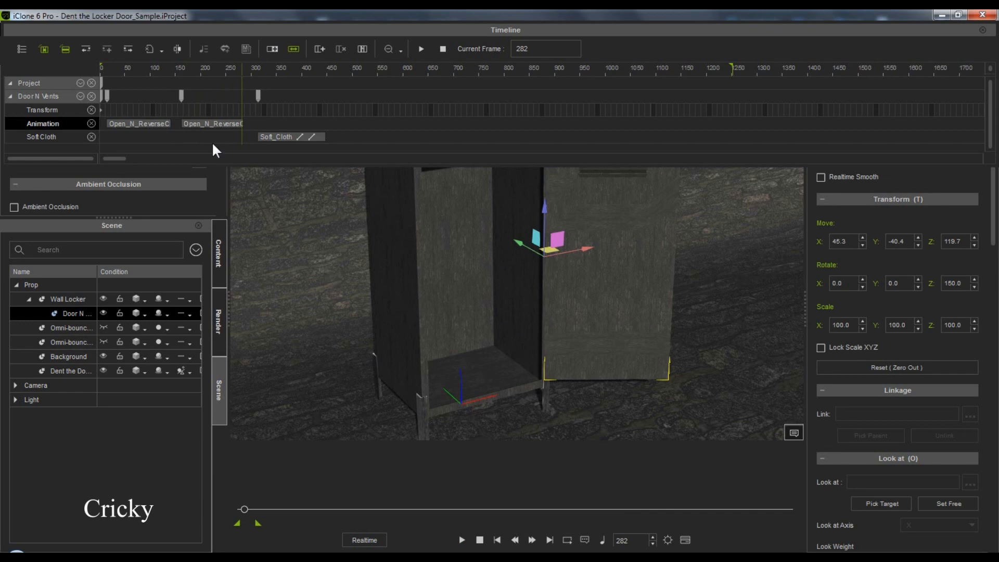
Step: Reverse the second Open_N_ReverseClose clip on the door's Animation track and play the result from frame 178
{"action": "left_click", "coordinate": [189, 125]}
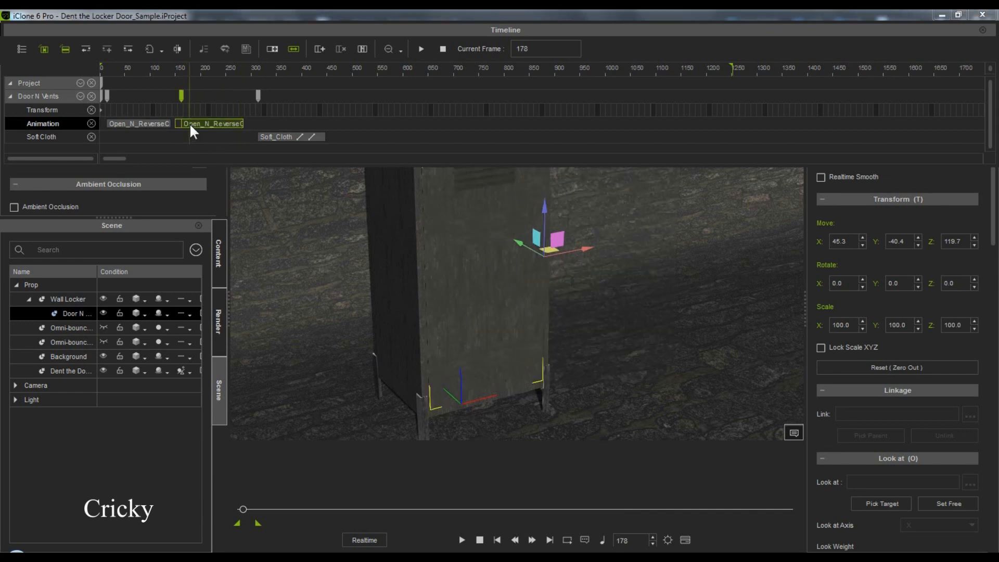
{"action": "right_click", "coordinate": [189, 123]}
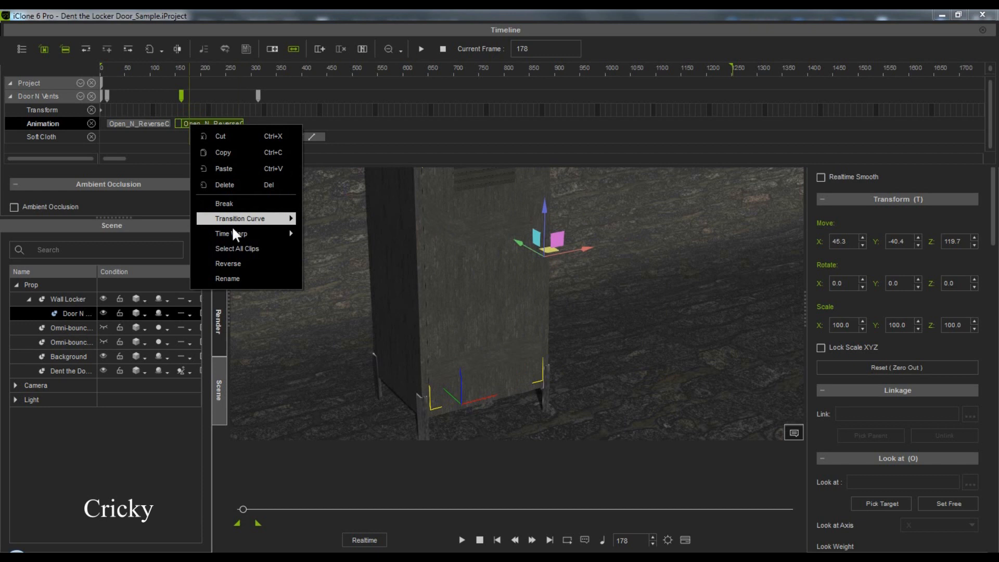
{"action": "mouse_move", "coordinate": [236, 236]}
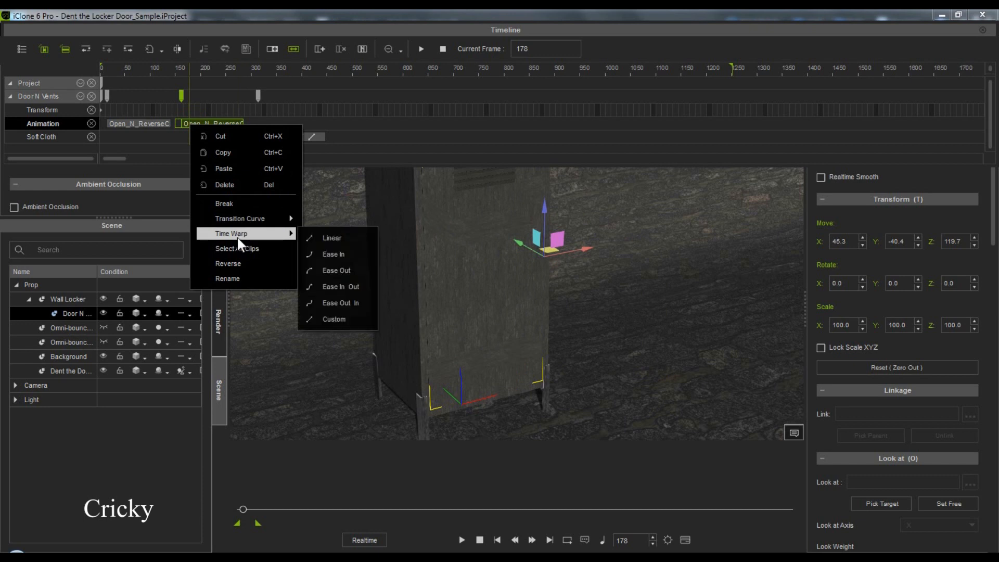
{"action": "left_click", "coordinate": [229, 264]}
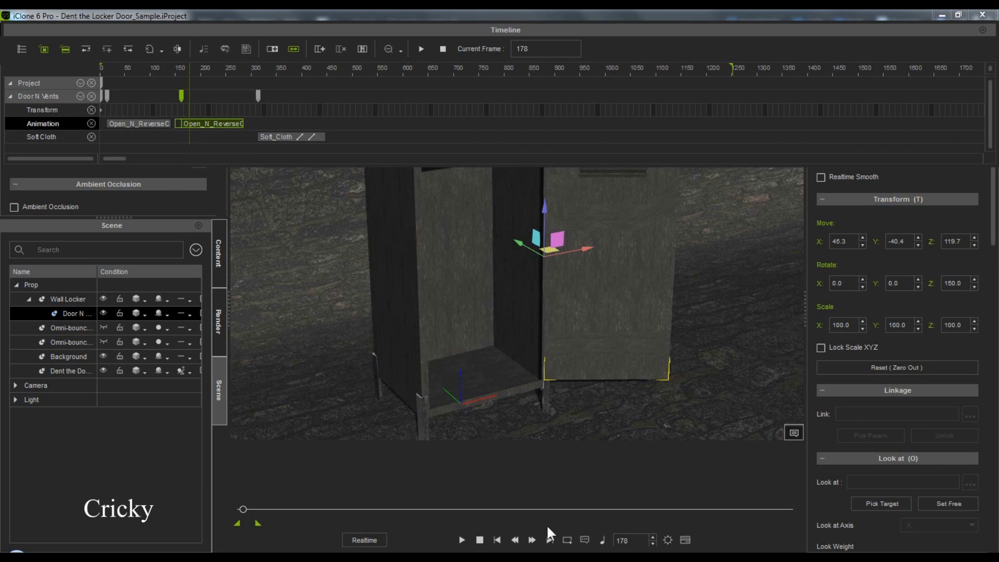
{"action": "left_click", "coordinate": [462, 540]}
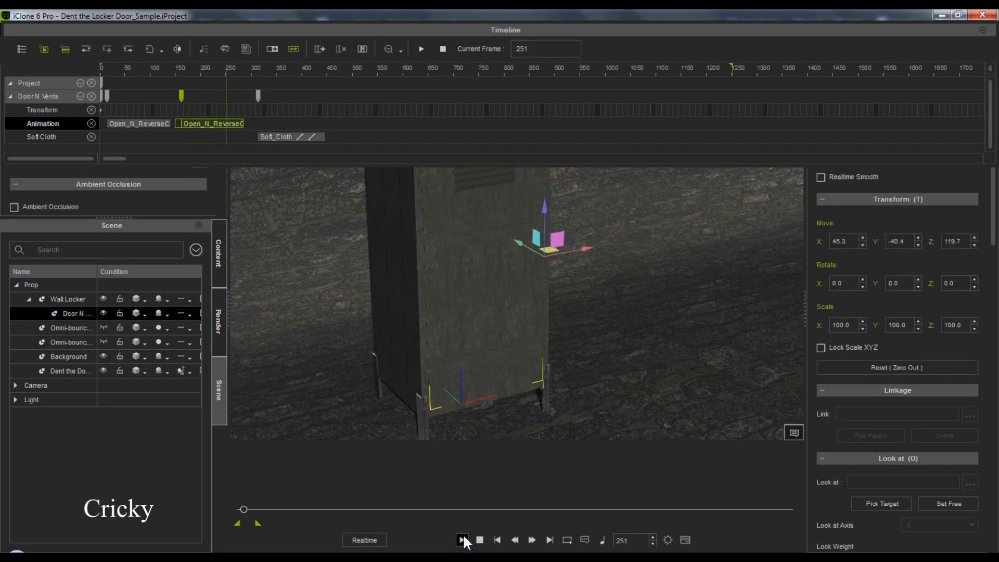
Step: Delete the second Open_N_ReverseClose clip and move the Soft_Cloth clip earlier, starting at about frame 180
{"action": "left_click", "coordinate": [212, 126]}
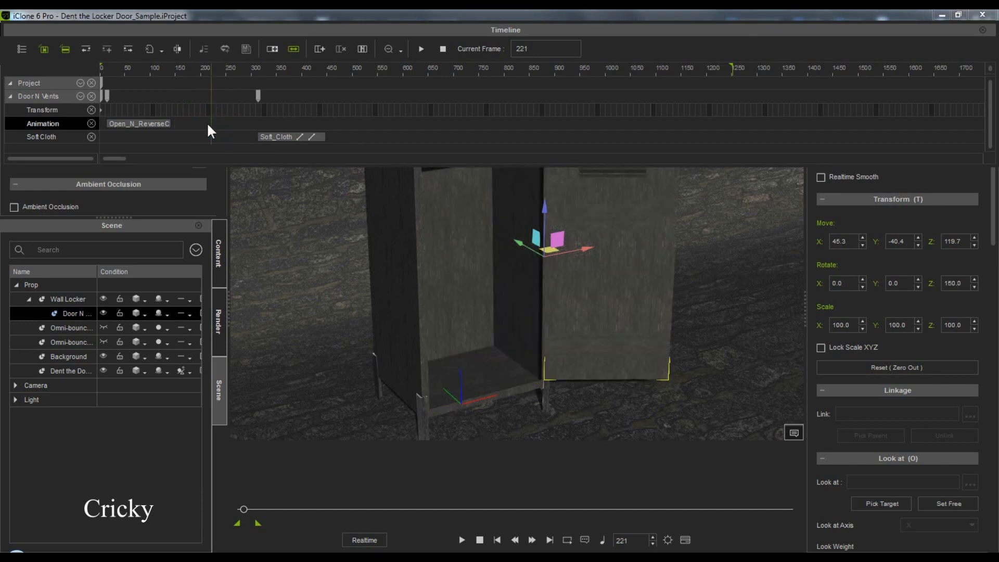
{"action": "left_click_drag", "start_coordinate": [300, 133], "coordinate": [224, 135]}
{"action": "left_click", "coordinate": [223, 135]}
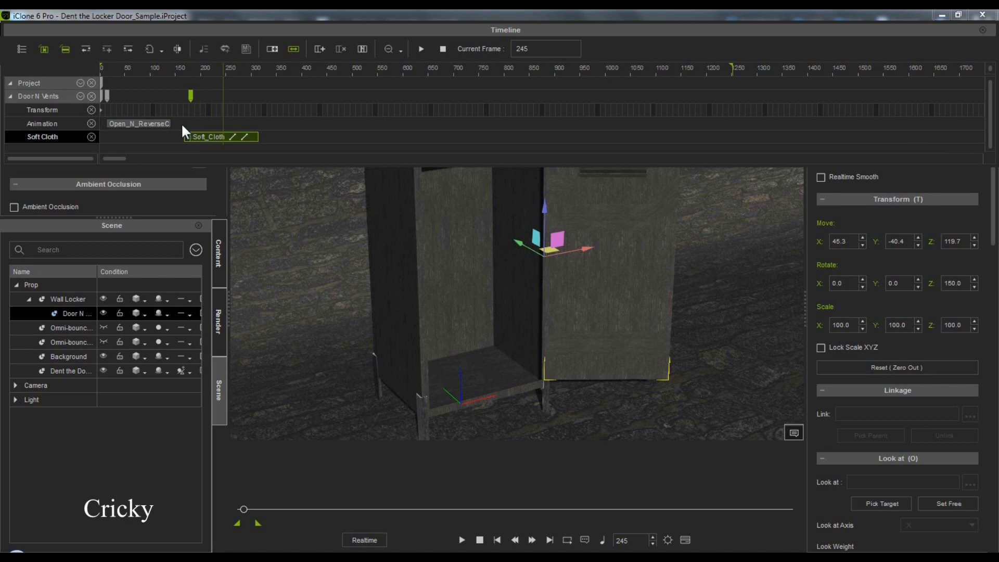
Step: Play the animation from frame 162 and examine the dent in the open locker door from the front, side and back
{"action": "left_click", "coordinate": [181, 124]}
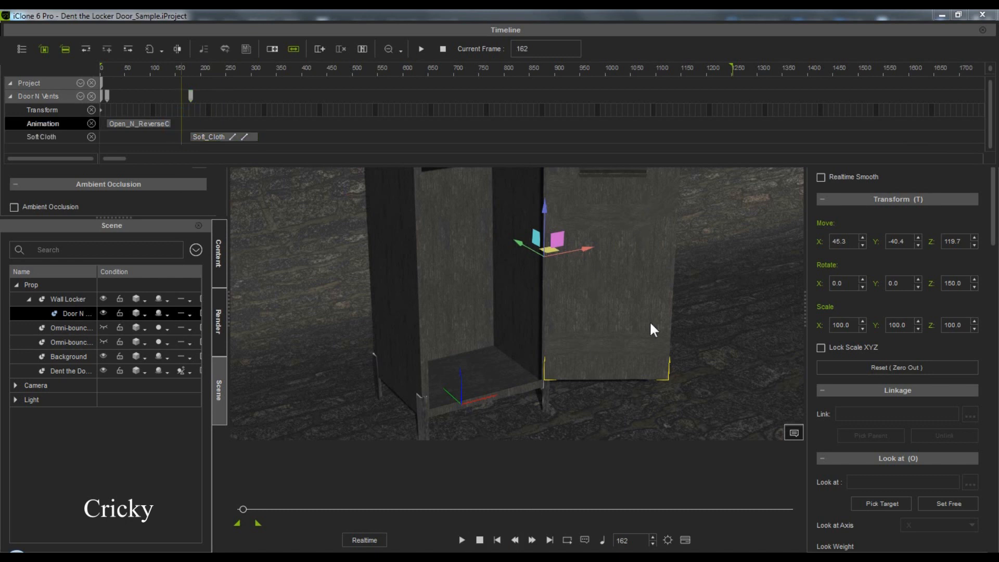
{"action": "left_click", "coordinate": [463, 539]}
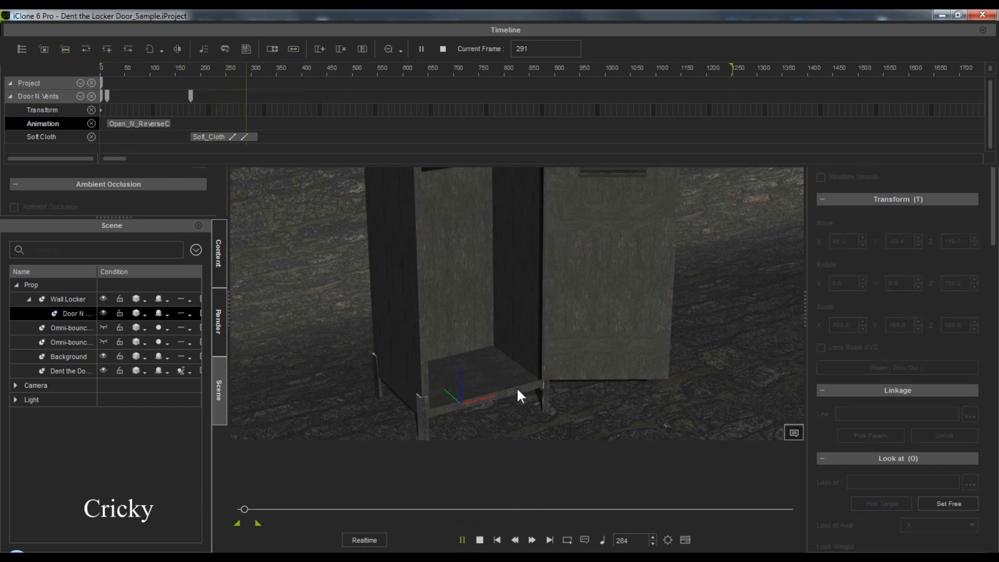
{"action": "left_click", "coordinate": [461, 540]}
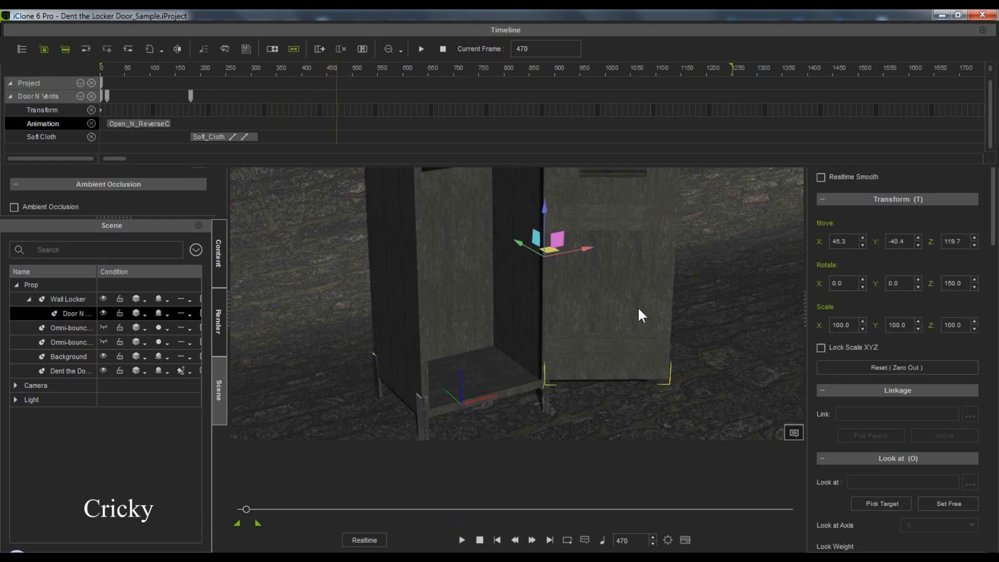
{"action": "right_click_drag", "start_coordinate": [630, 310], "coordinate": [464, 327]}
{"action": "middle_click_drag", "start_coordinate": [631, 300], "coordinate": [610, 373]}
{"action": "scroll", "coordinate": [610, 371], "scroll_direction": "up", "scroll_amount": 3}
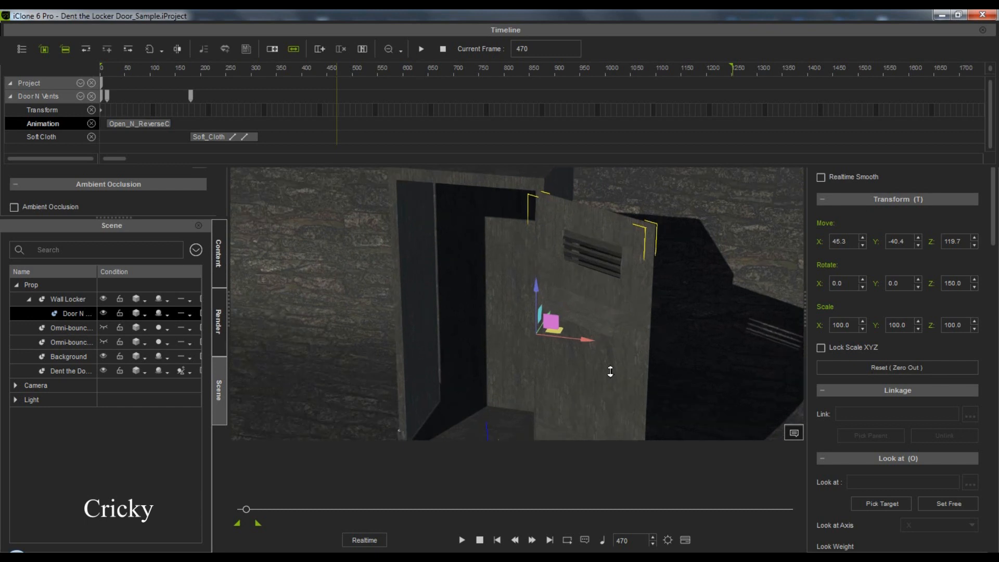
{"action": "middle_click_drag", "start_coordinate": [609, 336], "coordinate": [603, 268]}
{"action": "right_click_drag", "start_coordinate": [607, 275], "coordinate": [579, 298]}
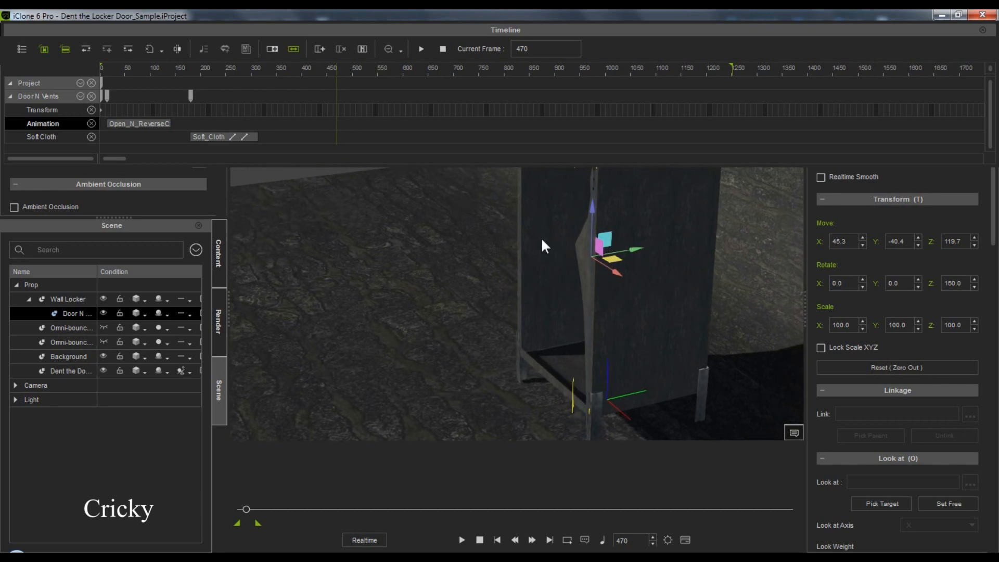
{"action": "right_click_drag", "start_coordinate": [651, 270], "coordinate": [564, 270]}
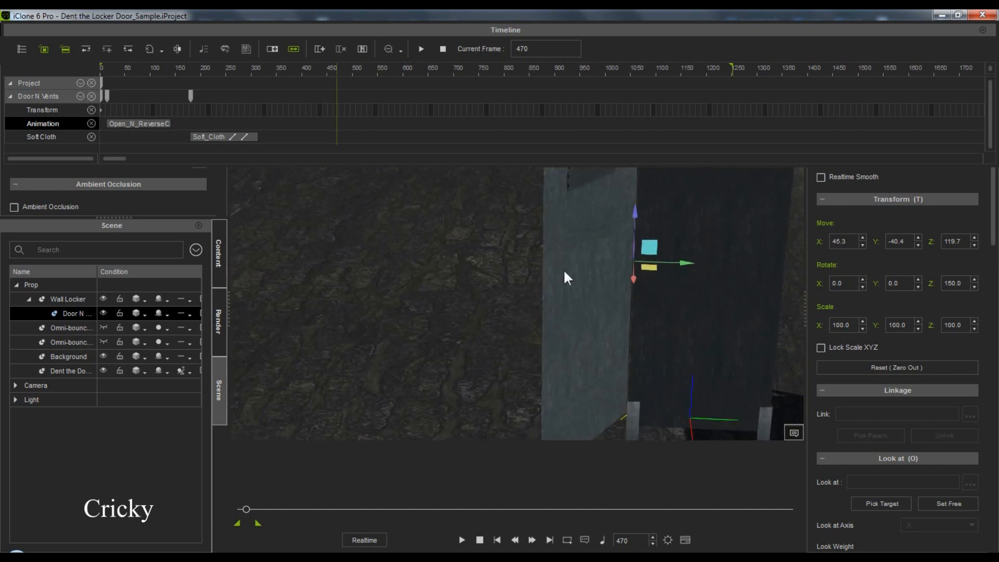
{"action": "right_click_drag", "start_coordinate": [495, 289], "coordinate": [647, 285]}
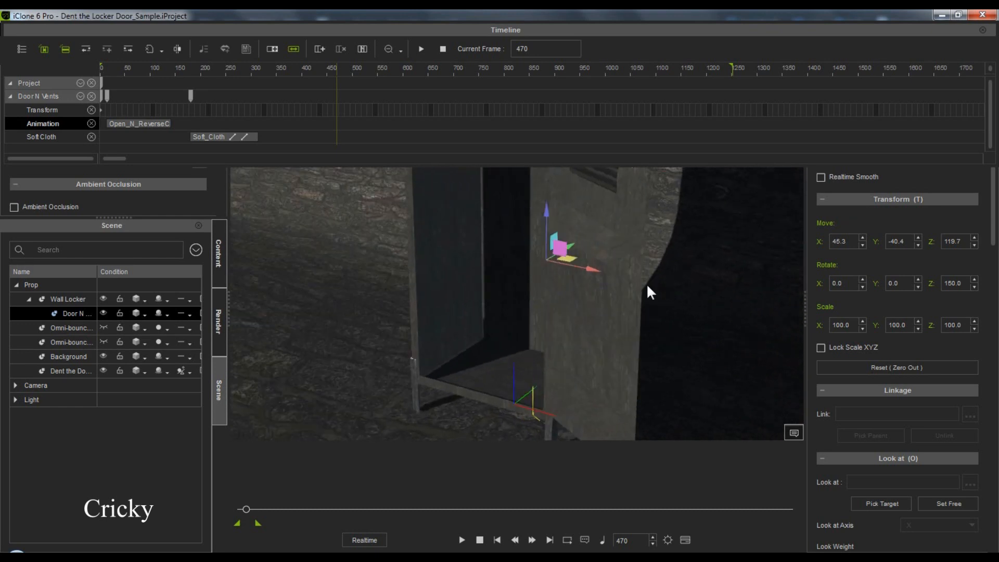
{"action": "right_click_drag", "start_coordinate": [581, 291], "coordinate": [624, 257]}
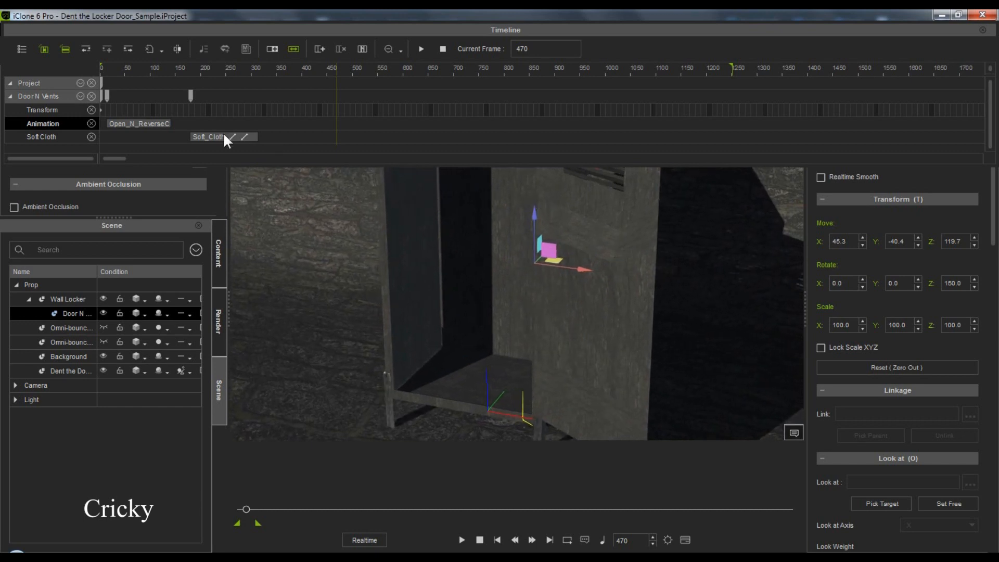
Step: Play the animation from near the end of the Soft_Cloth clip and pause it past the clip's end
{"action": "left_click", "coordinate": [240, 138]}
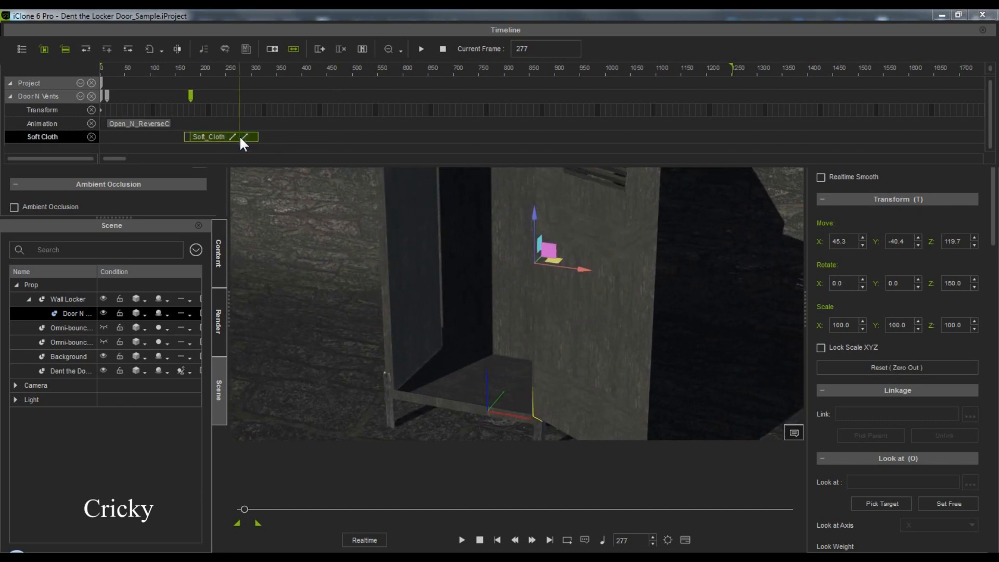
{"action": "left_click", "coordinate": [250, 137]}
{"action": "key", "text": "space"}
{"action": "key", "text": "space"}
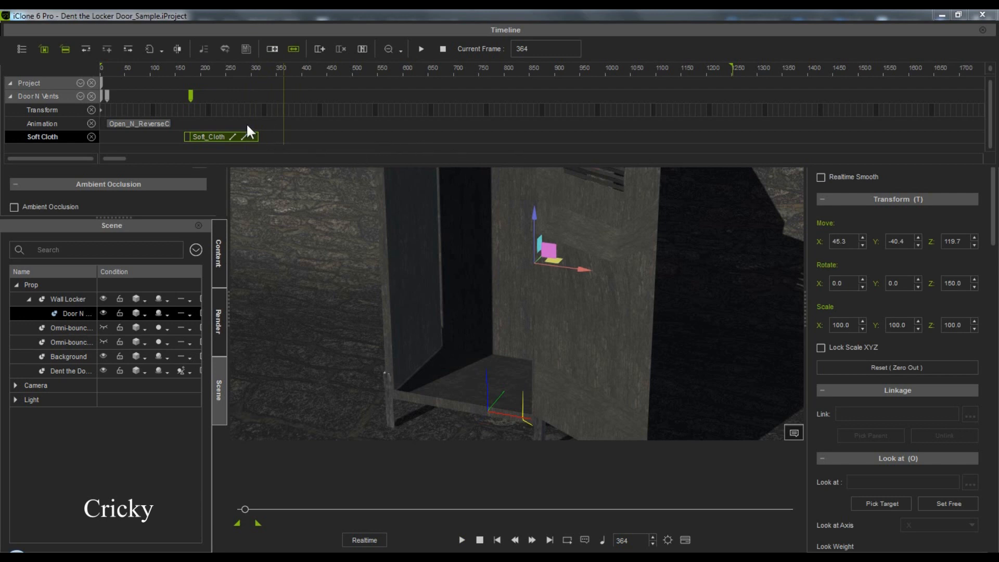
Step: Copy the Open_N_ReverseClose clip and paste it on the Animation track at frame 370, after the Soft_Cloth clip
{"action": "left_click", "coordinate": [145, 124]}
{"action": "right_click", "coordinate": [145, 124]}
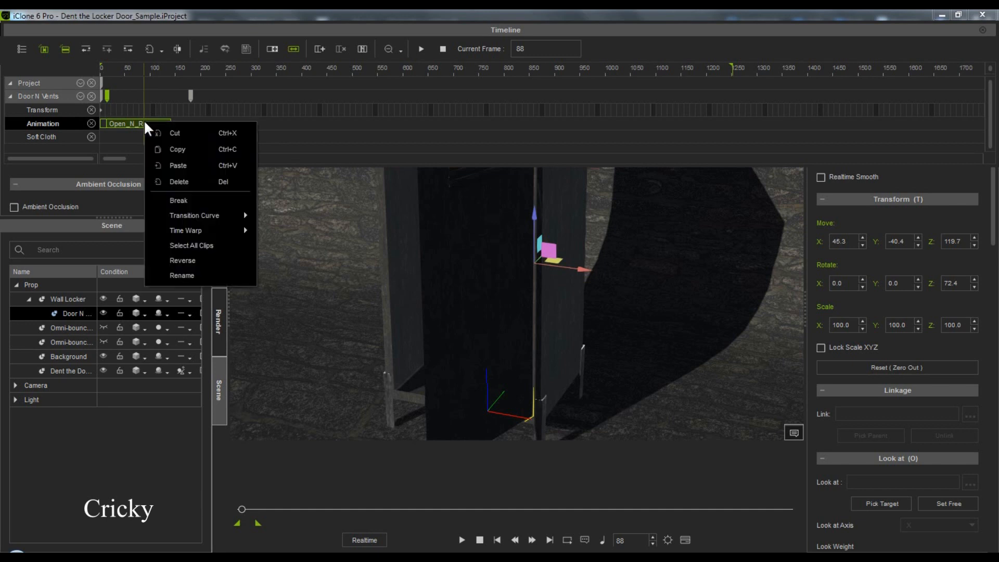
{"action": "left_click", "coordinate": [228, 149]}
{"action": "left_click", "coordinate": [288, 122]}
{"action": "right_click", "coordinate": [288, 124]}
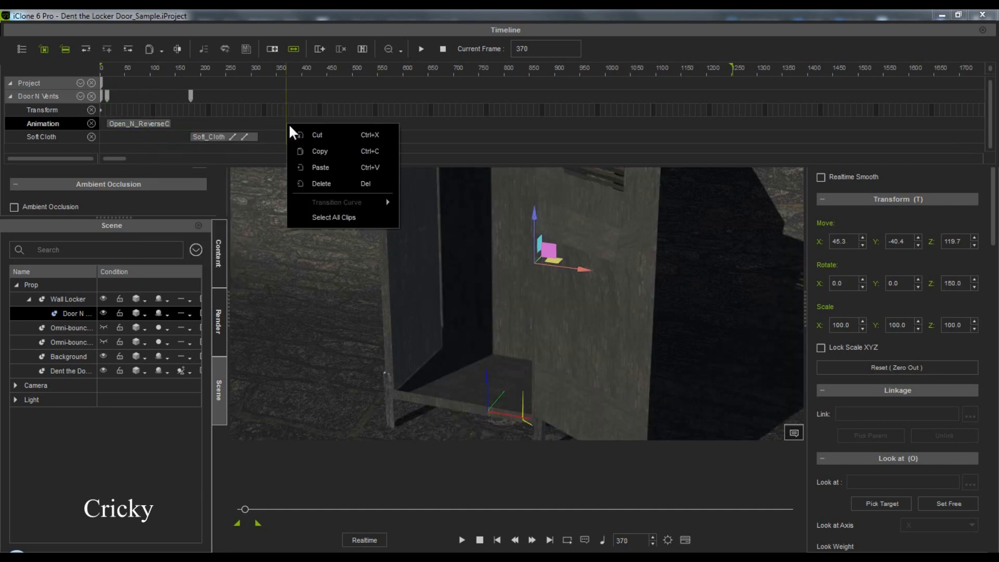
{"action": "left_click", "coordinate": [321, 168]}
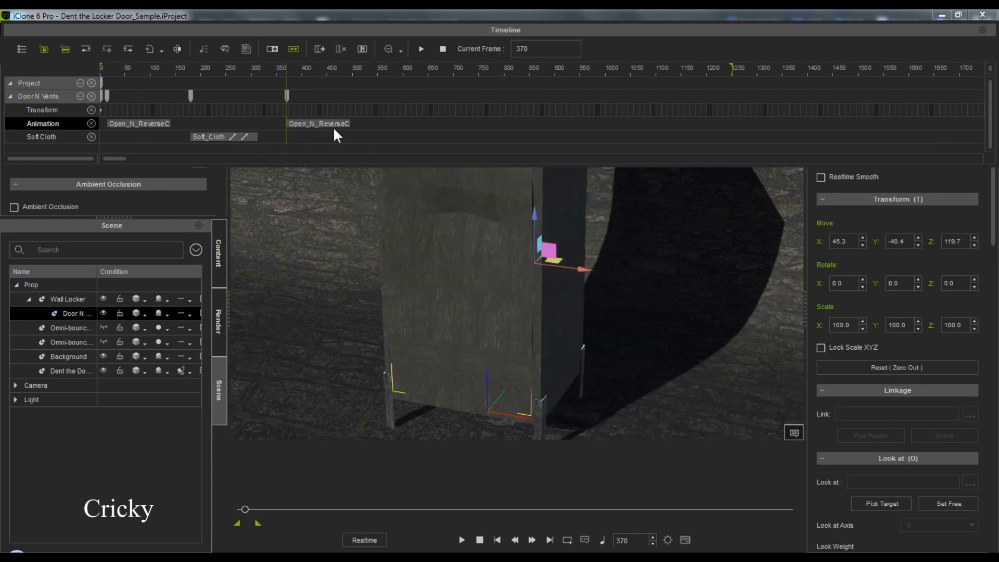
Step: Reverse the pasted Open_N_ReverseClose clip and close the timeline
{"action": "left_click", "coordinate": [290, 123]}
{"action": "right_click", "coordinate": [289, 123]}
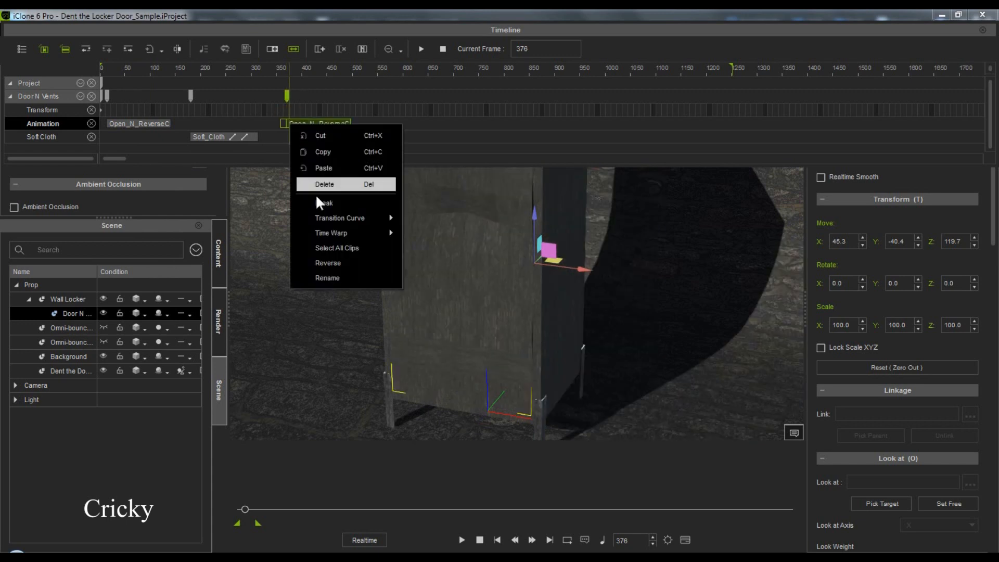
{"action": "left_click", "coordinate": [336, 263]}
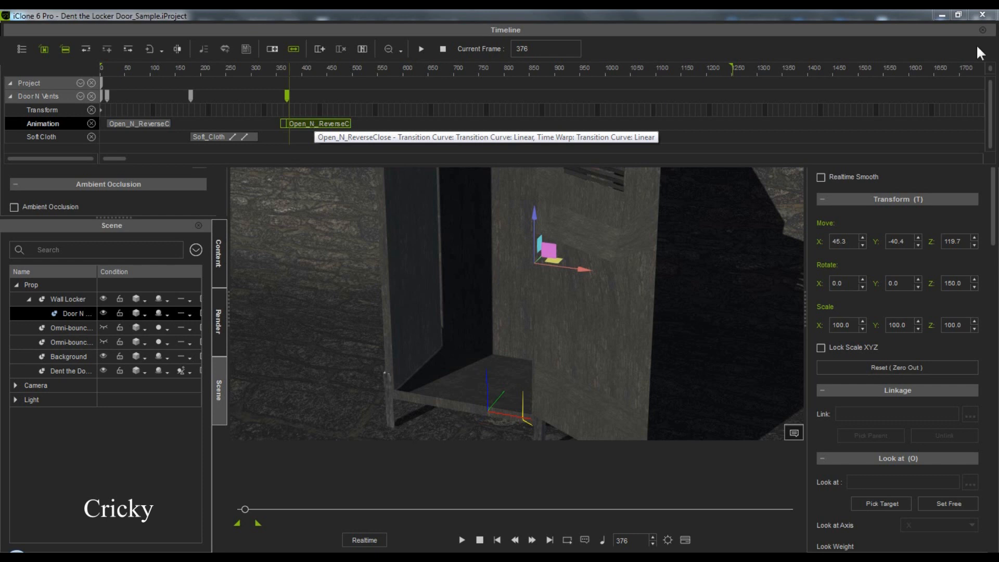
{"action": "left_click", "coordinate": [982, 29]}
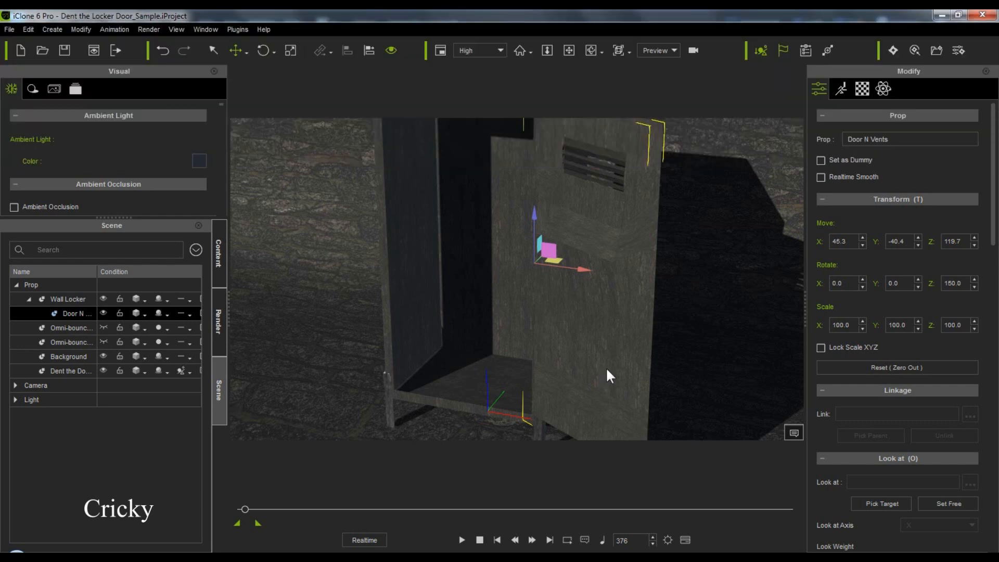
Step: Play the door-closing animation from frame 376 and examine the dented, closed door from the side and front
{"action": "right_click_drag", "start_coordinate": [606, 367], "coordinate": [367, 366]}
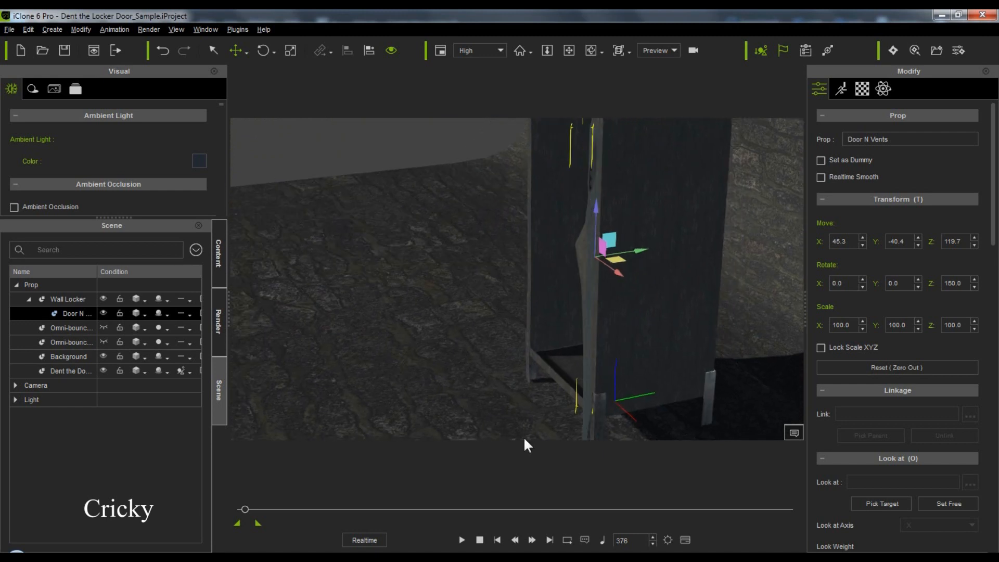
{"action": "left_click", "coordinate": [462, 539]}
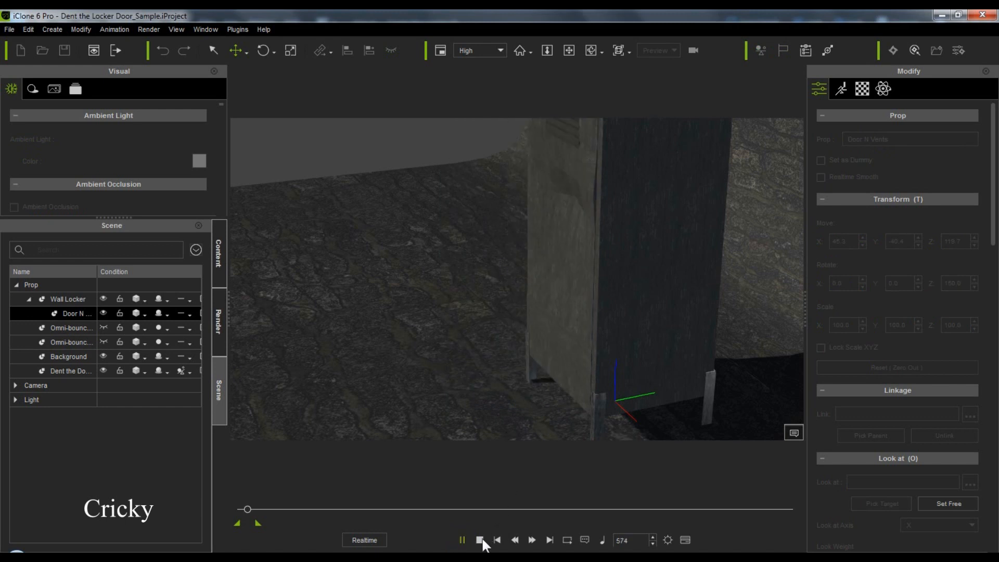
{"action": "left_click", "coordinate": [490, 396]}
{"action": "right_click_drag", "start_coordinate": [497, 400], "coordinate": [721, 357]}
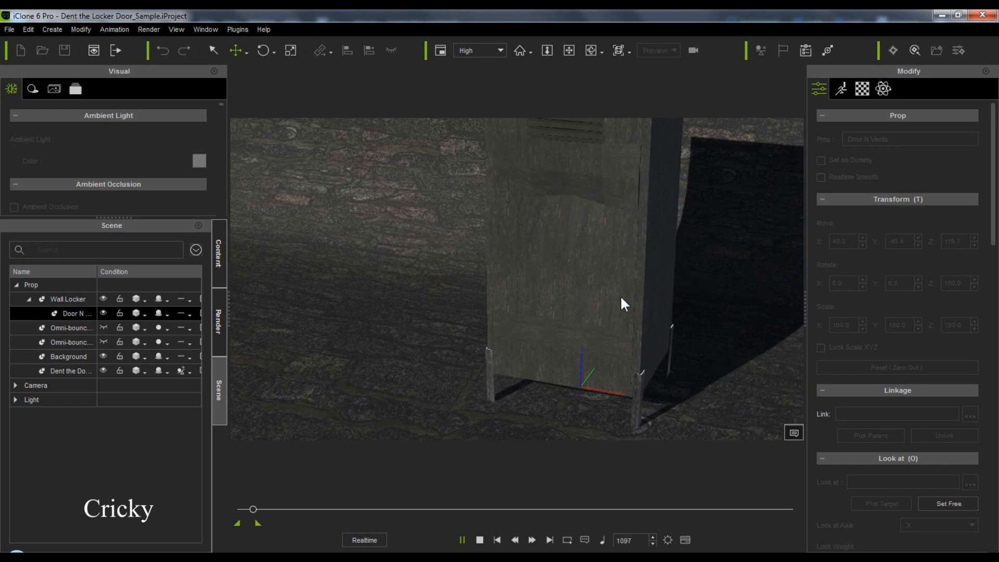
{"action": "key", "text": "space"}
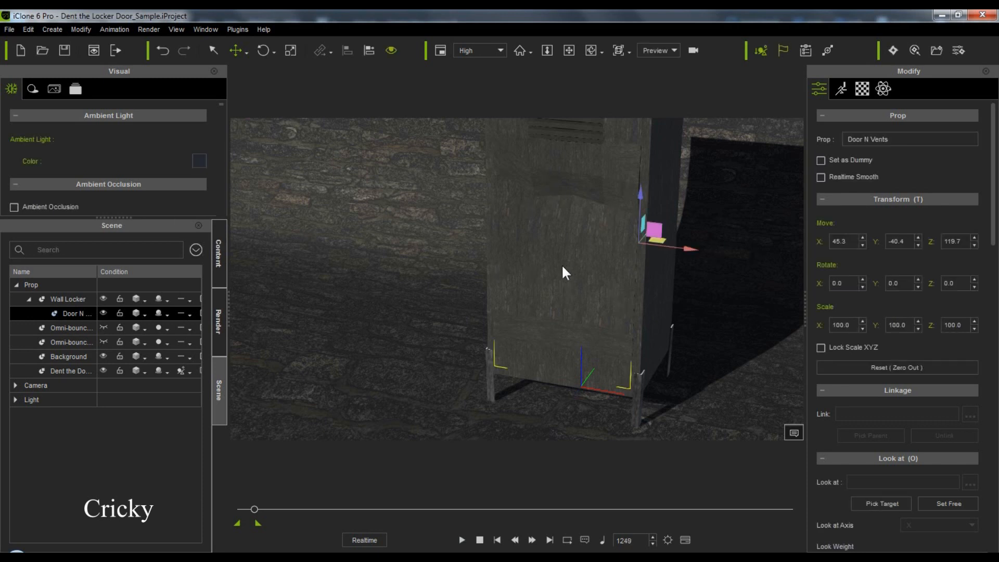
{"action": "right_click_drag", "start_coordinate": [561, 264], "coordinate": [562, 288]}
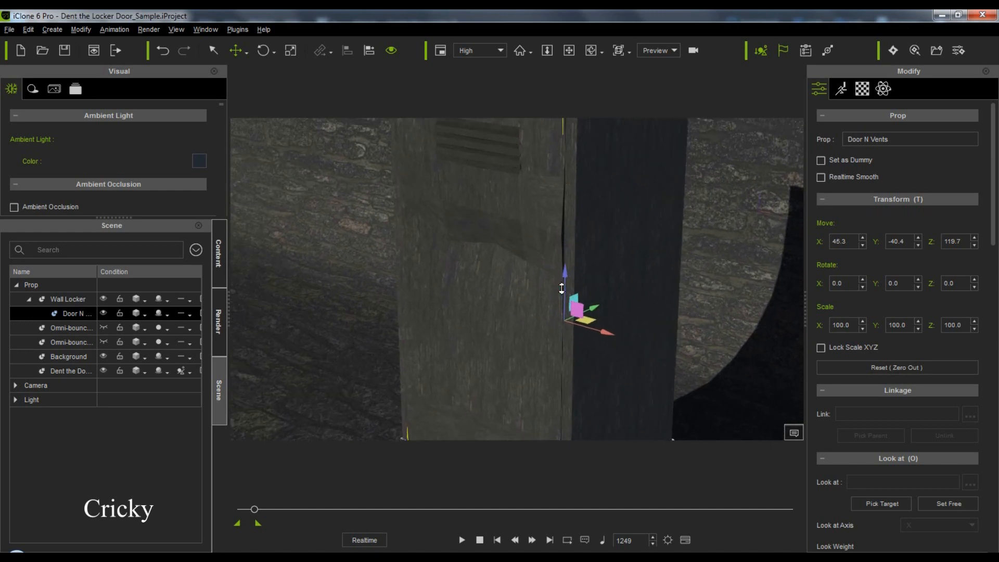
Step: Select the Dent the Door Ball prop and examine its position against the dented locker door from both sides
{"action": "scroll", "coordinate": [561, 287], "scroll_direction": "up", "scroll_amount": 3}
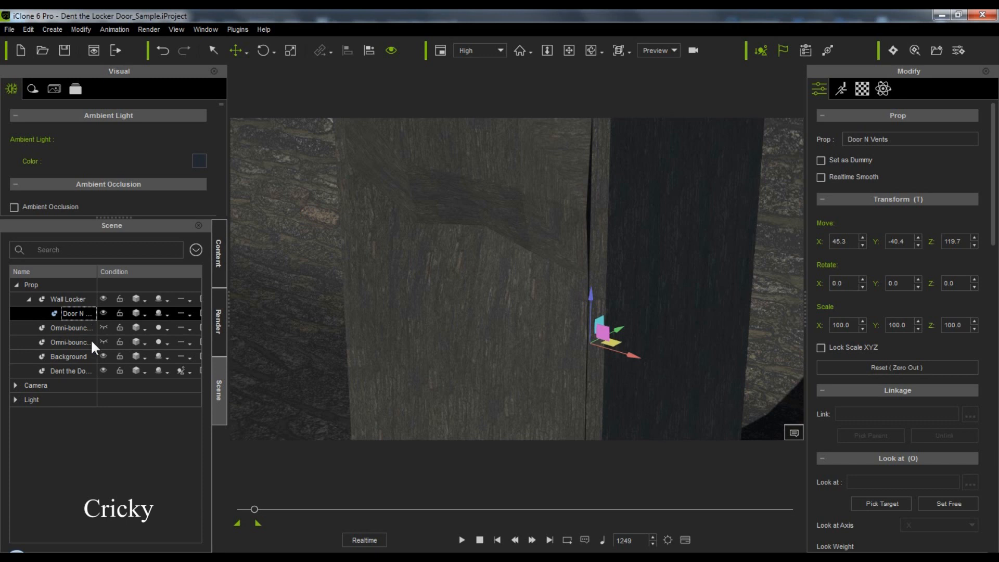
{"action": "left_click", "coordinate": [86, 369]}
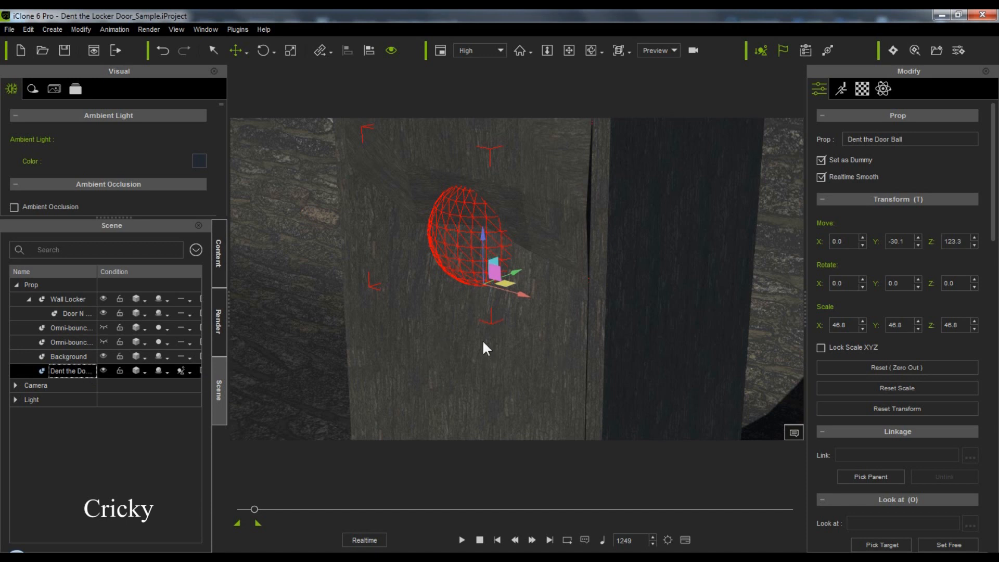
{"action": "scroll", "coordinate": [486, 332], "scroll_direction": "down", "scroll_amount": 8}
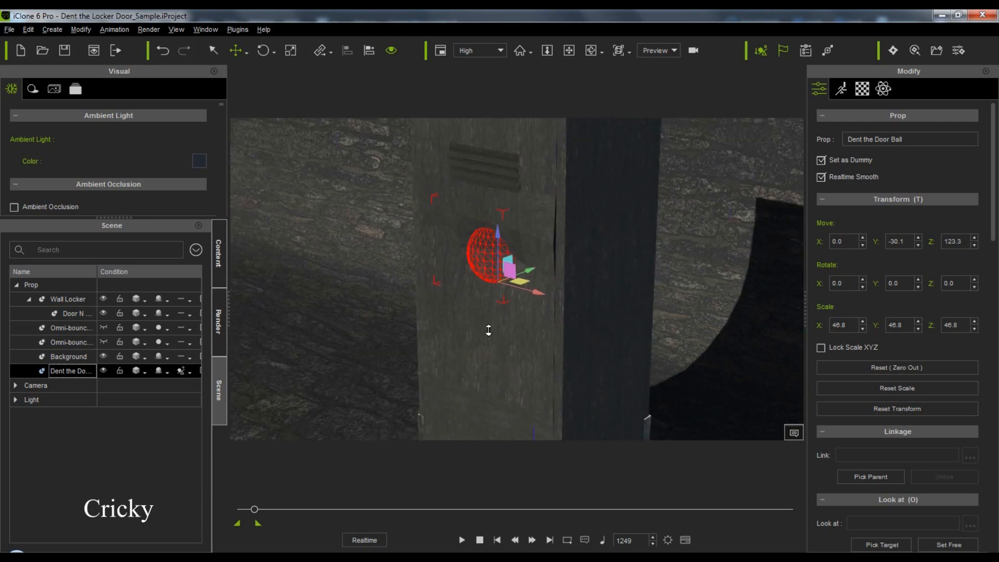
{"action": "scroll", "coordinate": [488, 329], "scroll_direction": "down", "scroll_amount": 2}
{"action": "right_click_drag", "start_coordinate": [483, 306], "coordinate": [651, 307]}
{"action": "right_click_drag", "start_coordinate": [457, 326], "coordinate": [587, 324]}
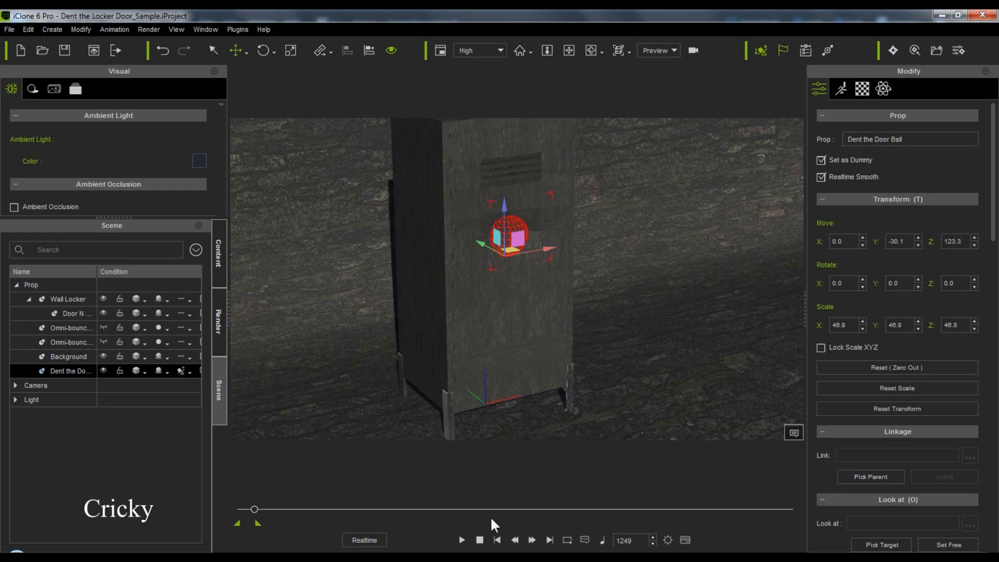
Step: Return the animation to frame 1 and set the physics type of the locker's door prop to None
{"action": "left_click", "coordinate": [480, 539]}
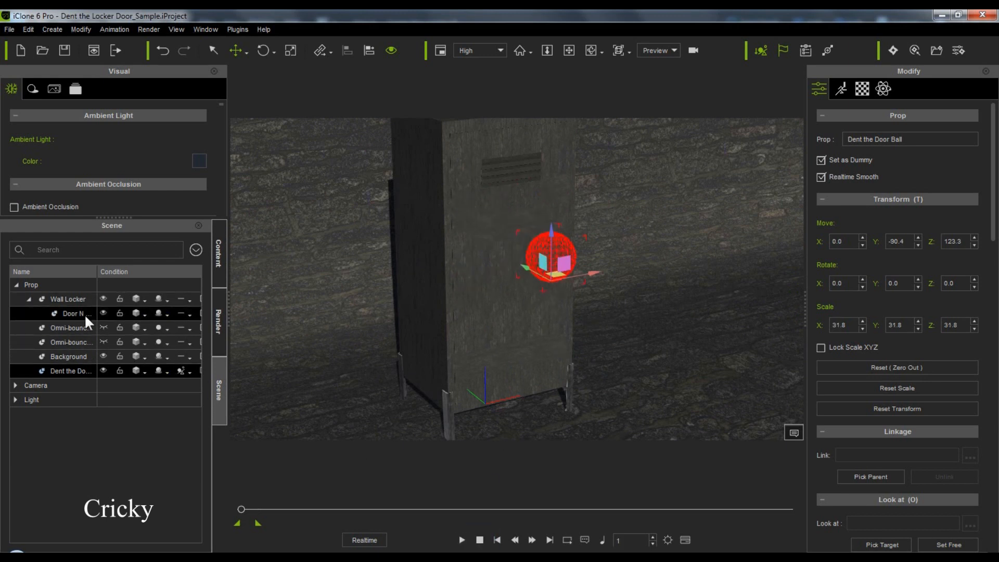
{"action": "left_click", "coordinate": [188, 314]}
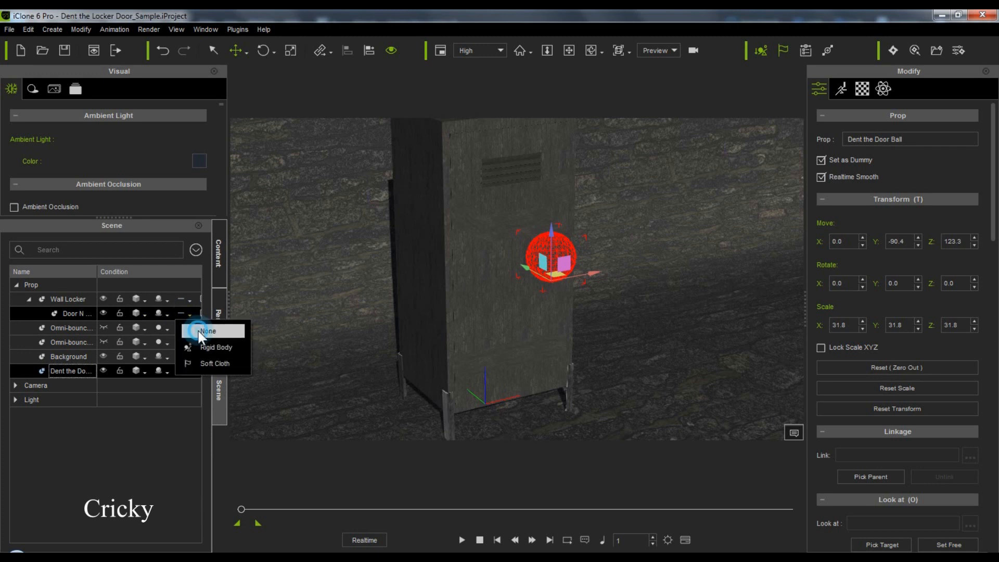
{"action": "left_click", "coordinate": [206, 347]}
{"action": "left_click", "coordinate": [168, 315]}
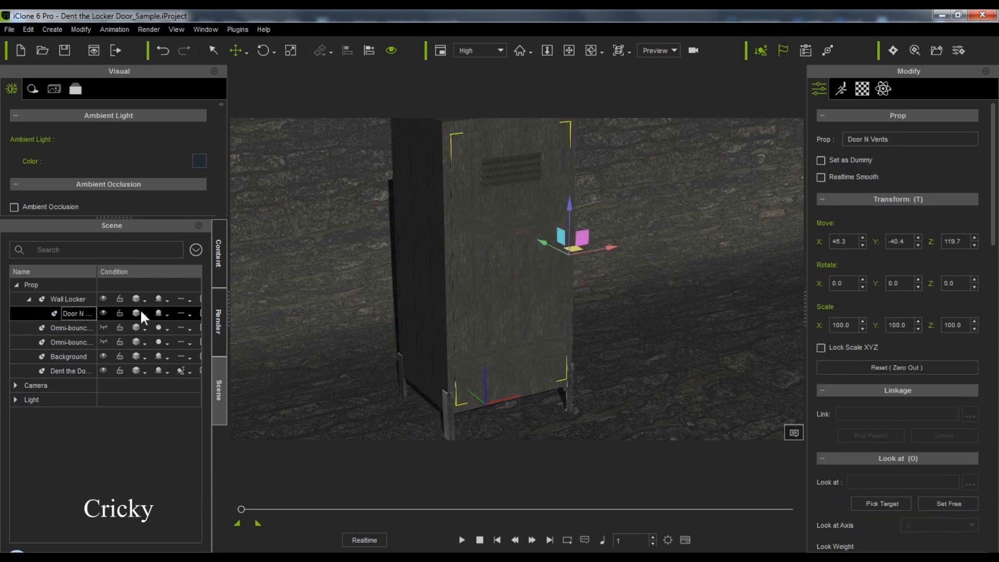